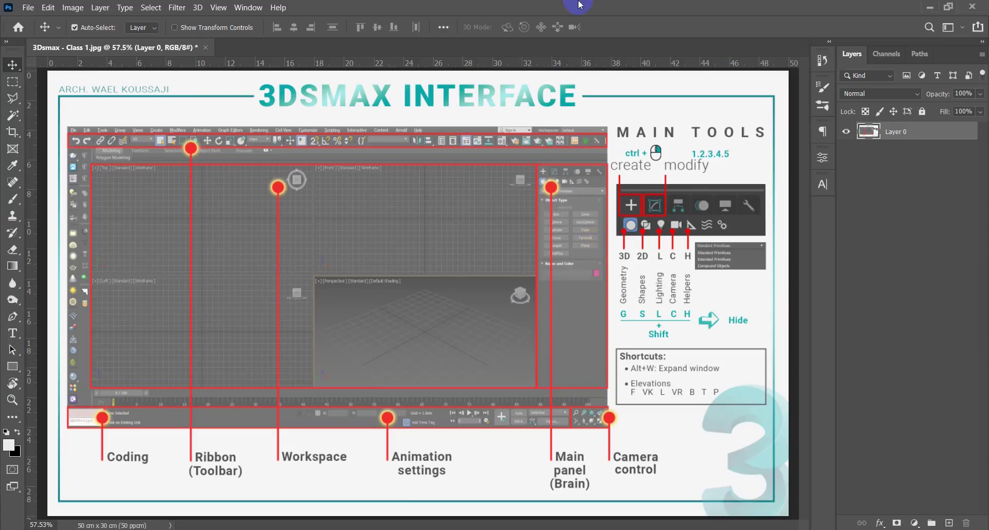
# Zoom in and out over the 3DSMAX INTERFACE reference sheet in Photoshop.
pyautogui.keyDown('alt'); pyautogui.scroll(-3, 409, 234); pyautogui.keyUp('alt')
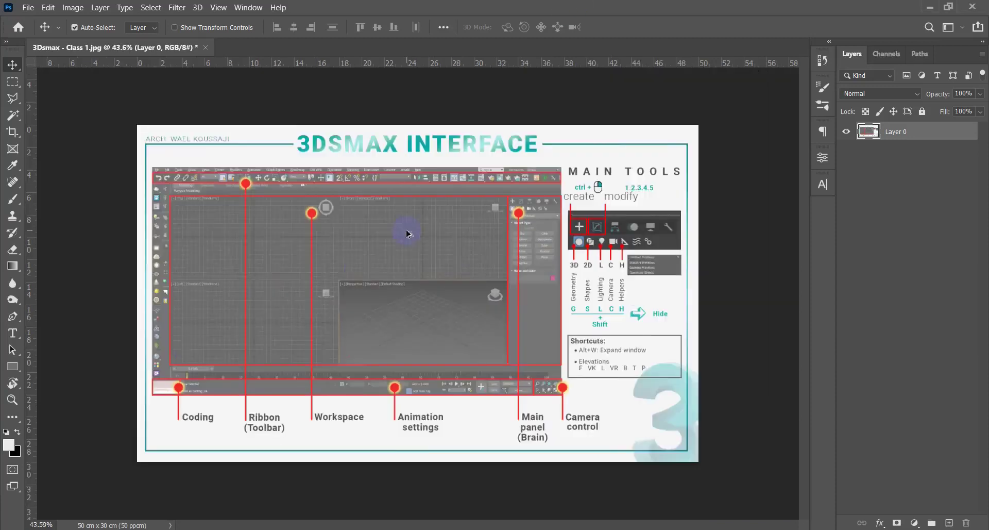
pyautogui.keyDown('alt'); pyautogui.scroll(3, 400, 270); pyautogui.keyUp('alt')
pyautogui.keyDown('alt'); pyautogui.scroll(-2, 371, 265); pyautogui.keyUp('alt')
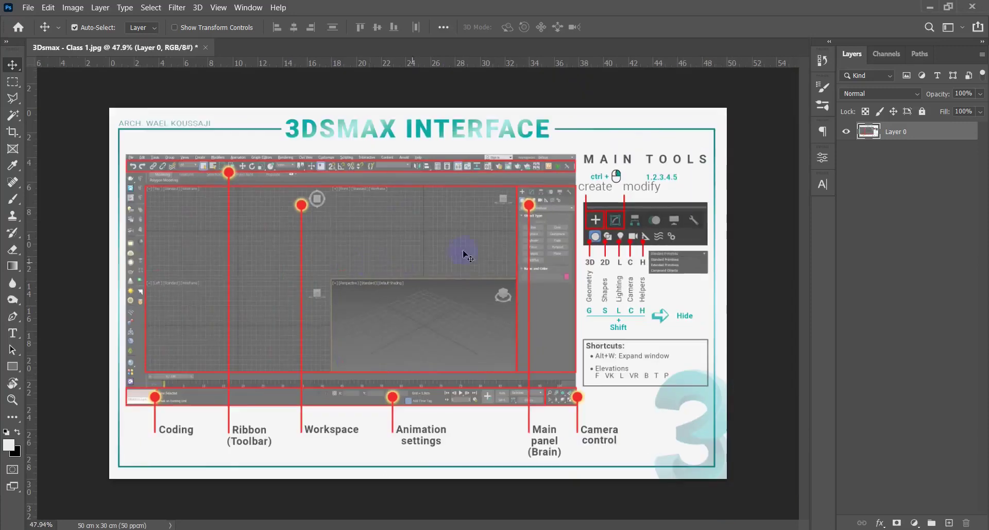
pyautogui.keyDown('alt'); pyautogui.scroll(1, 289, 309); pyautogui.keyUp('alt')
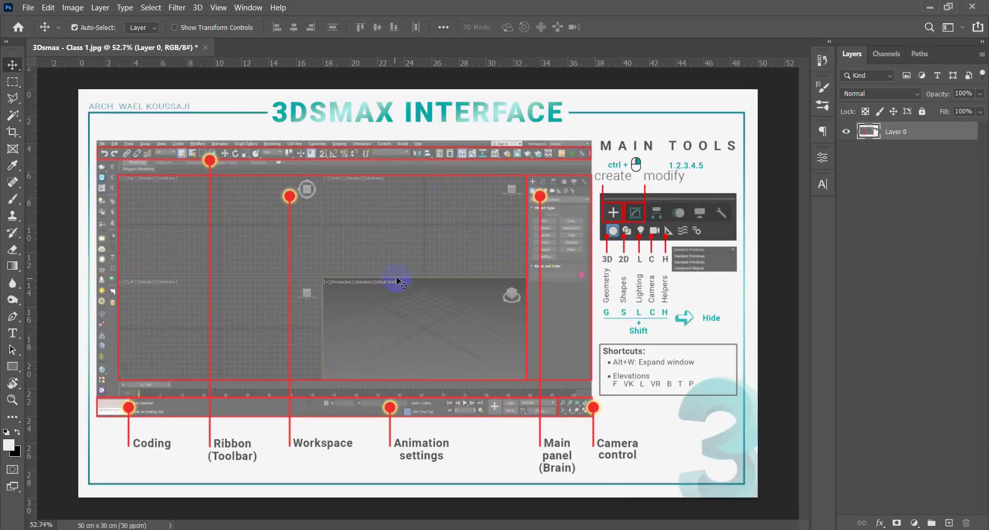
pyautogui.keyDown('alt'); pyautogui.scroll(2, 591, 219); pyautogui.keyUp('alt')
pyautogui.keyDown('alt'); pyautogui.scroll(3, 591, 219); pyautogui.keyUp('alt')
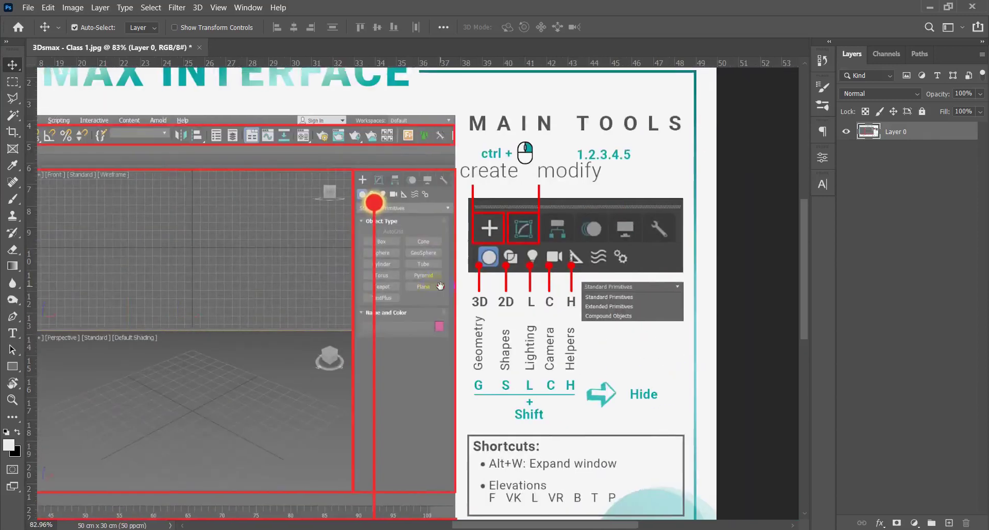
pyautogui.keyDown('alt'); pyautogui.scroll(-5, 506, 202); pyautogui.keyUp('alt')
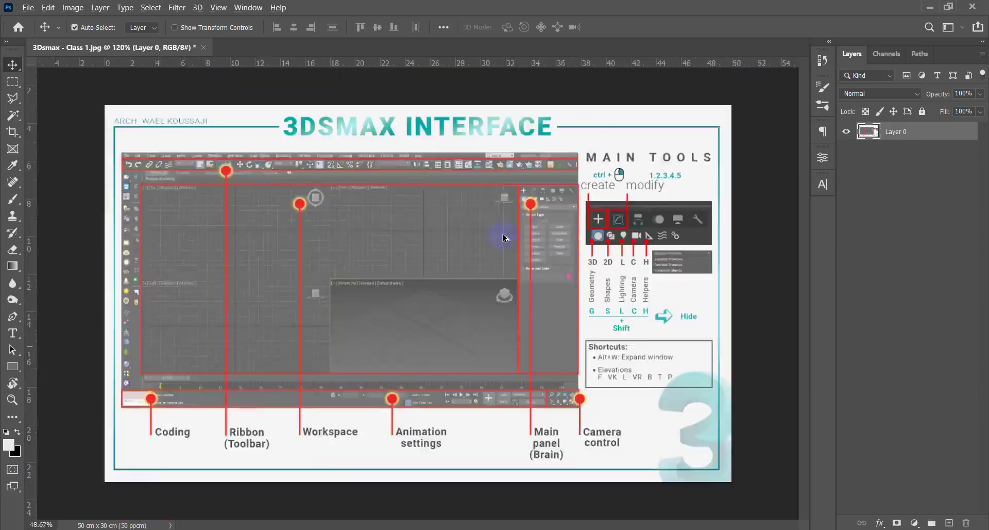
# Pick the Brush tool, zoom around the sheet once more, then bring 3ds Max forward.
pyautogui.press('b')
pyautogui.keyDown('alt'); pyautogui.scroll(1, 481, 260); pyautogui.keyUp('alt')
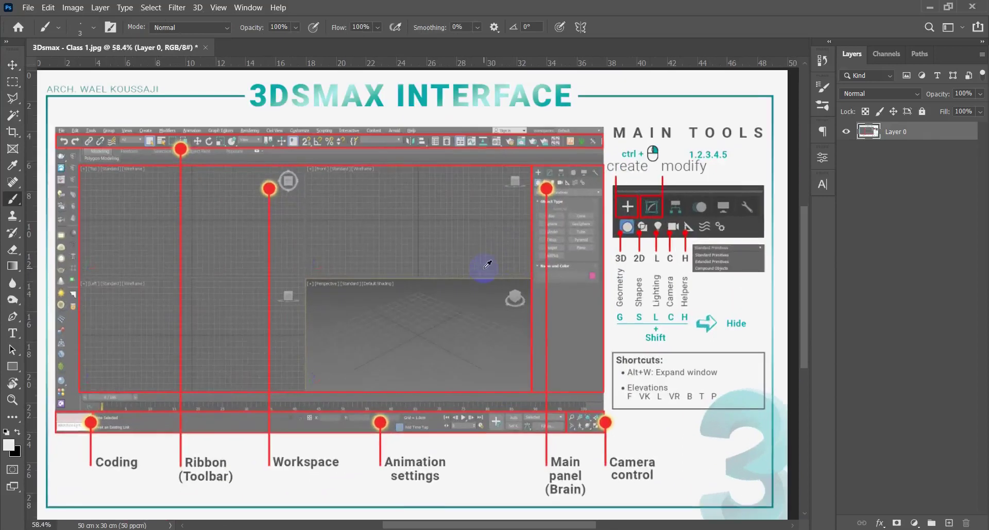
pyautogui.keyDown('alt'); pyautogui.scroll(-1, 487, 264); pyautogui.keyUp('alt')
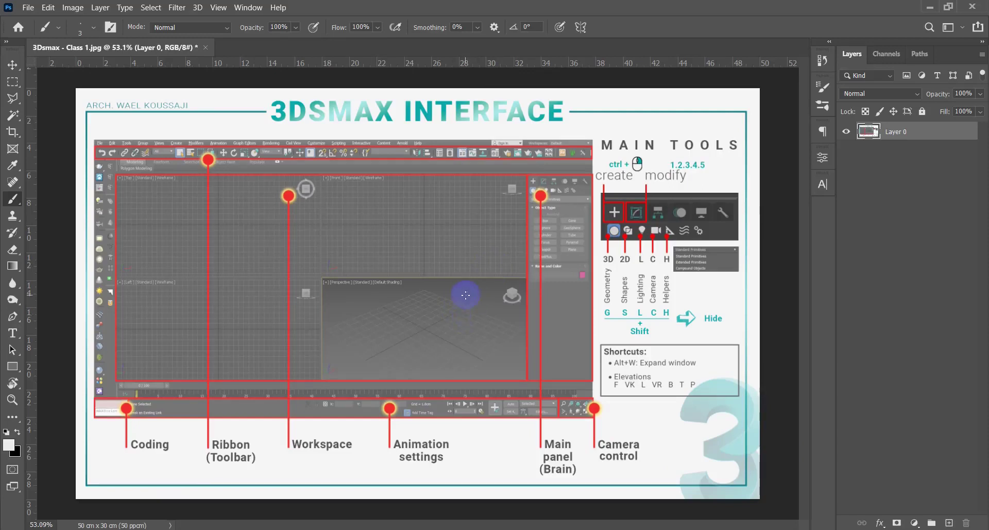
pyautogui.hotkey('alt', 'Tab')
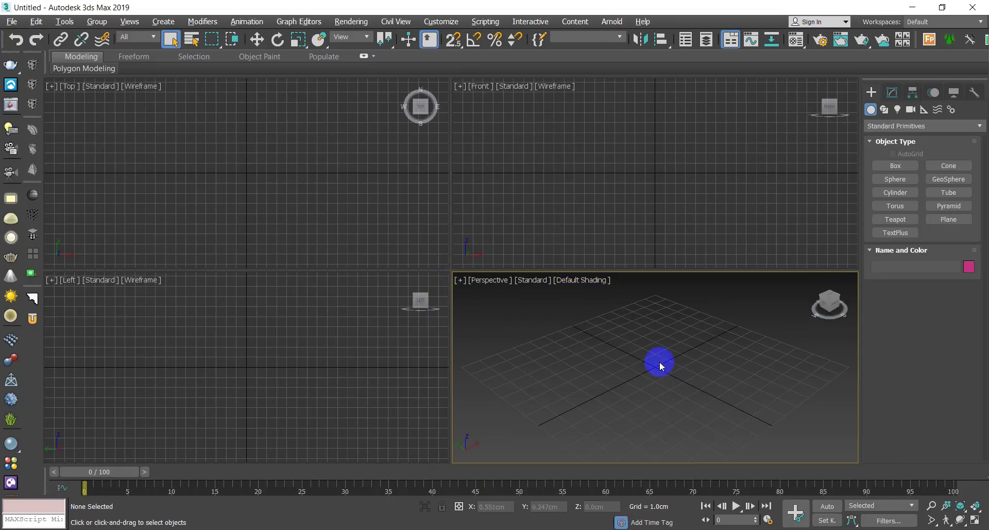
# Maximize the Perspective viewport and draw an orange box at the grid centre.
pyautogui.hotkey('alt', 'w')
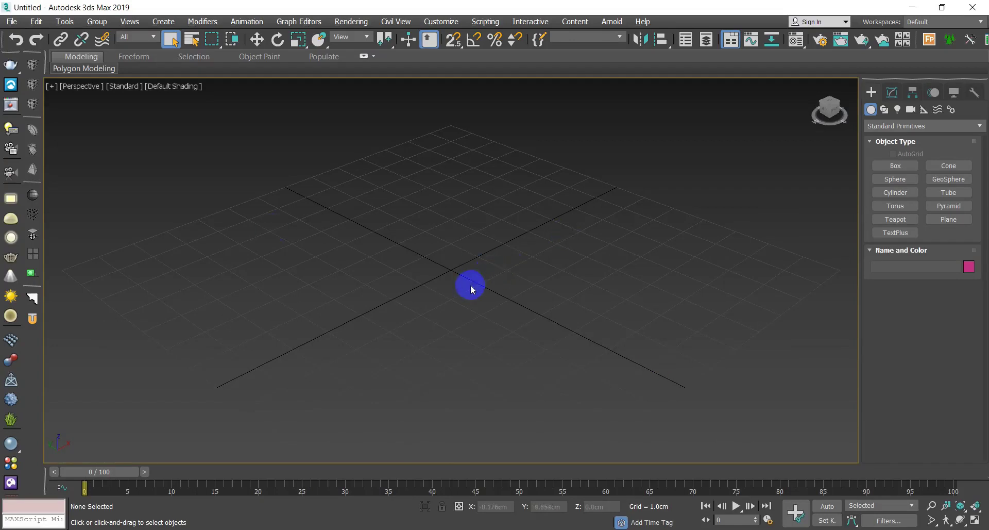
pyautogui.click(896, 166)
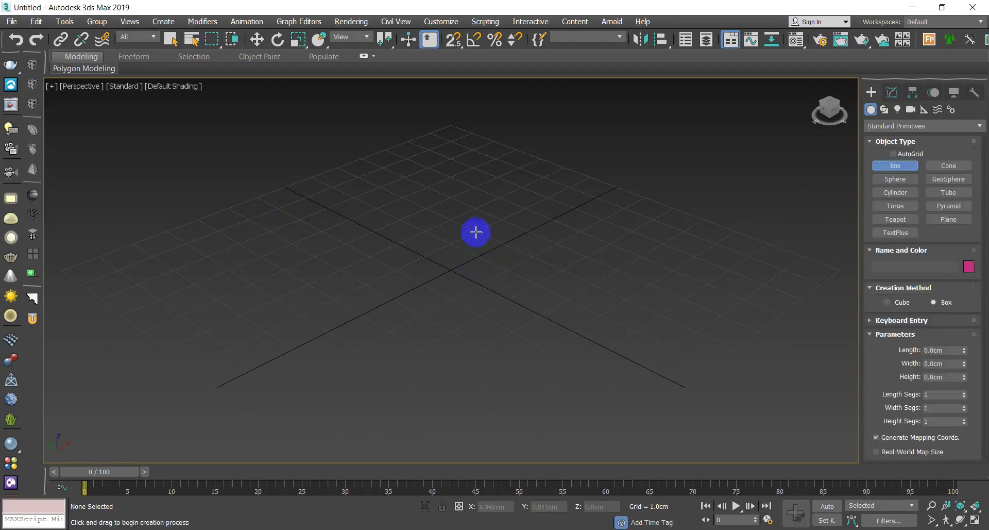
pyautogui.moveTo(475, 232); pyautogui.dragTo(425, 368)
pyautogui.click(427, 266)
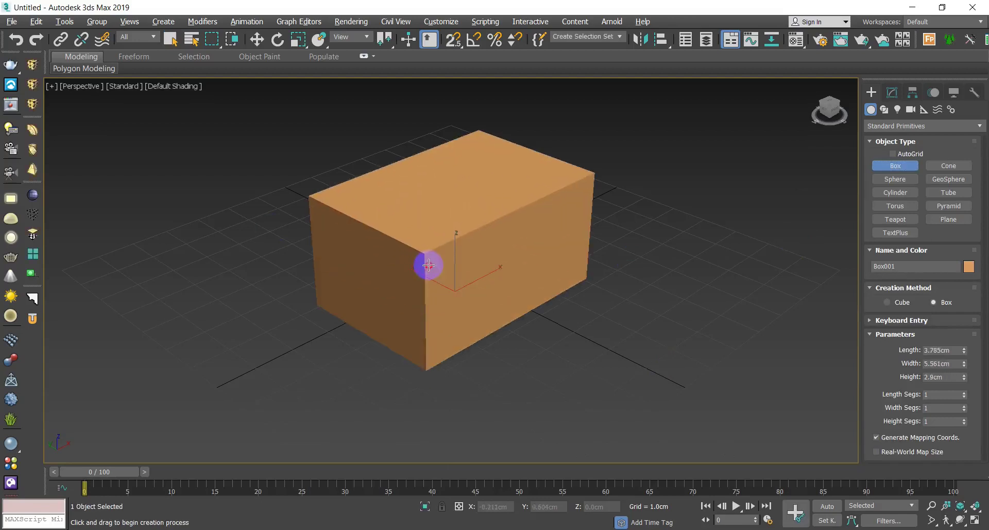
pyautogui.rightClick(573, 307)
# Deselect the box and pan the view to recentre it.
pyautogui.scroll(-3, 573, 309)
pyautogui.moveTo(571, 313); pyautogui.dragTo(512, 333, button='middle')
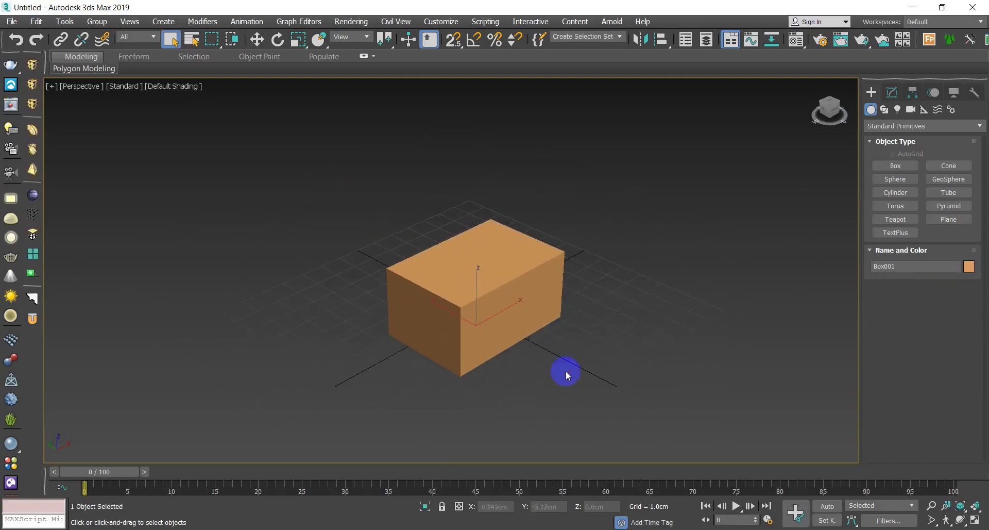
pyautogui.click(569, 382)
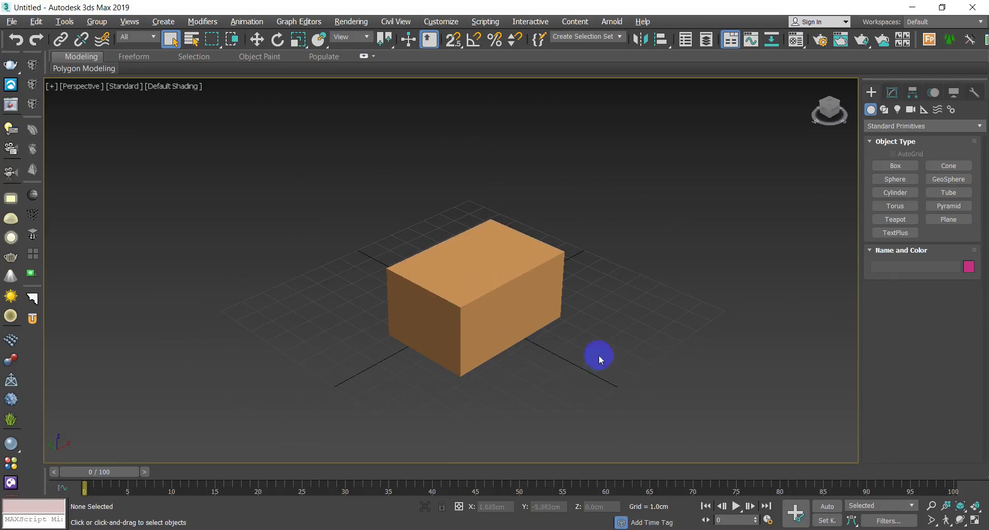
pyautogui.moveTo(598, 348); pyautogui.dragTo(567, 341, button='middle')
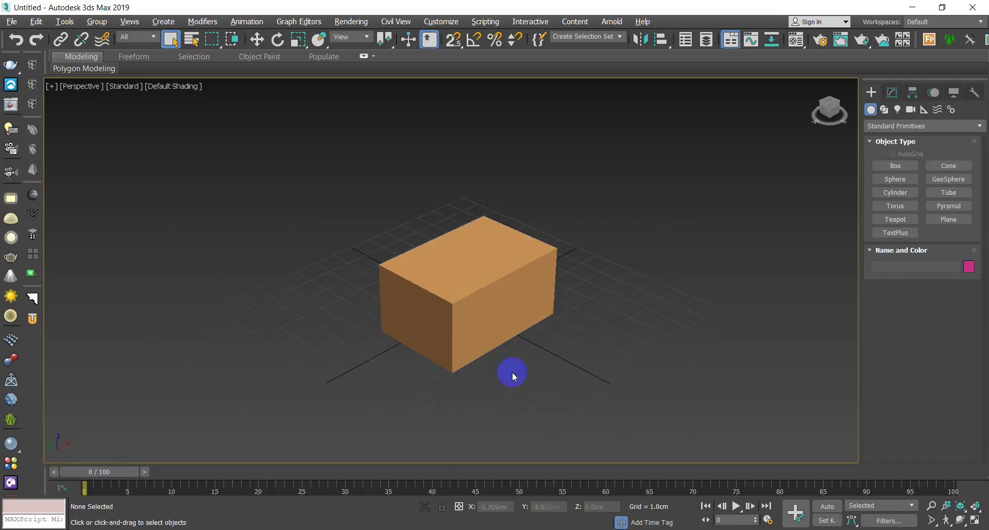
pyautogui.moveTo(519, 347); pyautogui.dragTo(512, 342, button='middle')
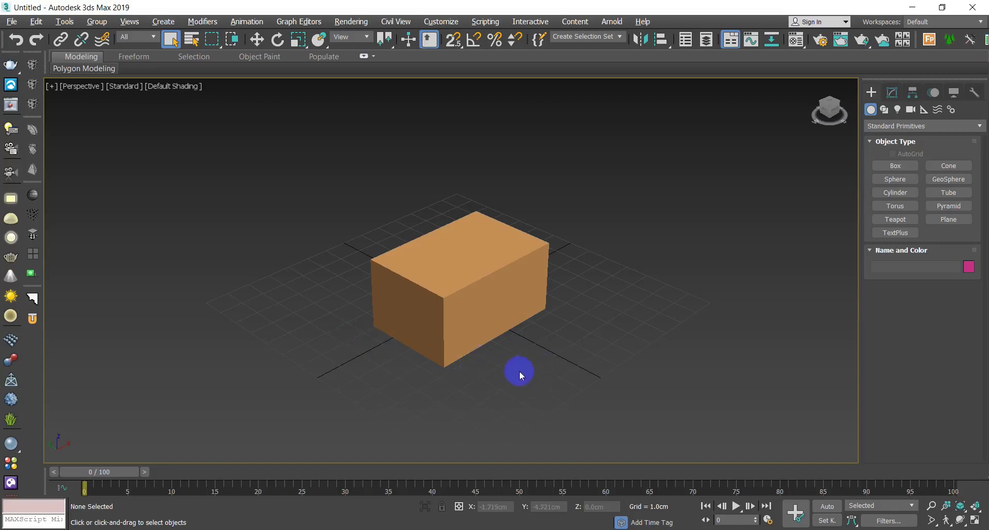
pyautogui.moveTo(521, 374); pyautogui.dragTo(474, 340, button='middle')
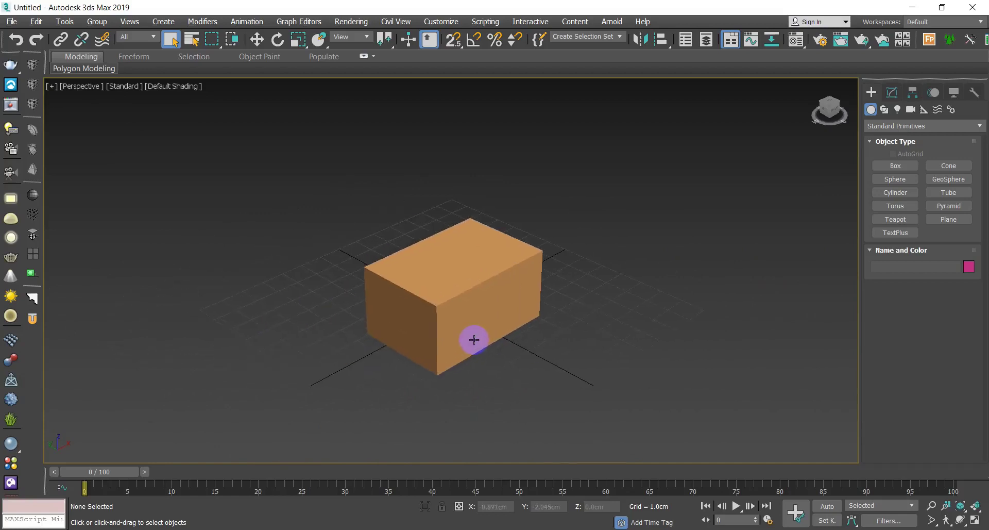
pyautogui.scroll(10, 474, 340)
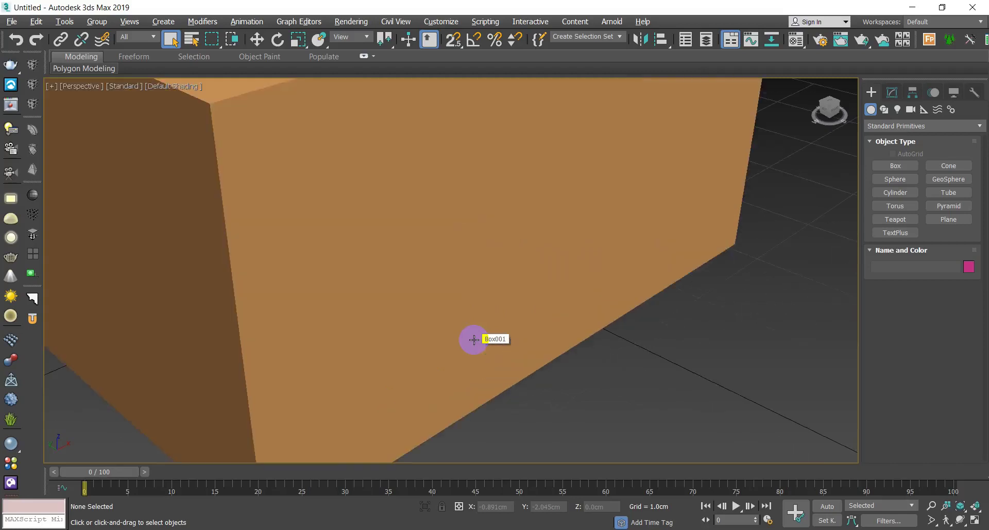
pyautogui.scroll(-10, 474, 339)
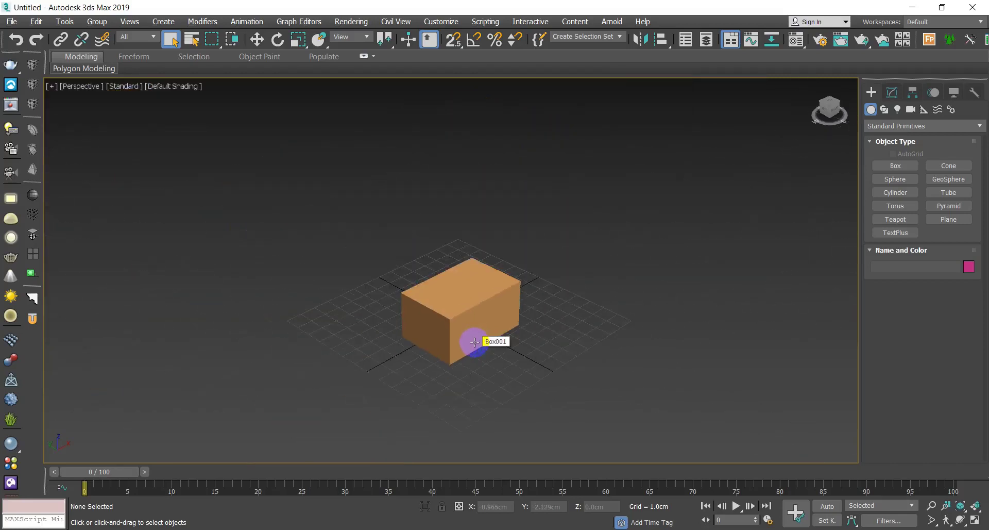
pyautogui.scroll(-2, 474, 342)
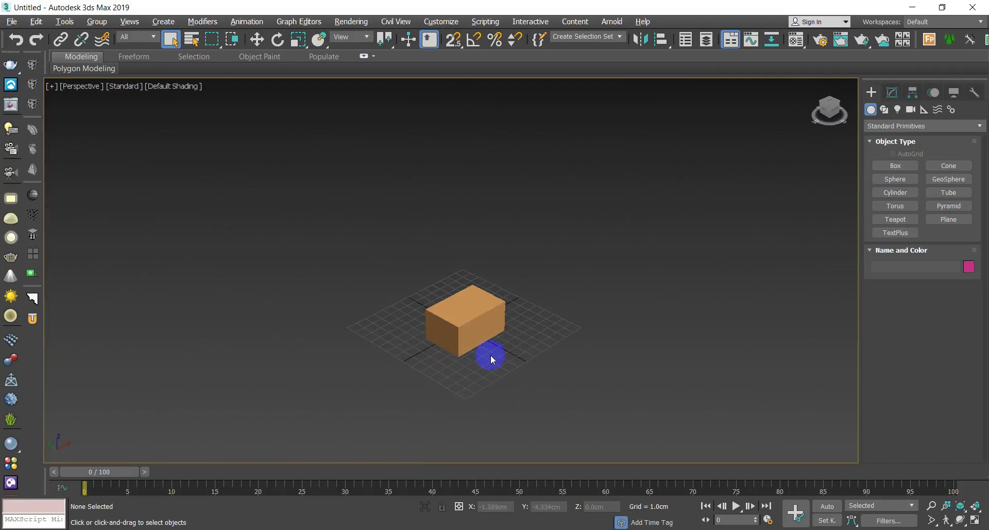
pyautogui.scroll(3, 467, 333)
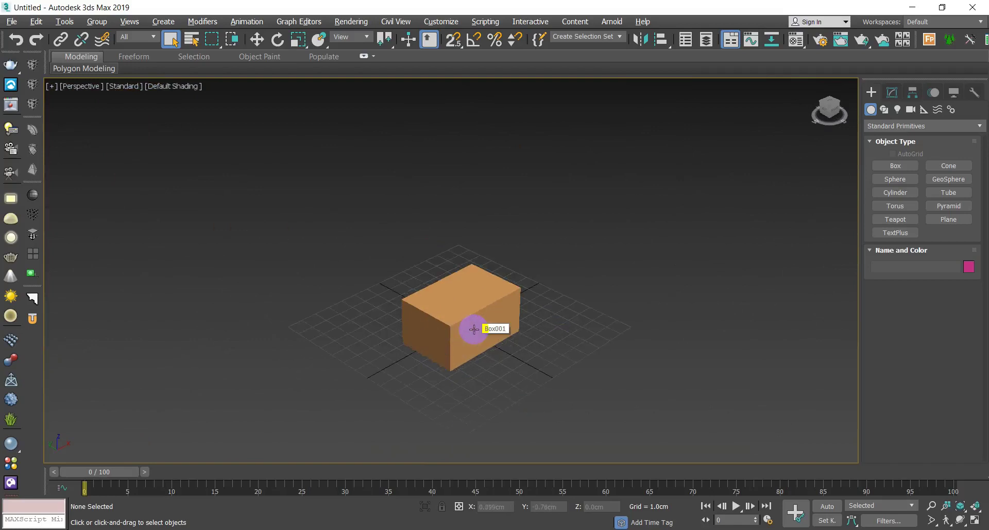
pyautogui.scroll(2, 474, 329)
pyautogui.scroll(2, 474, 328)
pyautogui.scroll(-3, 474, 329)
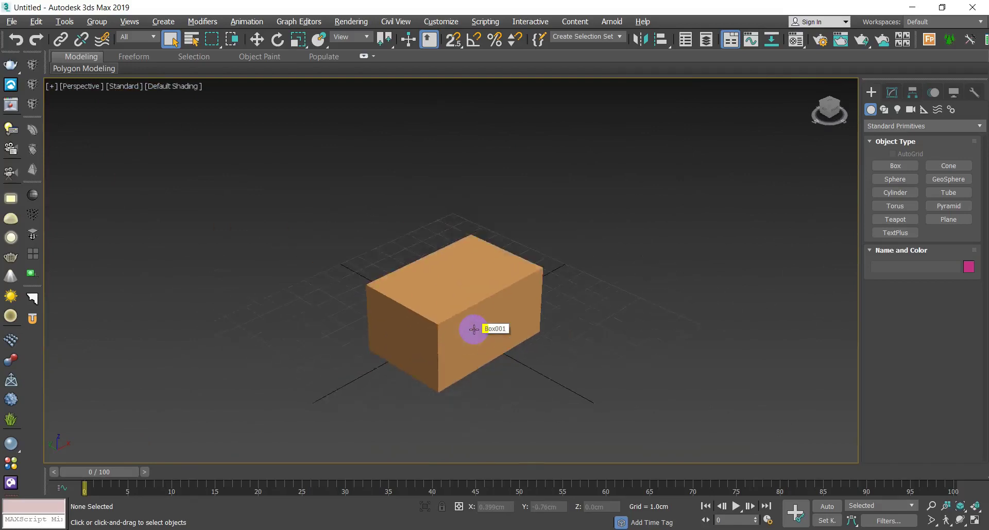
pyautogui.scroll(3, 474, 328)
pyautogui.scroll(4, 474, 329)
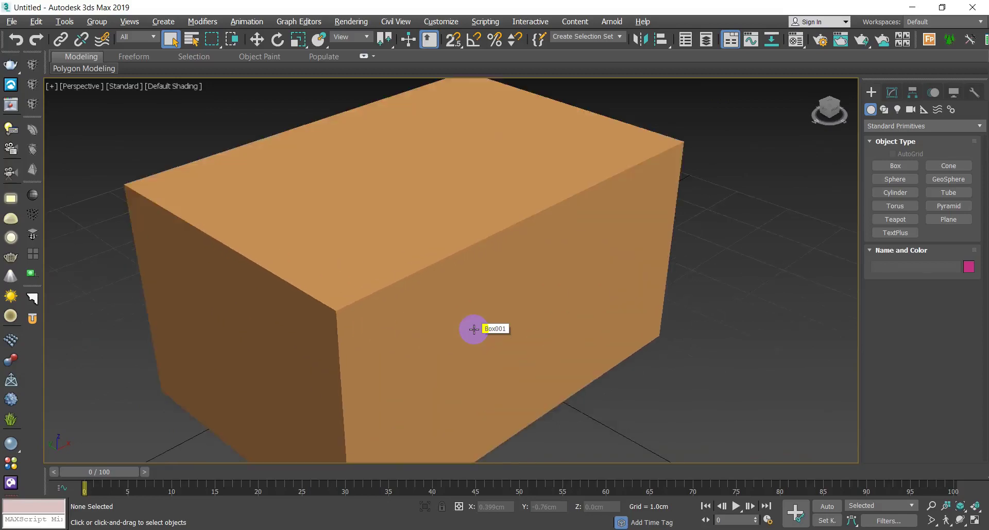
pyautogui.scroll(-6, 474, 329)
pyautogui.scroll(-3, 474, 329)
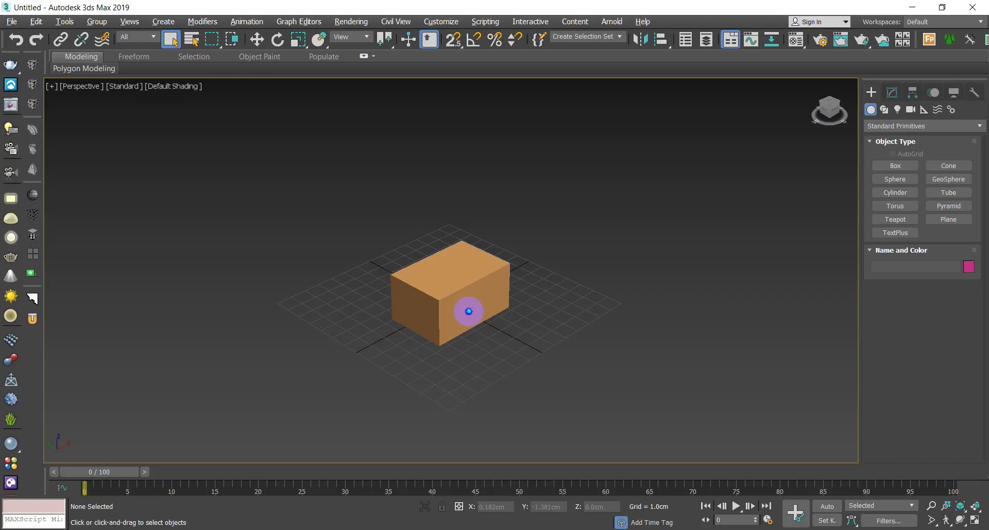
pyautogui.scroll(4, 469, 311)
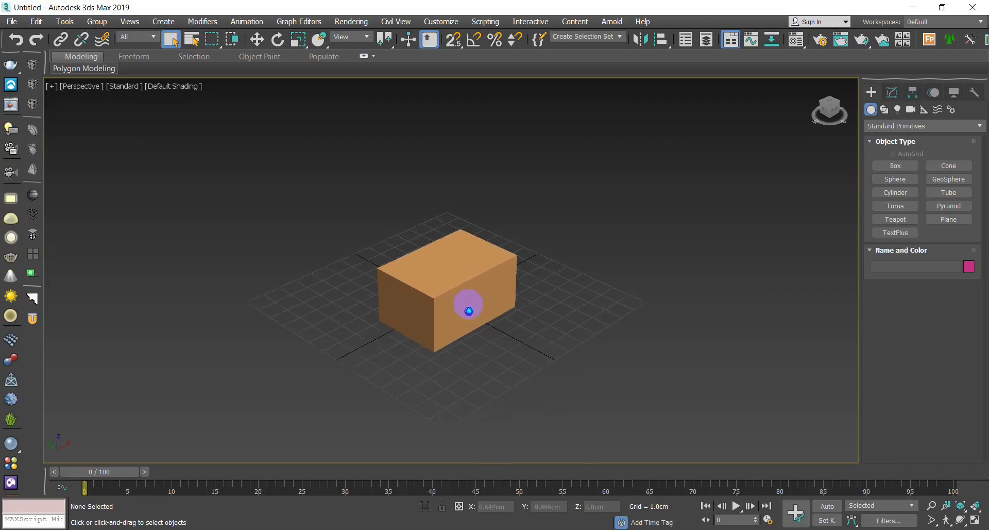
pyautogui.scroll(5, 468, 311)
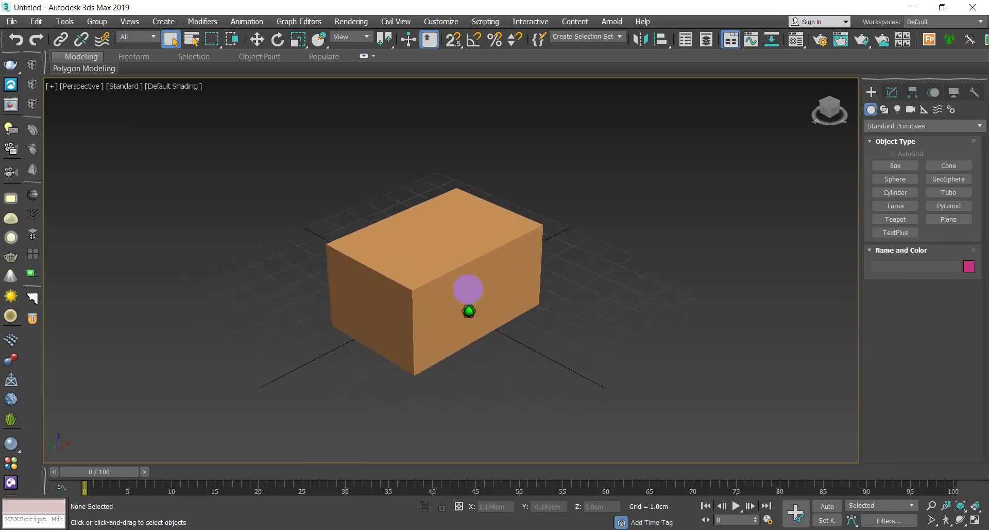
pyautogui.scroll(3, 469, 310)
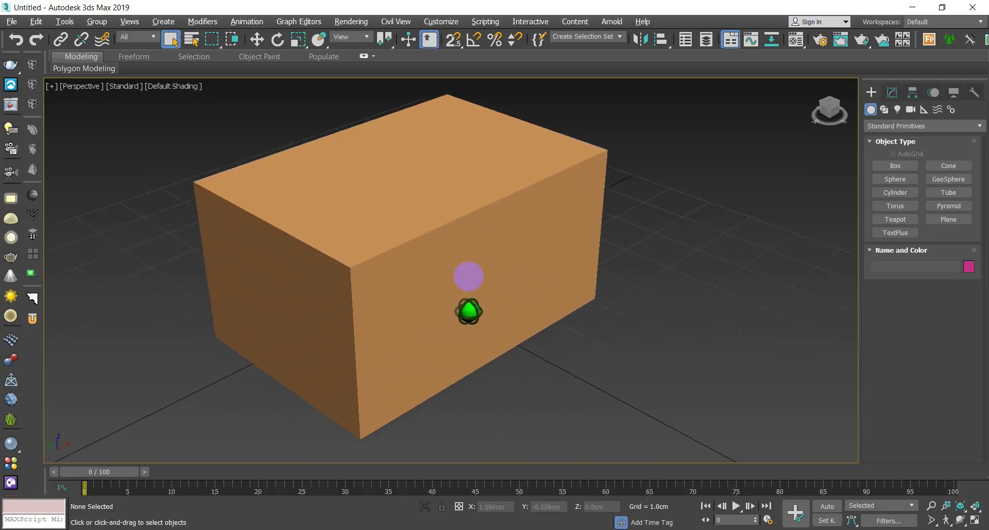
pyautogui.scroll(-8, 468, 311)
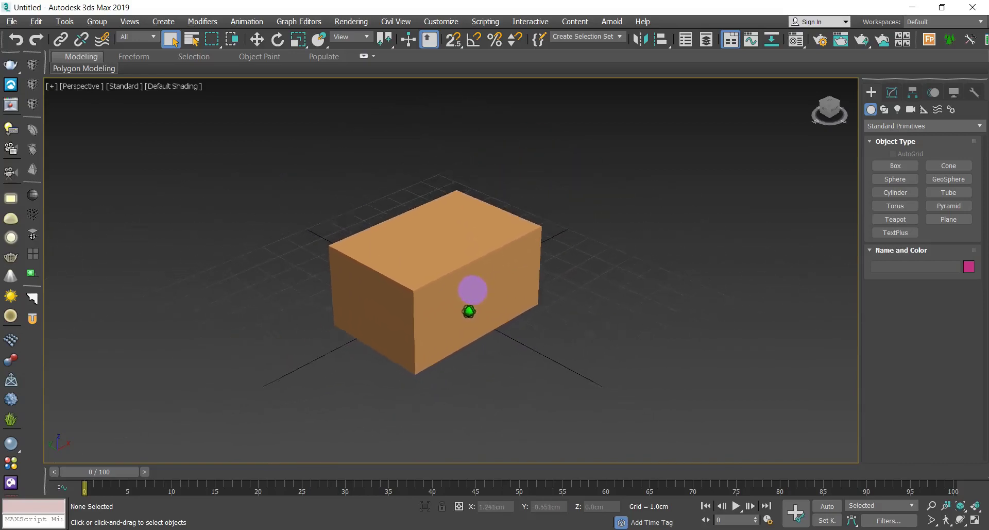
pyautogui.scroll(-8, 468, 311)
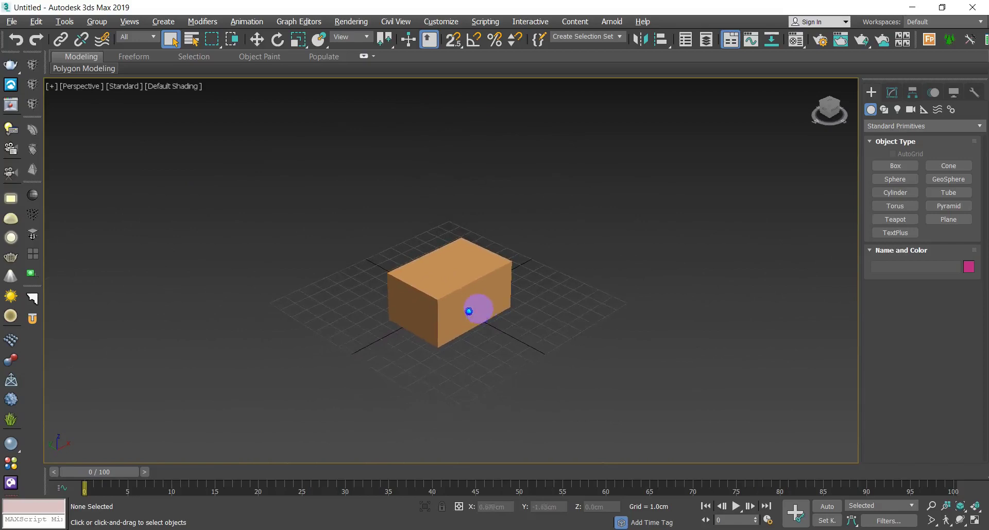
pyautogui.scroll(-2, 469, 311)
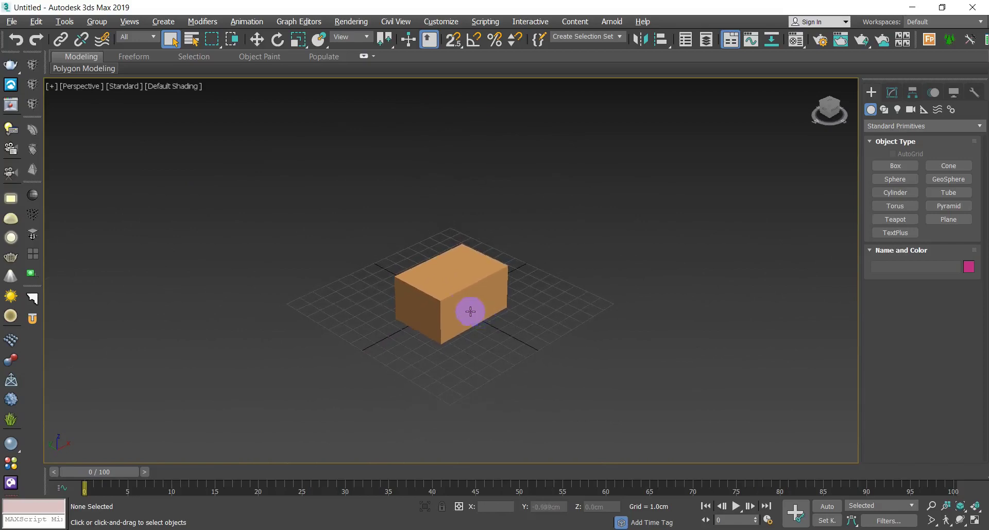
pyautogui.scroll(10, 467, 306)
pyautogui.scroll(-8, 464, 304)
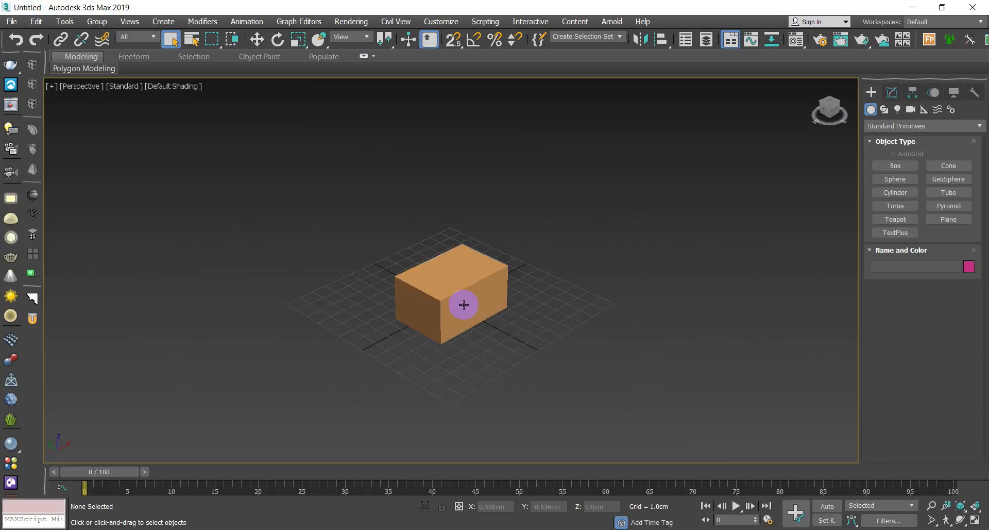
pyautogui.scroll(4, 464, 305)
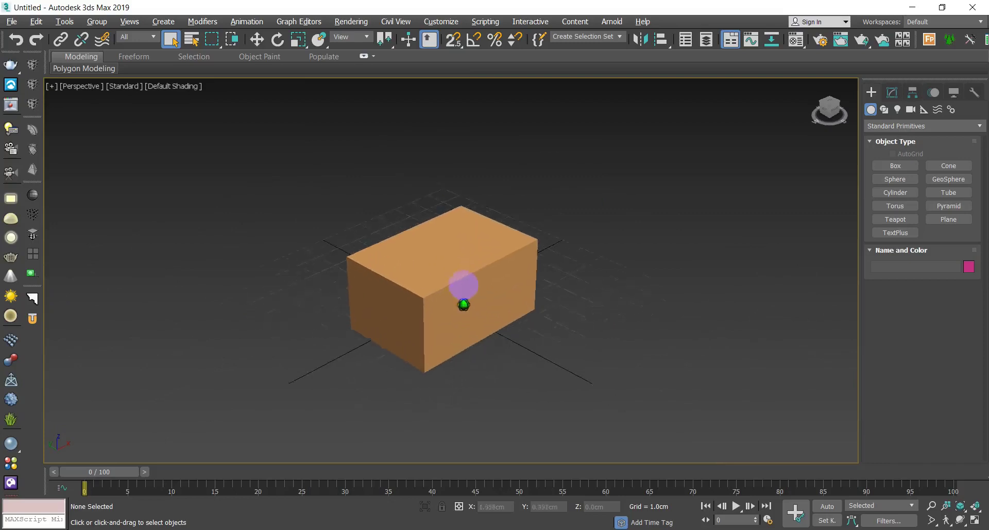
pyautogui.scroll(-4, 464, 304)
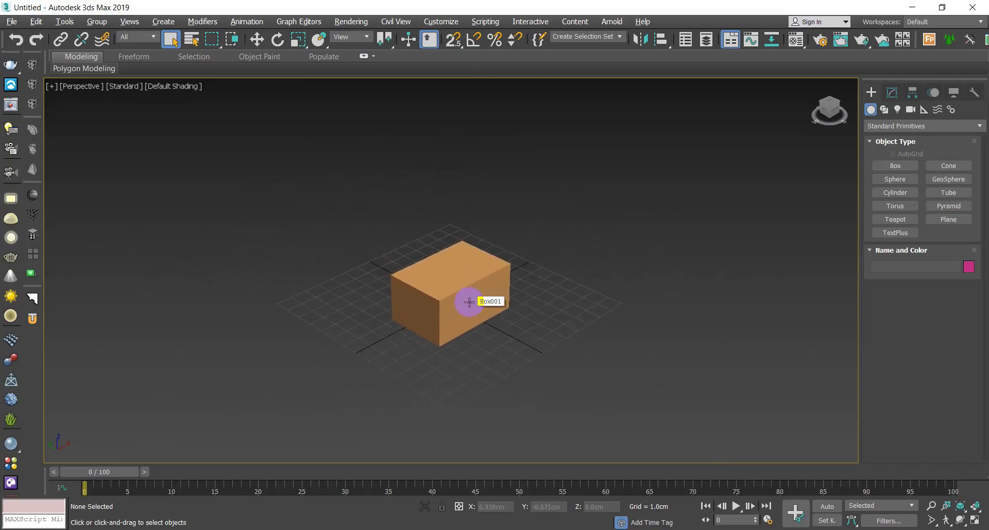
pyautogui.scroll(3, 470, 302)
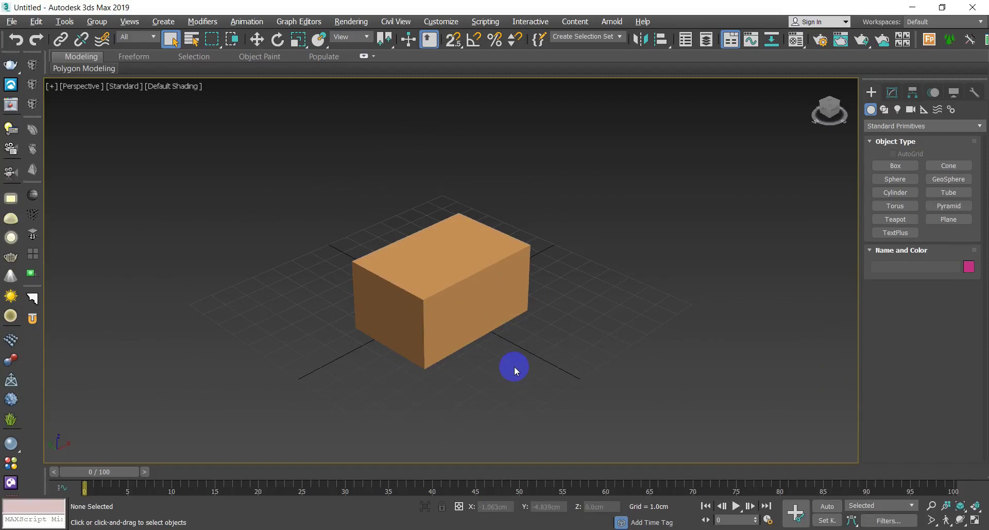
# Orbit around the orange box, then zoom extents with Z so it fills the view.
pyautogui.keyDown('alt'); pyautogui.moveTo(515, 369); pyautogui.dragTo(497, 380, button='middle'); pyautogui.keyUp('alt')
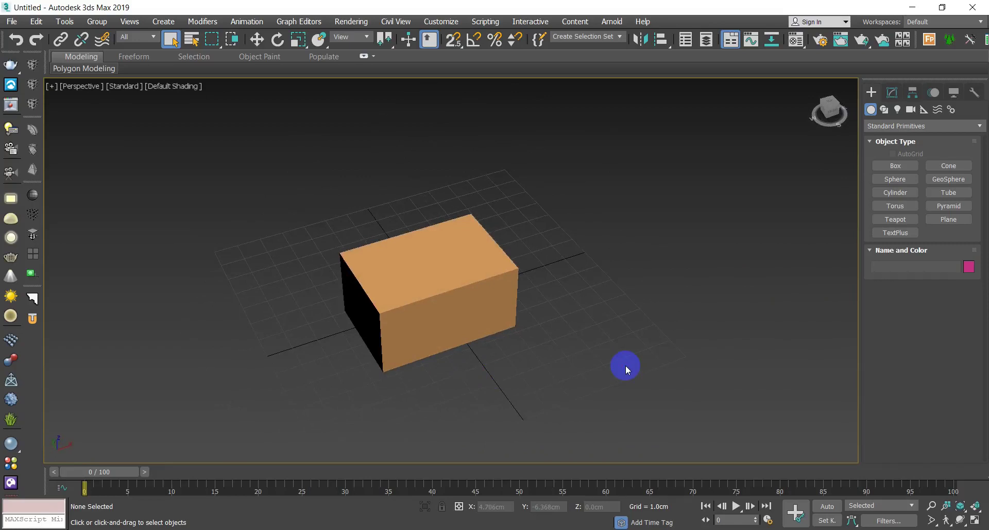
pyautogui.press('z')
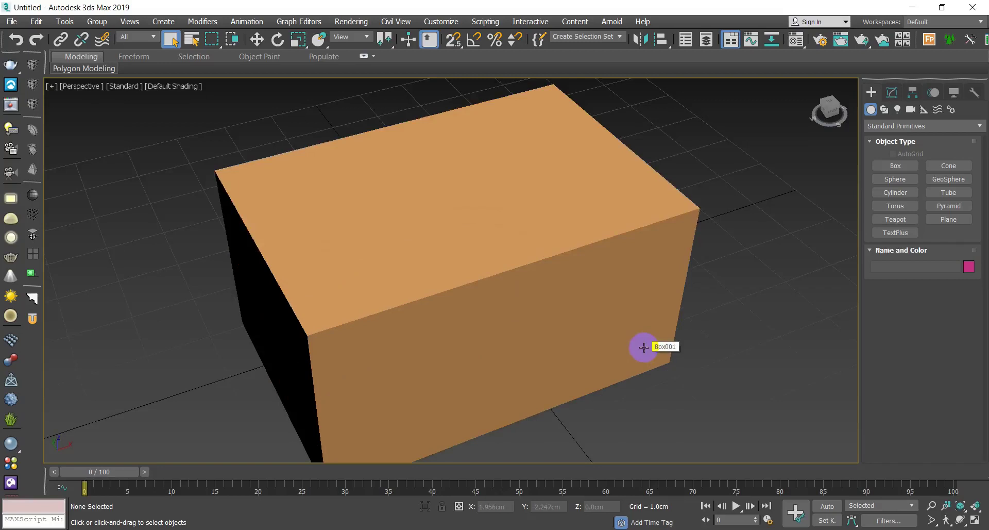
# Draw blue, yellow-green, pale green and tall green boxes around the orange one.
pyautogui.click(894, 166)
pyautogui.scroll(-4, 579, 266)
pyautogui.moveTo(698, 210); pyautogui.dragTo(661, 263)
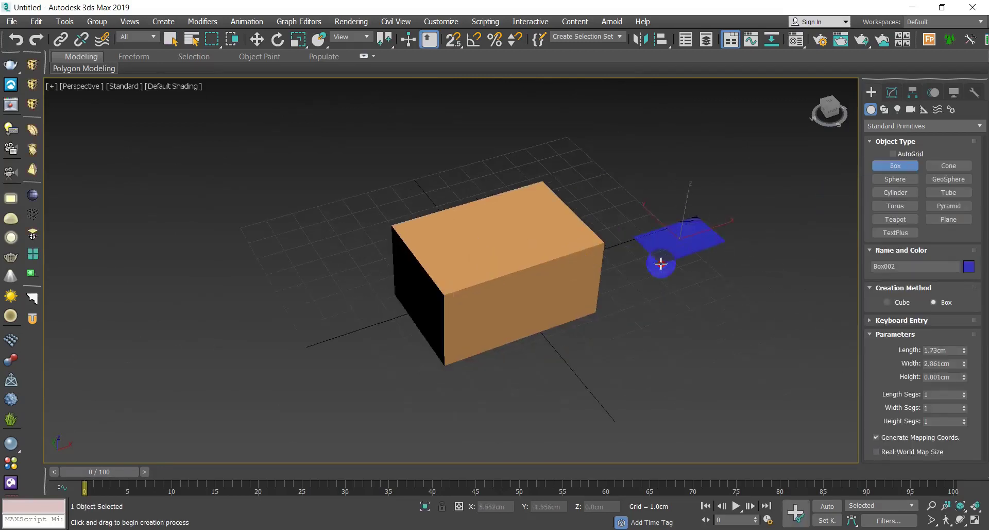
pyautogui.click(663, 199)
pyautogui.scroll(-2, 662, 199)
pyautogui.moveTo(663, 200); pyautogui.dragTo(724, 219, button='middle')
pyautogui.moveTo(467, 231); pyautogui.dragTo(435, 276)
pyautogui.click(416, 185)
pyautogui.moveTo(586, 185); pyautogui.dragTo(499, 236, button='middle')
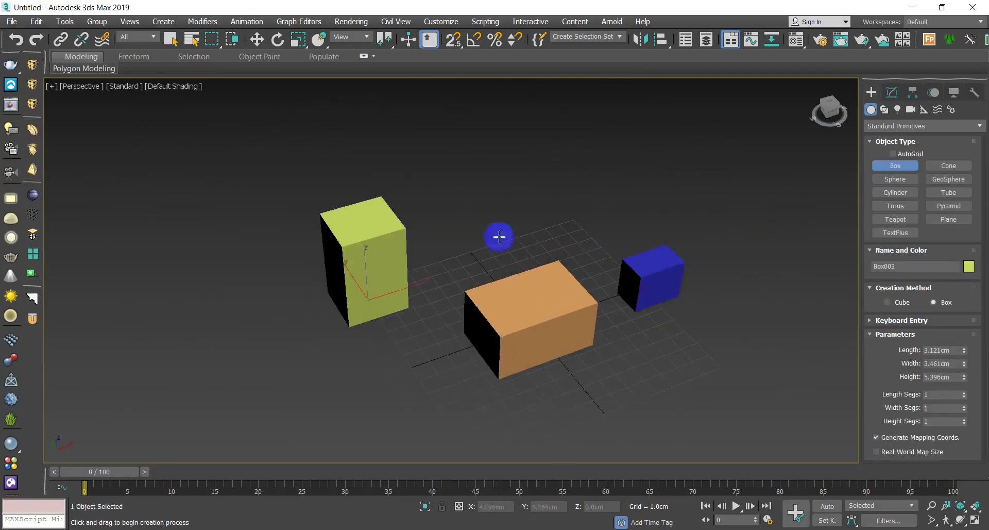
pyautogui.moveTo(568, 109); pyautogui.dragTo(521, 157)
pyautogui.click(535, 83)
pyautogui.scroll(-6, 483, 172)
pyautogui.moveTo(485, 173); pyautogui.dragTo(457, 216, button='middle')
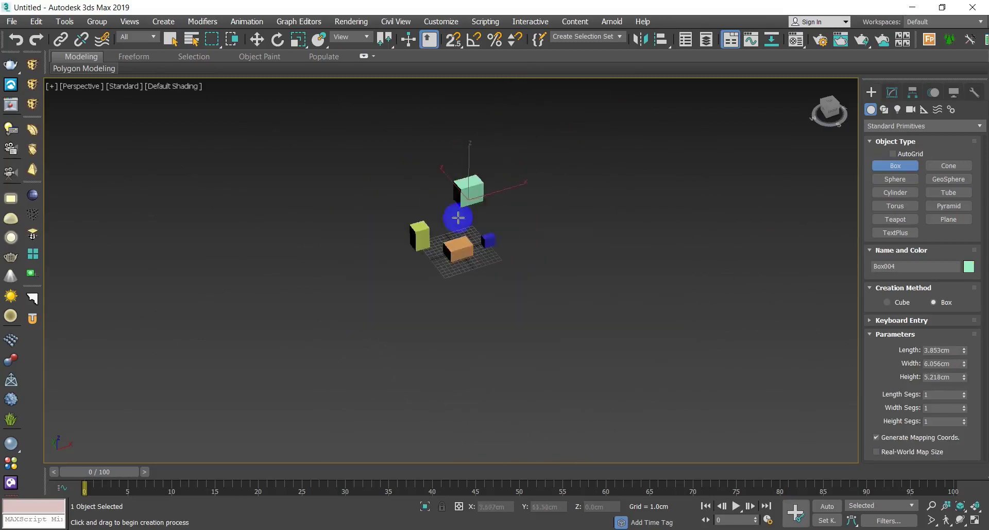
pyautogui.moveTo(549, 194); pyautogui.dragTo(537, 214)
pyautogui.click(533, 158)
pyautogui.rightClick(533, 158)
# Deselect, frame all five boxes with Z, then pan and orbit around them.
pyautogui.scroll(-20, 560, 256)
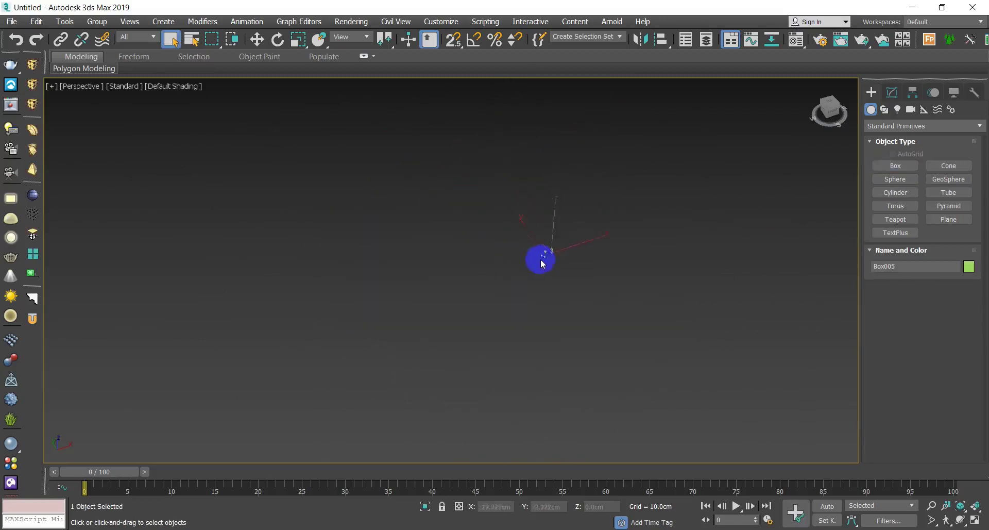
pyautogui.moveTo(487, 274); pyautogui.dragTo(575, 301, button='middle')
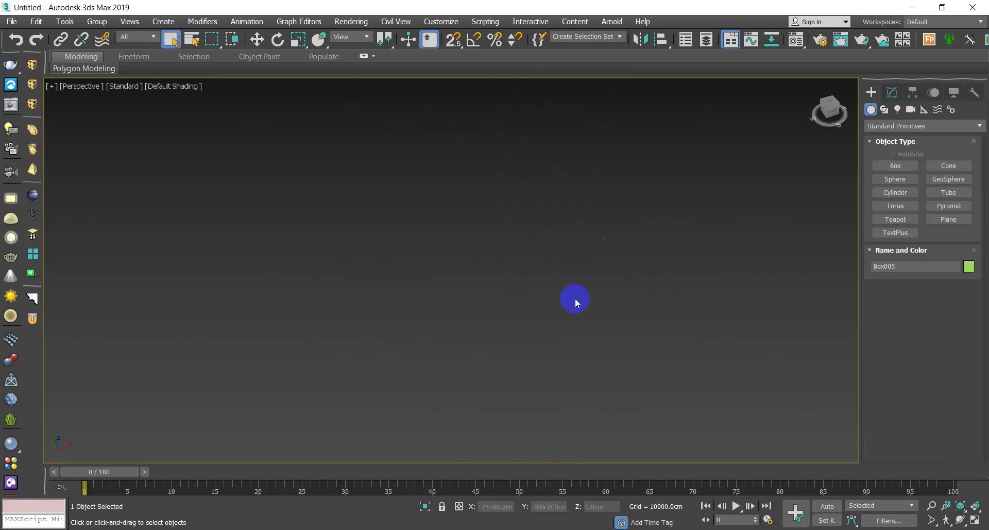
pyautogui.click(448, 302)
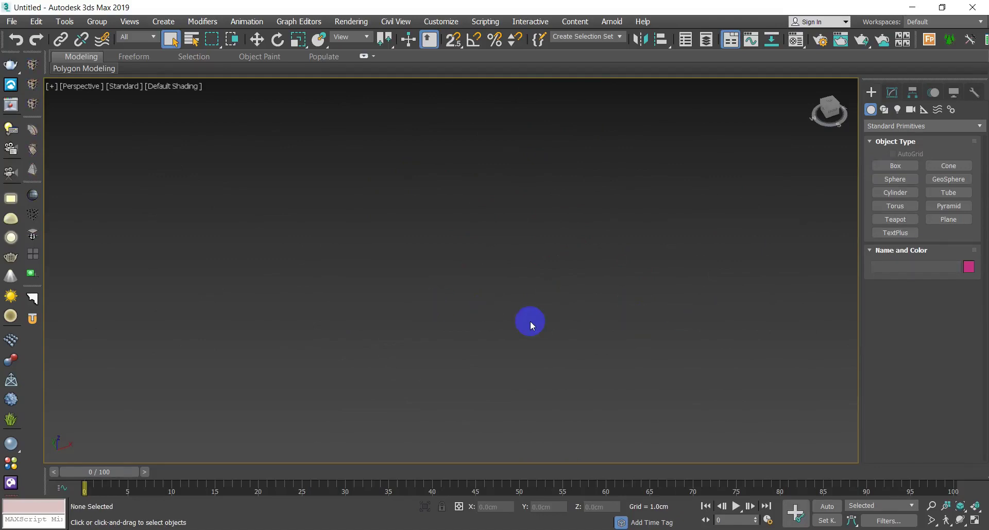
pyautogui.press('z')
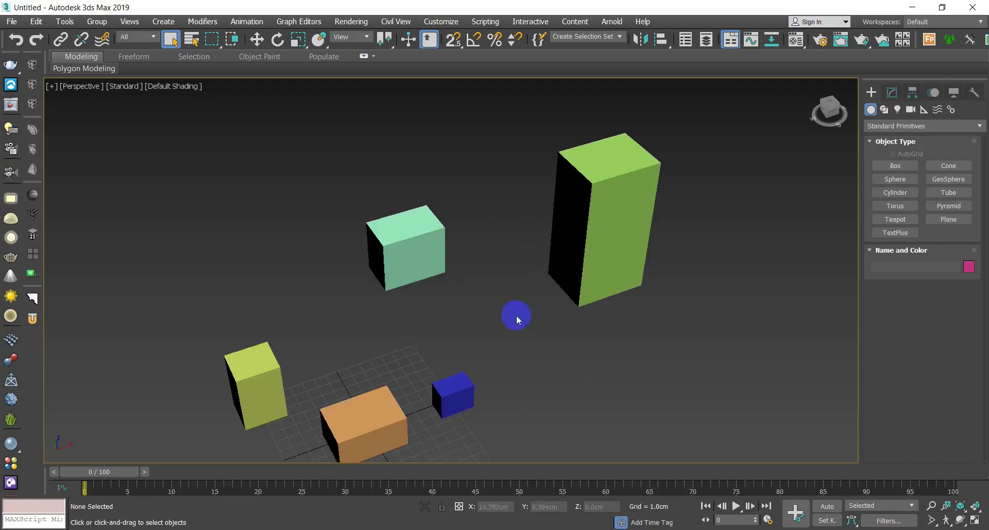
pyautogui.moveTo(565, 327); pyautogui.dragTo(584, 295, button='middle')
pyautogui.moveTo(582, 342); pyautogui.dragTo(582, 334, button='middle')
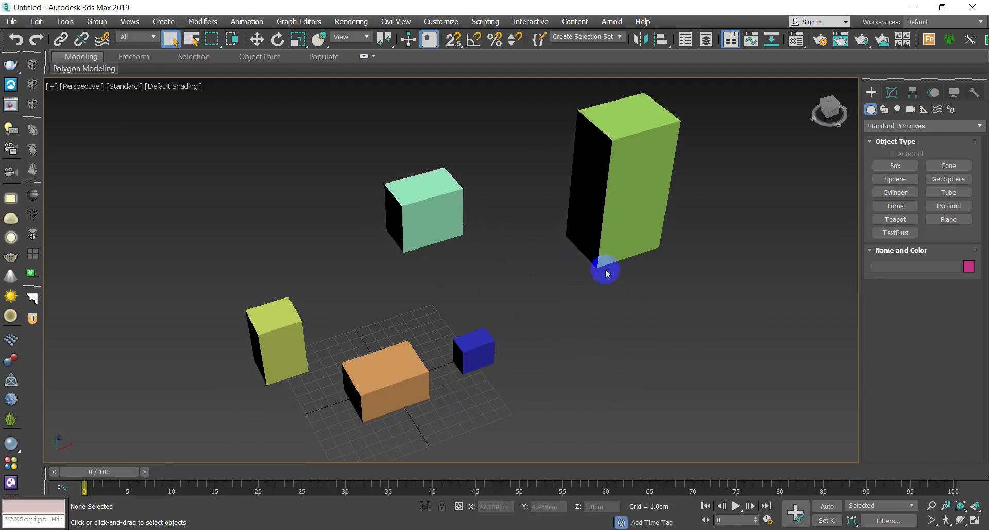
pyautogui.moveTo(605, 272); pyautogui.dragTo(495, 300, button='middle')
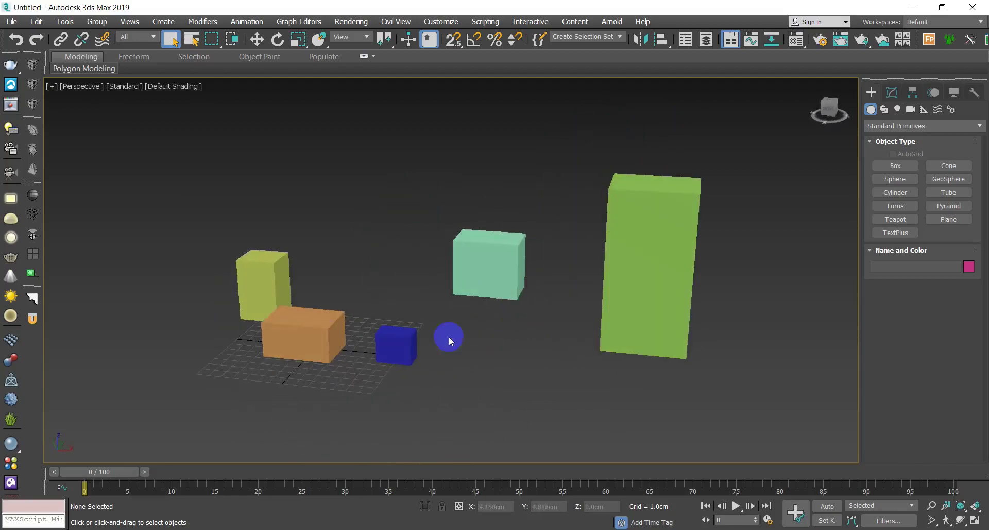
pyautogui.keyDown('alt'); pyautogui.moveTo(292, 357); pyautogui.dragTo(479, 375, button='middle'); pyautogui.keyUp('alt')
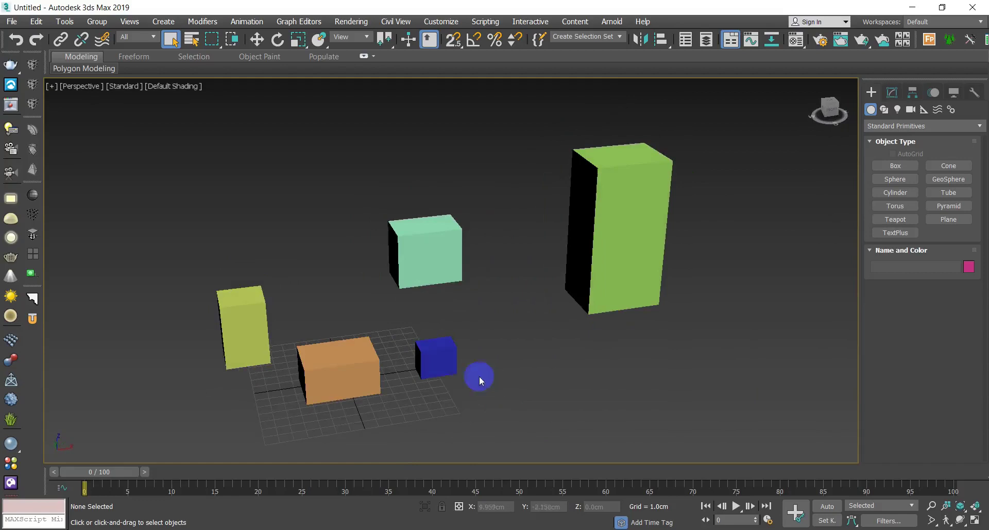
# Select the blue box and zoom in so it fills the view.
pyautogui.click(450, 358)
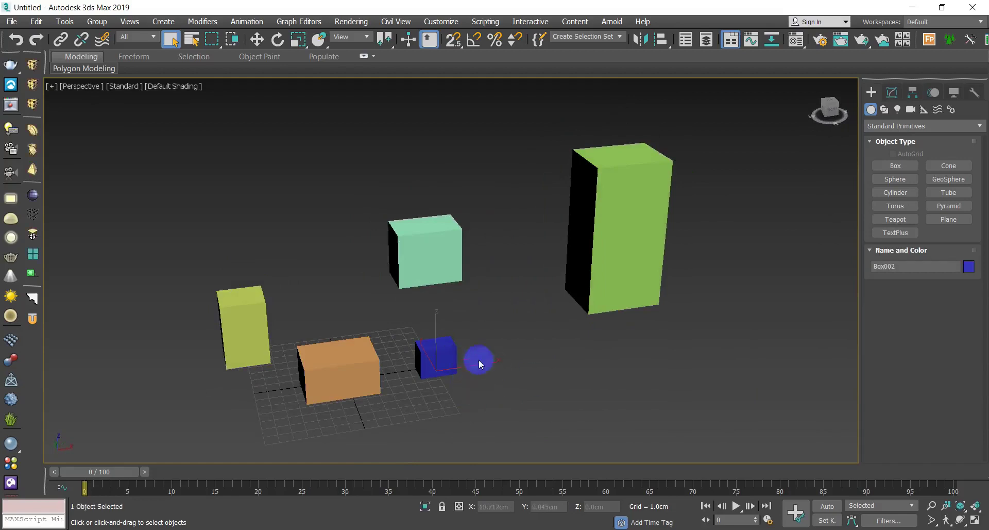
pyautogui.click(485, 378)
pyautogui.press('z')
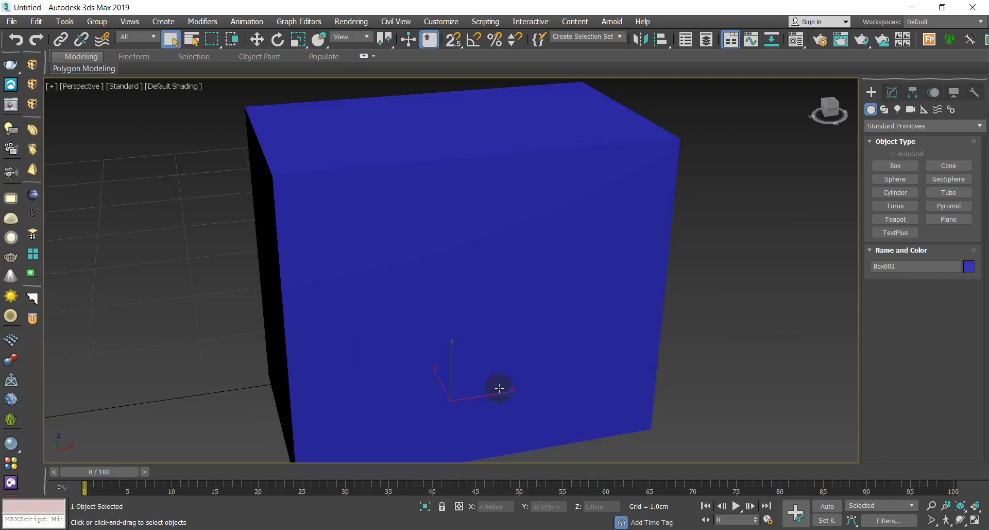
pyautogui.scroll(-10, 503, 359)
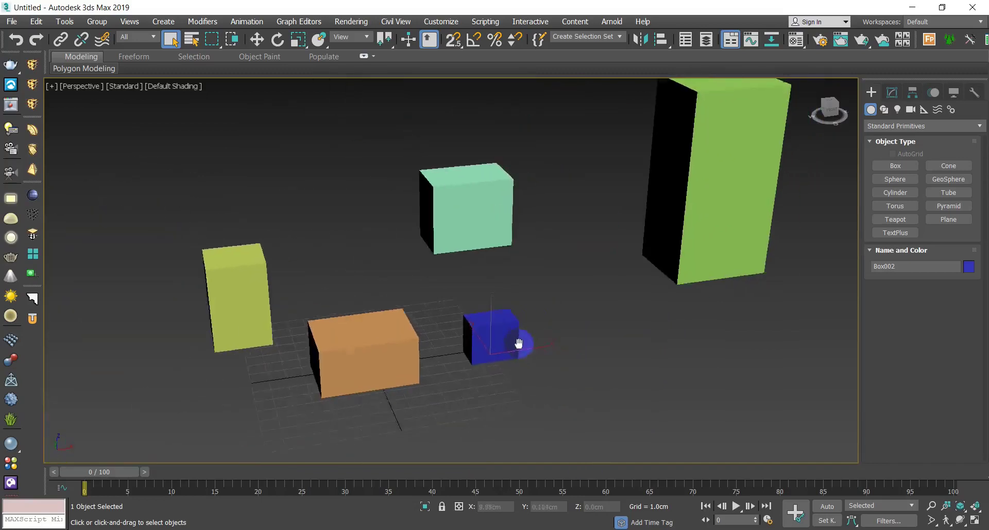
# Marquee-select all five boxes and delete them.
pyautogui.click(543, 354)
pyautogui.scroll(-4, 543, 353)
pyautogui.moveTo(649, 410); pyautogui.dragTo(401, 208)
pyautogui.press('Delete')
# Orbit and tilt the view back onto the empty grid and activate Box creation.
pyautogui.scroll(8, 459, 360)
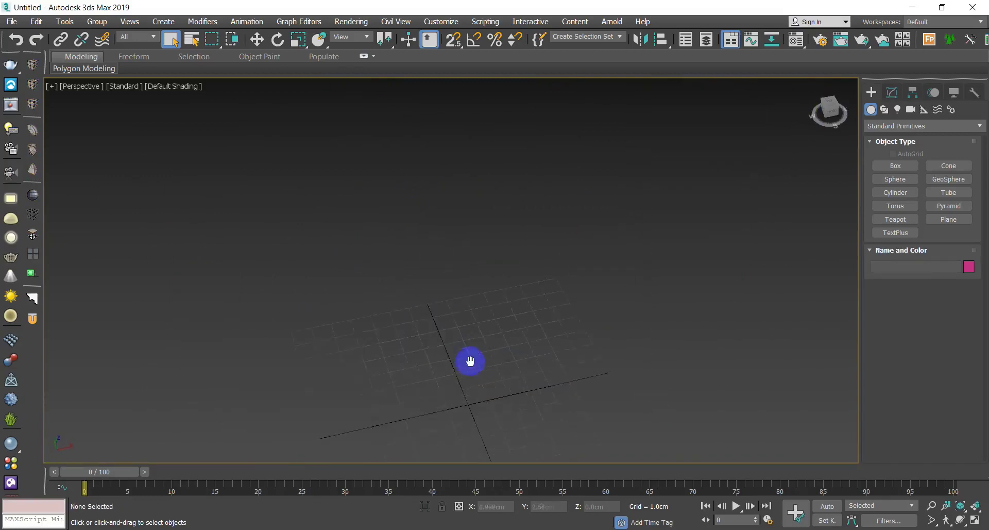
pyautogui.keyDown('alt'); pyautogui.moveTo(470, 310); pyautogui.dragTo(536, 285, button='middle'); pyautogui.keyUp('alt')
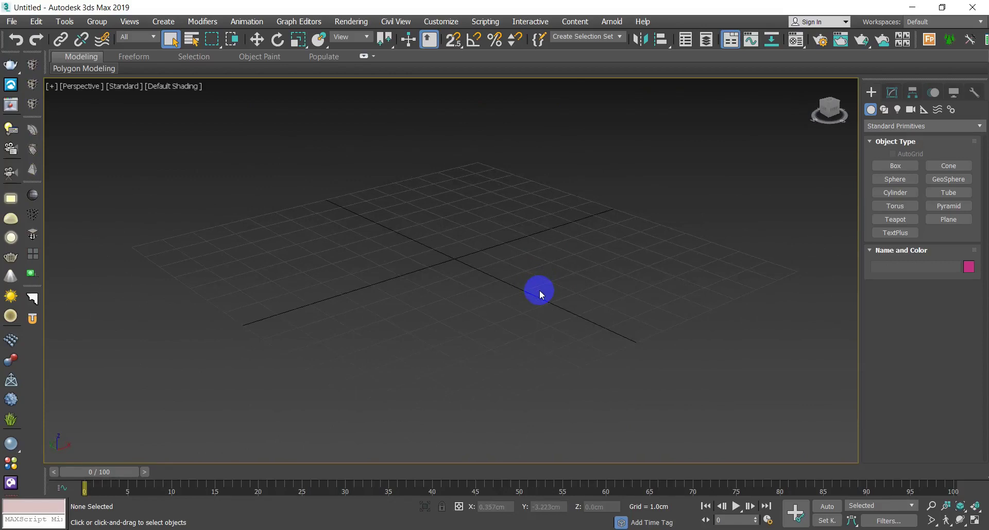
pyautogui.scroll(-3, 540, 291)
pyautogui.keyDown('alt'); pyautogui.moveTo(539, 291); pyautogui.dragTo(505, 306, button='middle'); pyautogui.keyUp('alt')
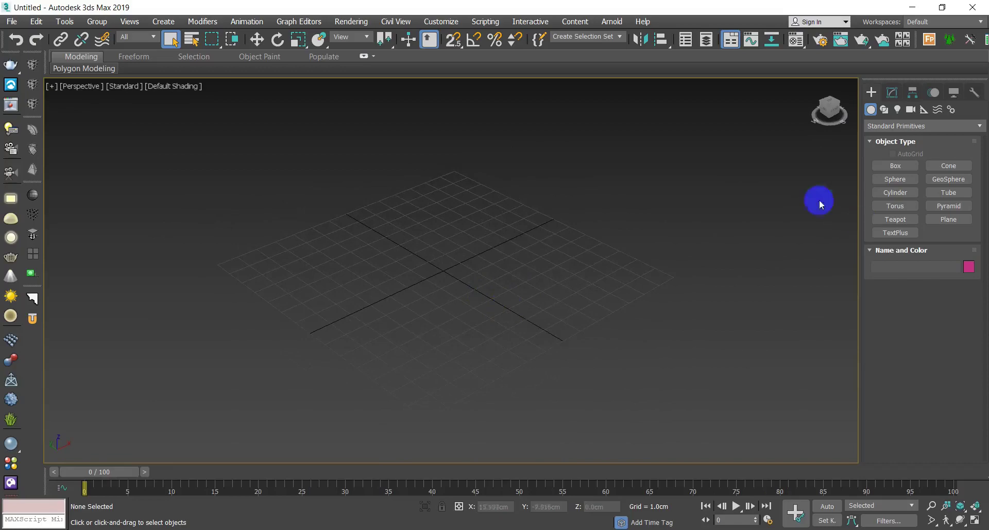
pyautogui.click(903, 170)
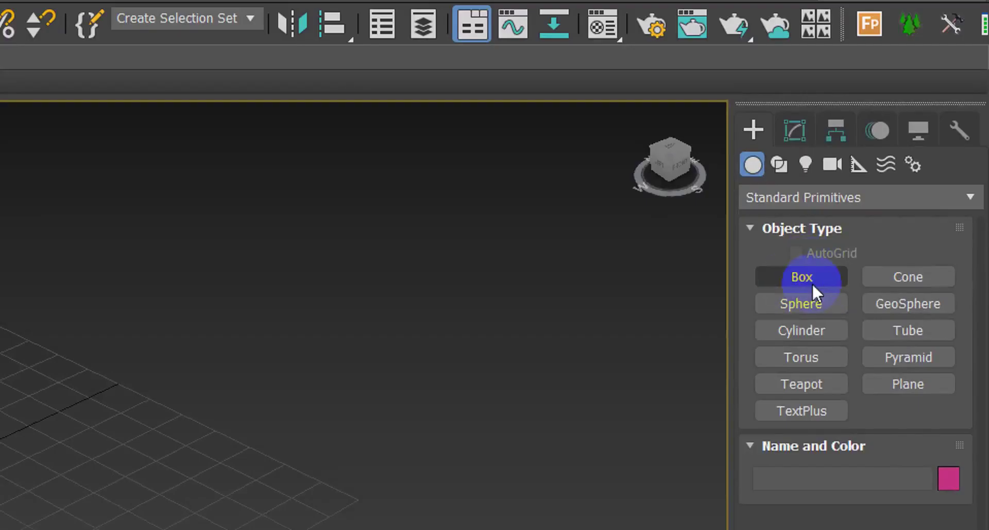
pyautogui.click(811, 282)
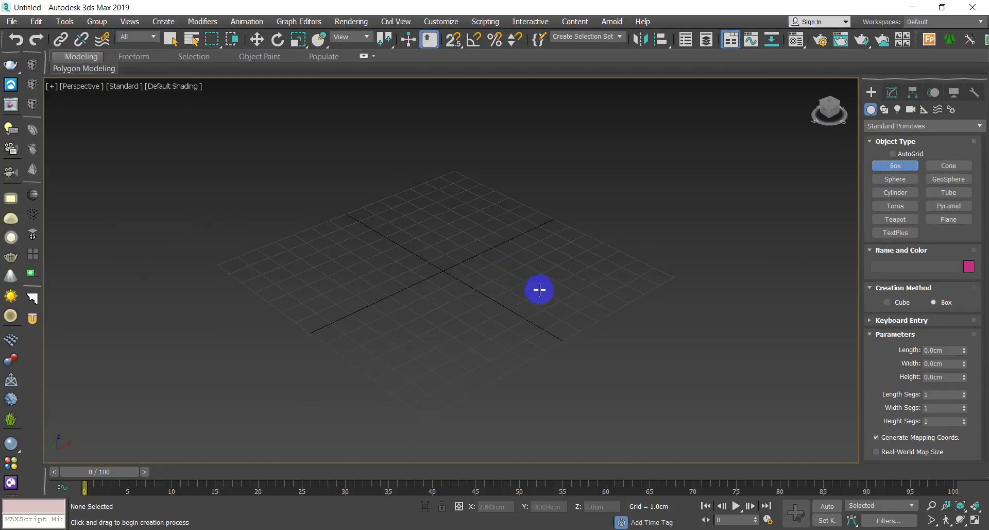
# Draw a grey box 4.765 cm long, 8.405 cm wide, 5.034 cm tall, then orbit around it.
pyautogui.click(536, 275)
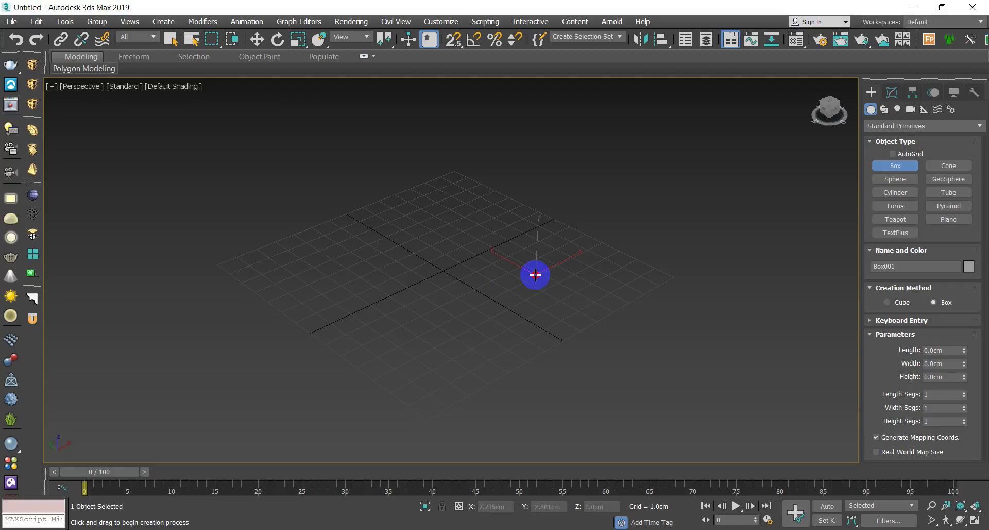
pyautogui.moveTo(535, 276); pyautogui.dragTo(467, 413)
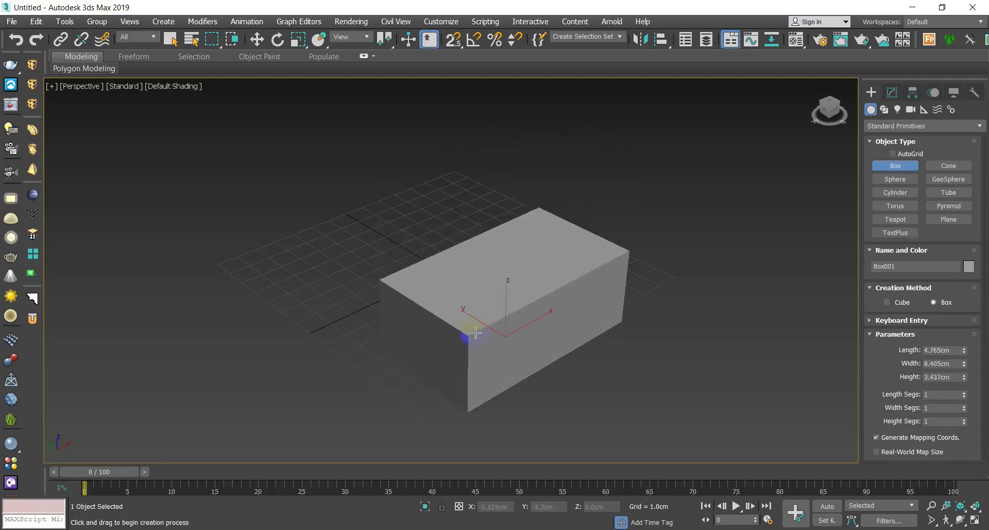
pyautogui.click(470, 304)
pyautogui.moveTo(470, 304)
pyautogui.mouseDown()
pyautogui.moveTo(466, 279)
pyautogui.moveTo(470, 504)
pyautogui.moveTo(469, 311)
pyautogui.mouseUp()
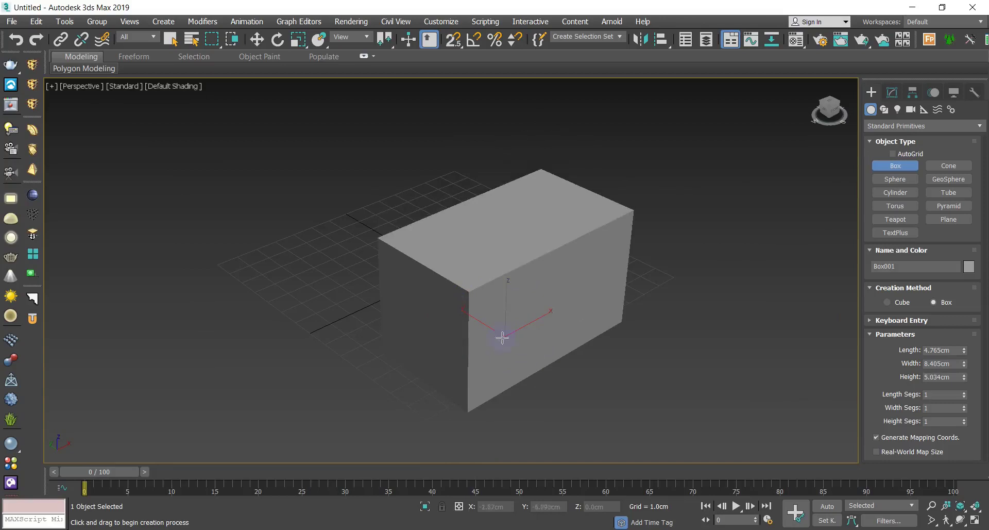
pyautogui.scroll(-3, 464, 347)
pyautogui.keyDown('alt'); pyautogui.moveTo(443, 348); pyautogui.dragTo(577, 377, button='middle'); pyautogui.keyUp('alt')
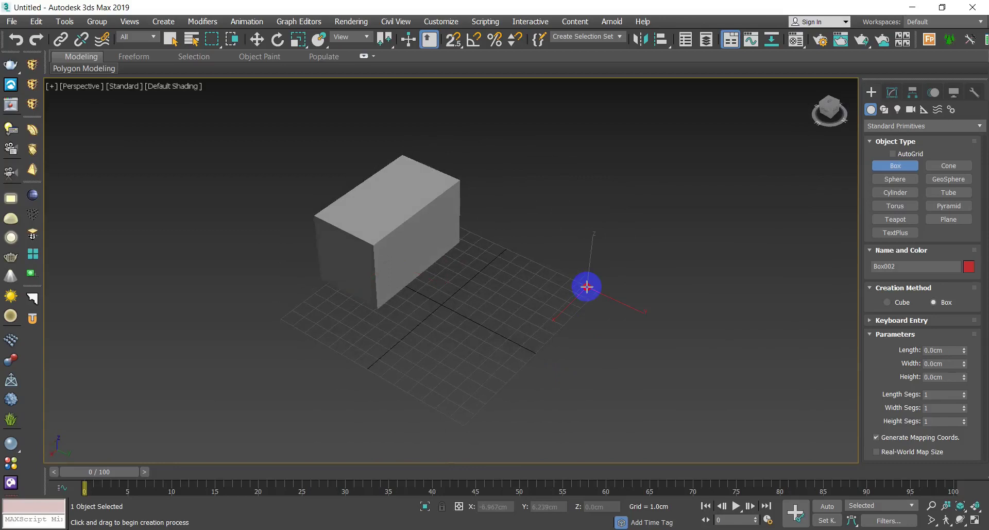
# Draw a red box beside the grey one and orbit around the pair.
pyautogui.moveTo(586, 287); pyautogui.dragTo(608, 417)
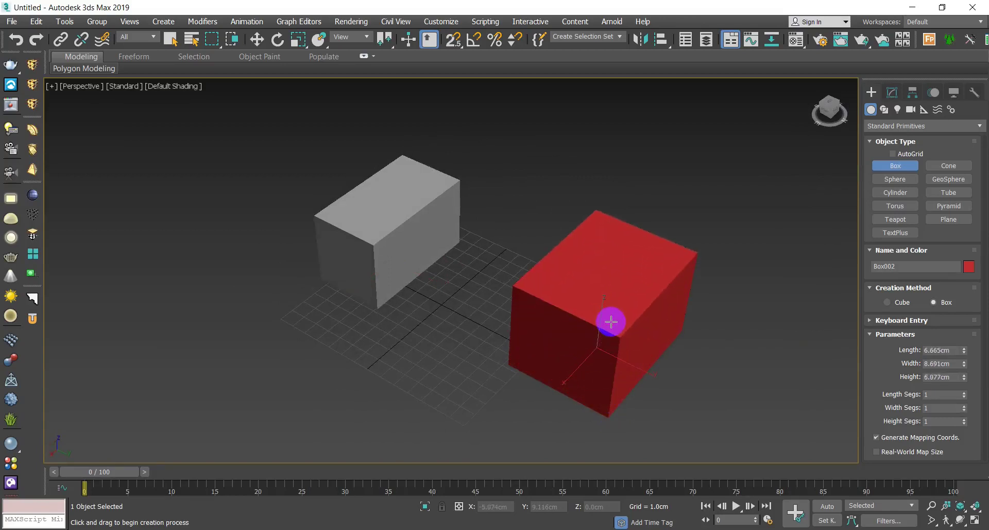
pyautogui.click(611, 321)
pyautogui.keyDown('alt'); pyautogui.moveTo(589, 375); pyautogui.dragTo(487, 336, button='middle'); pyautogui.keyUp('alt')
pyautogui.scroll(3, 487, 335)
pyautogui.scroll(-4, 487, 335)
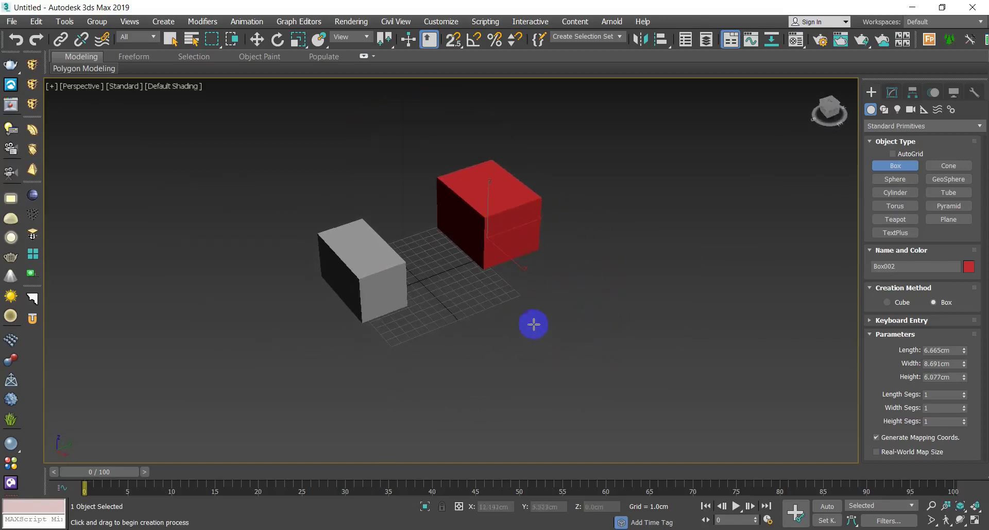
# Try drawing pink and light-green boxes, cancelling both.
pyautogui.moveTo(524, 311); pyautogui.dragTo(462, 406)
pyautogui.click(460, 363)
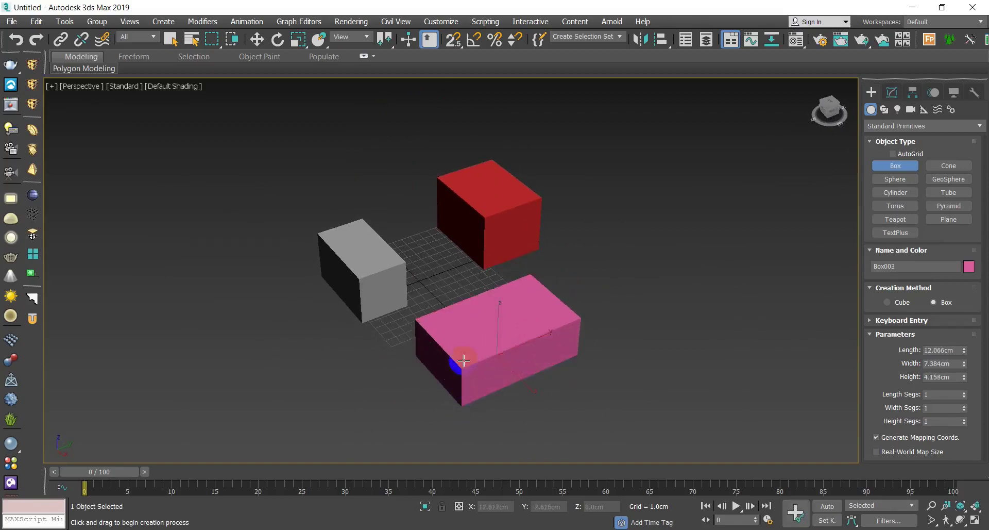
pyautogui.keyDown('alt'); pyautogui.moveTo(459, 363); pyautogui.dragTo(477, 351, button='middle'); pyautogui.keyUp('alt')
pyautogui.scroll(2, 476, 352)
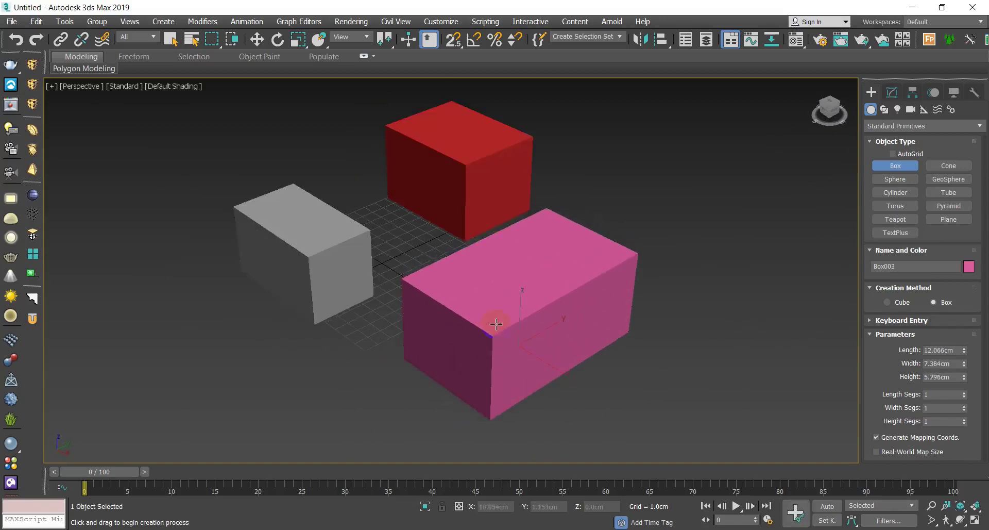
pyautogui.click(492, 308)
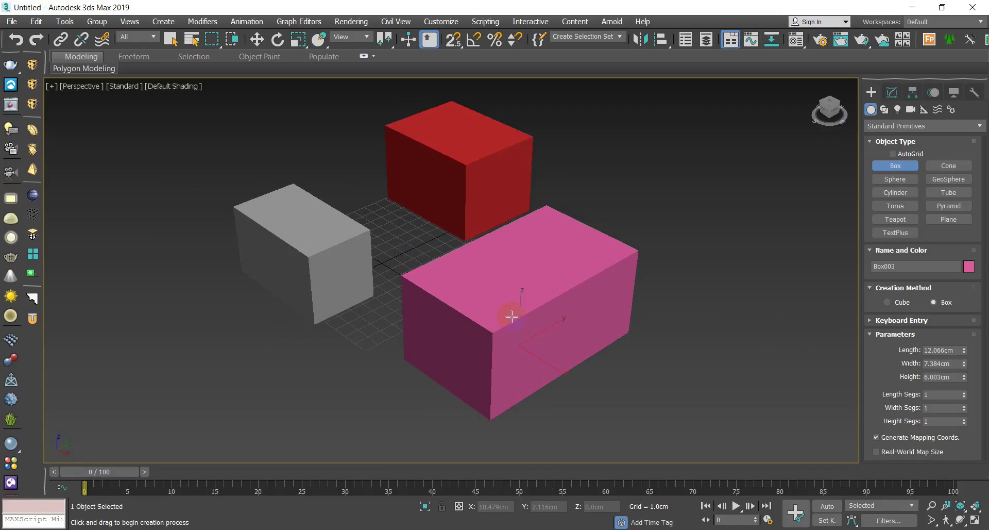
pyautogui.rightClick(512, 317)
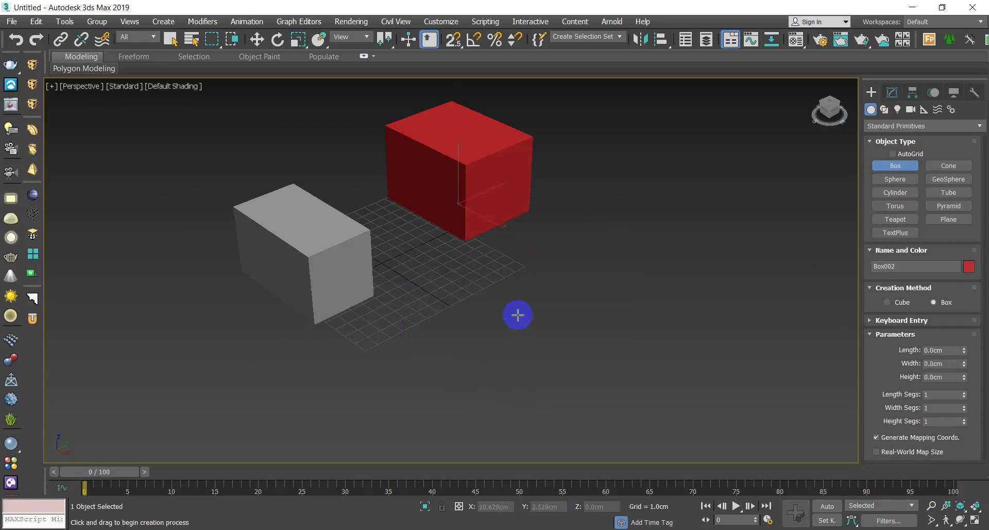
pyautogui.moveTo(517, 315); pyautogui.dragTo(506, 411)
pyautogui.click(509, 323)
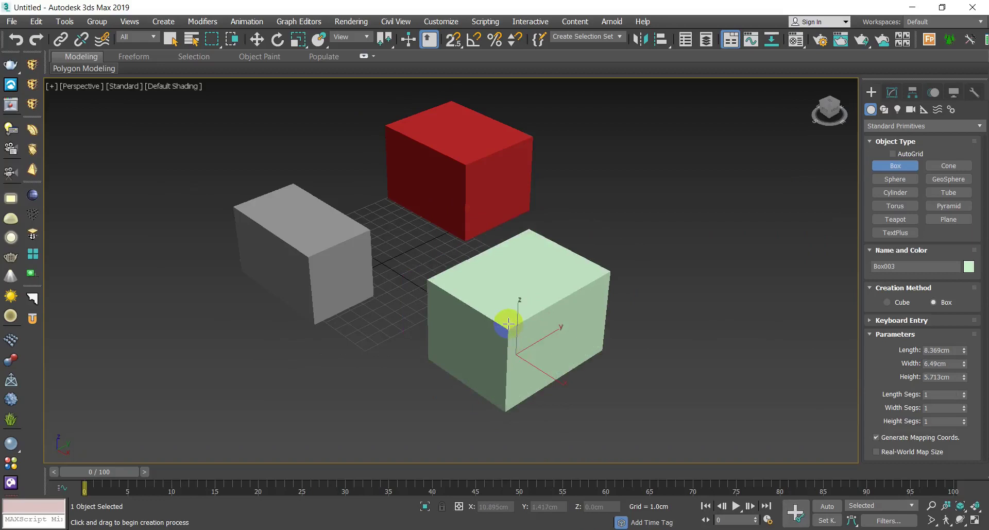
pyautogui.rightClick(508, 323)
# Recentre the view, discard a flat green box, and drag out a new box base in front.
pyautogui.scroll(-3, 509, 323)
pyautogui.moveTo(508, 320); pyautogui.dragTo(480, 309, button='middle')
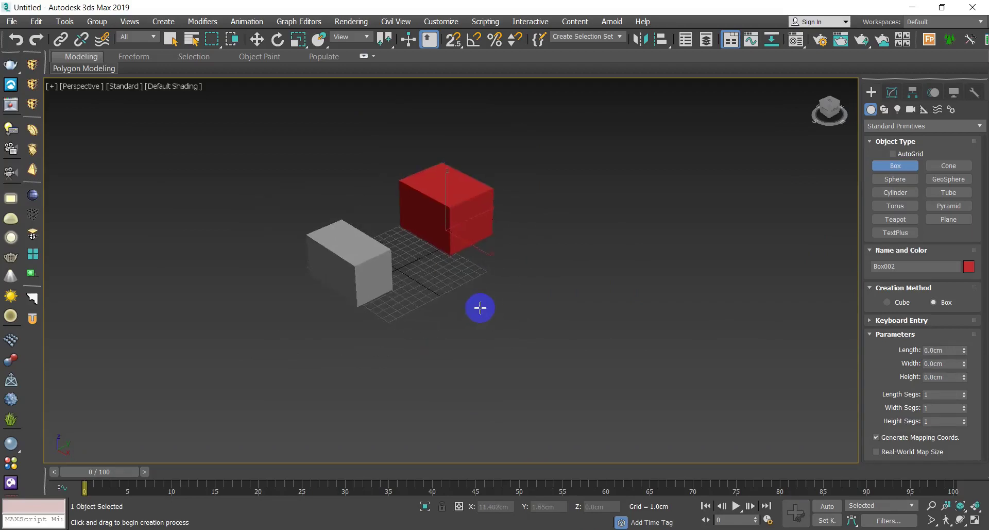
pyautogui.scroll(3, 479, 309)
pyautogui.moveTo(515, 281); pyautogui.dragTo(467, 433)
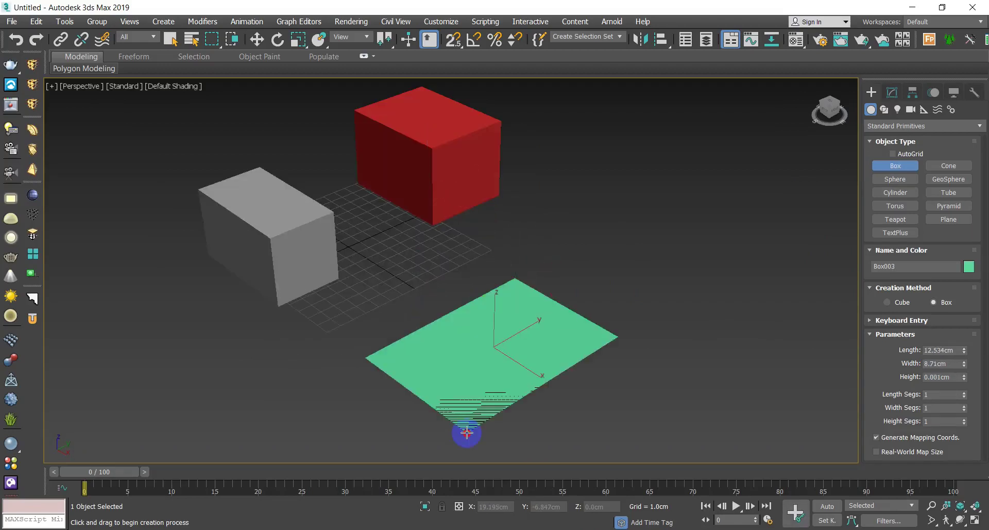
pyautogui.click(477, 335)
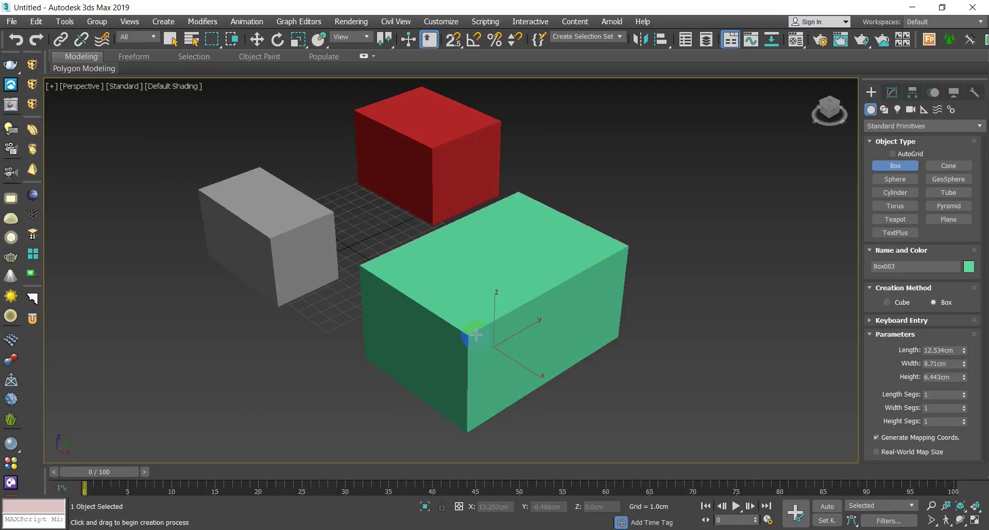
pyautogui.rightClick(476, 334)
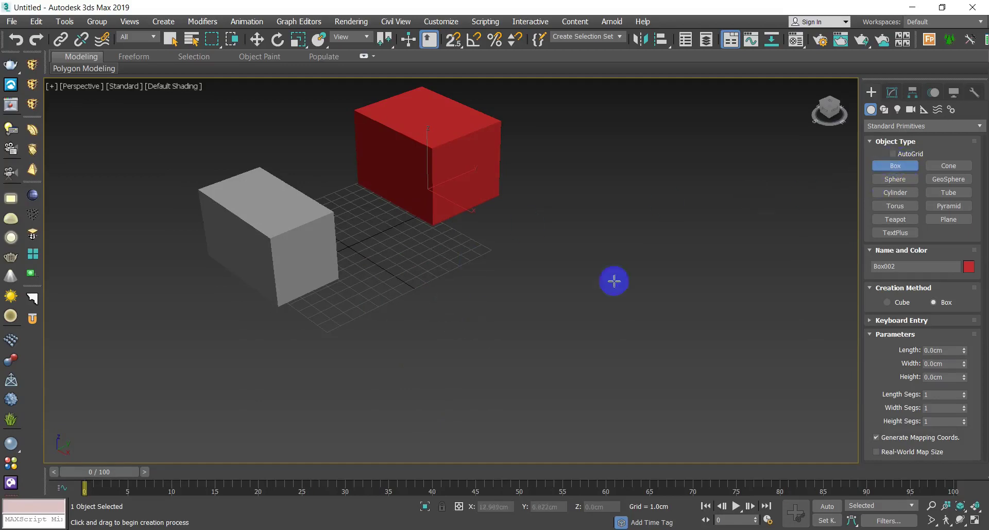
pyautogui.moveTo(559, 262); pyautogui.dragTo(528, 365)
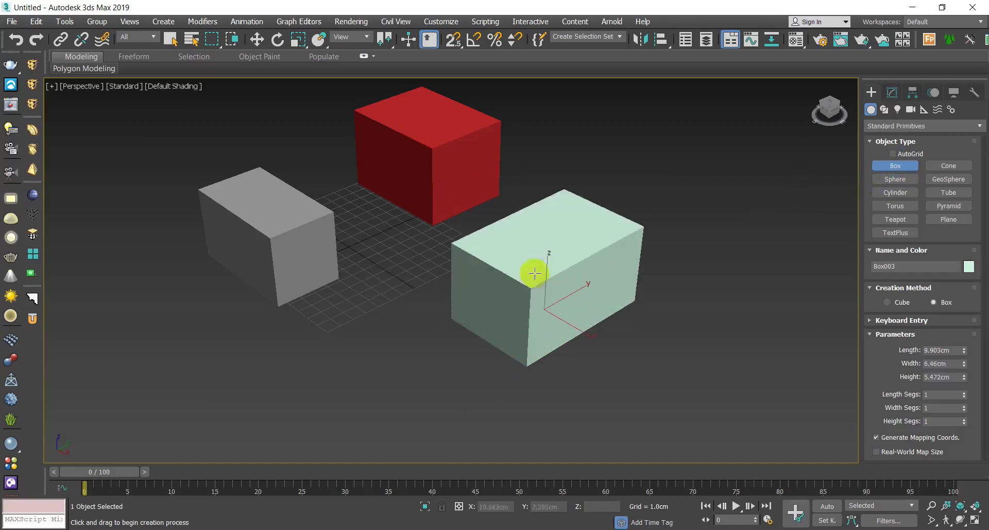
# Raise the new base into the pale green box and pan the view up and right.
pyautogui.click(535, 266)
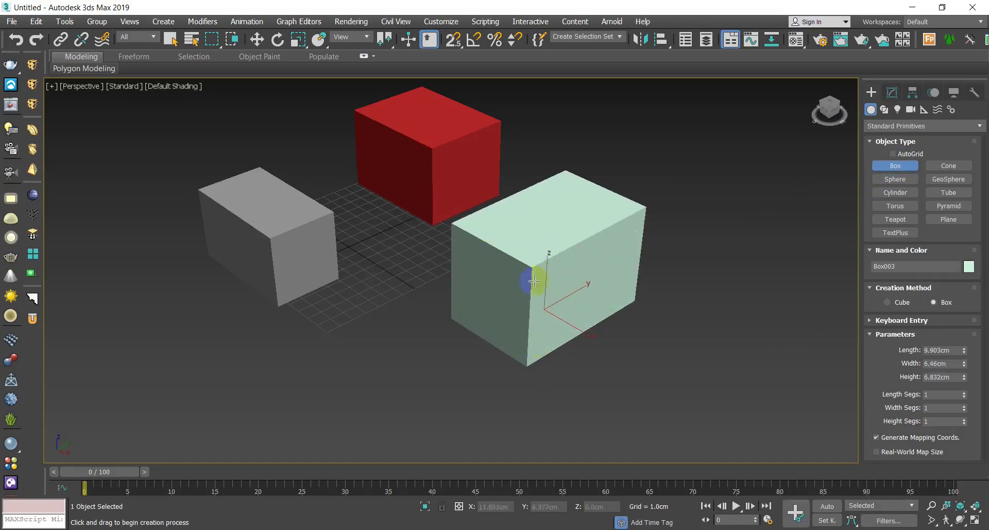
pyautogui.click(896, 163)
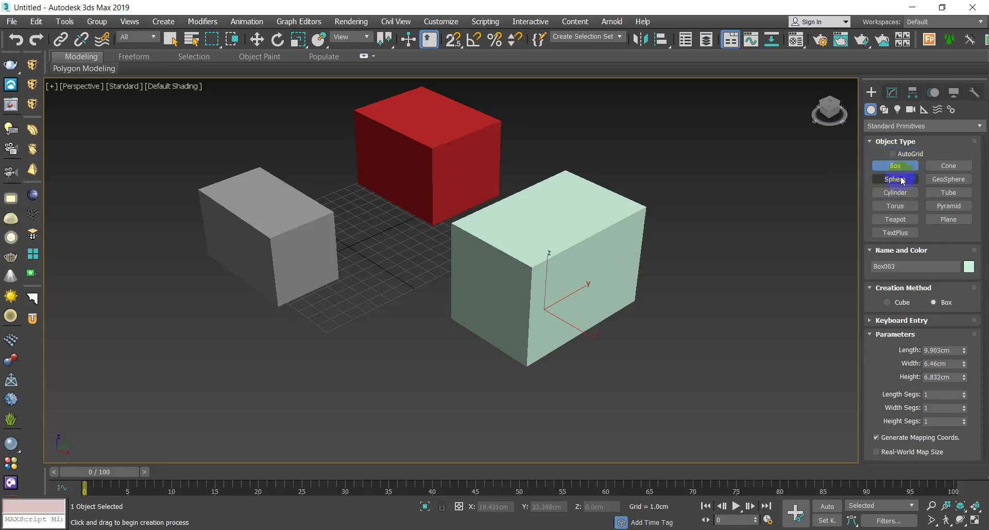
pyautogui.moveTo(565, 341); pyautogui.dragTo(590, 303, button='middle')
# Draw purple, yellow, green, light-blue and long magenta boxes around the group.
pyautogui.moveTo(416, 316); pyautogui.dragTo(399, 412)
pyautogui.click(400, 299)
pyautogui.moveTo(710, 337); pyautogui.dragTo(660, 422)
pyautogui.click(666, 344)
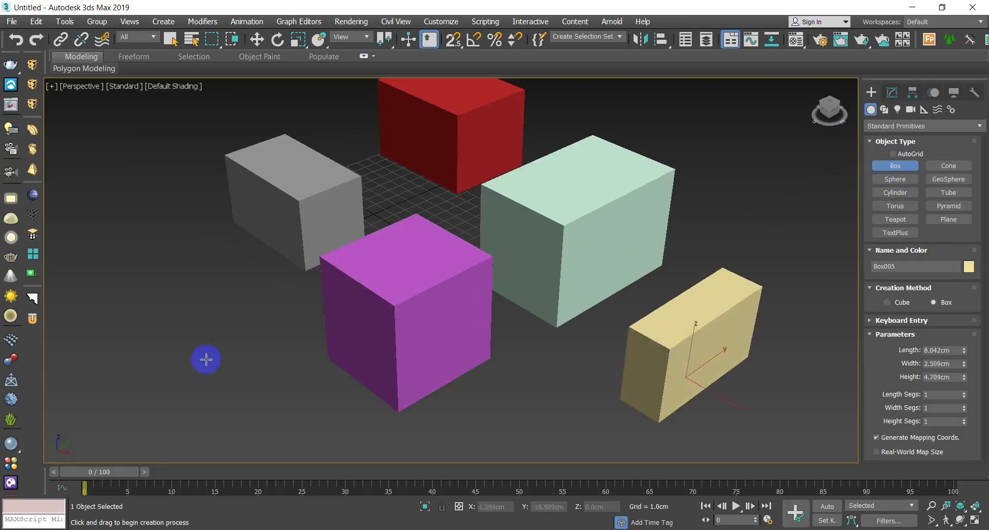
pyautogui.moveTo(207, 317); pyautogui.dragTo(161, 377)
pyautogui.moveTo(259, 334); pyautogui.dragTo(249, 247)
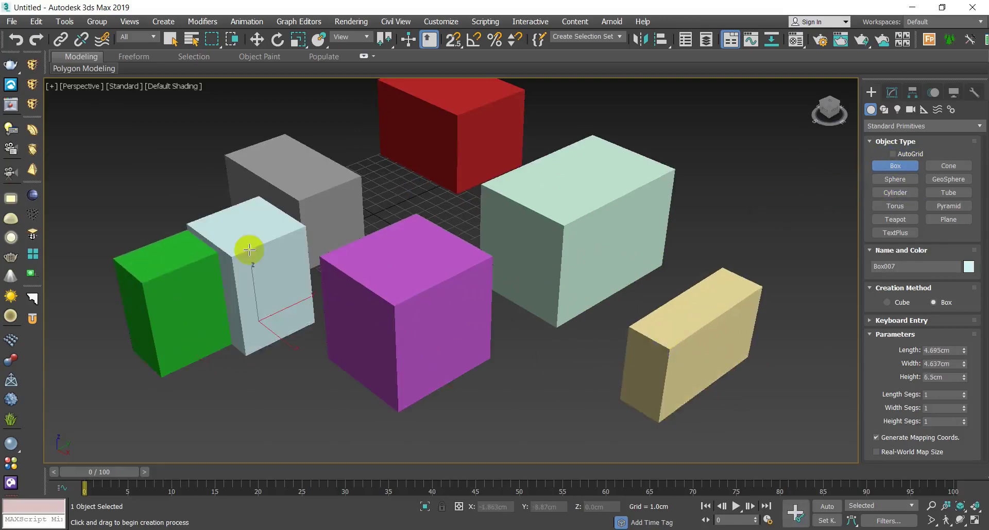
pyautogui.click(381, 211)
pyautogui.moveTo(381, 212); pyautogui.dragTo(281, 252)
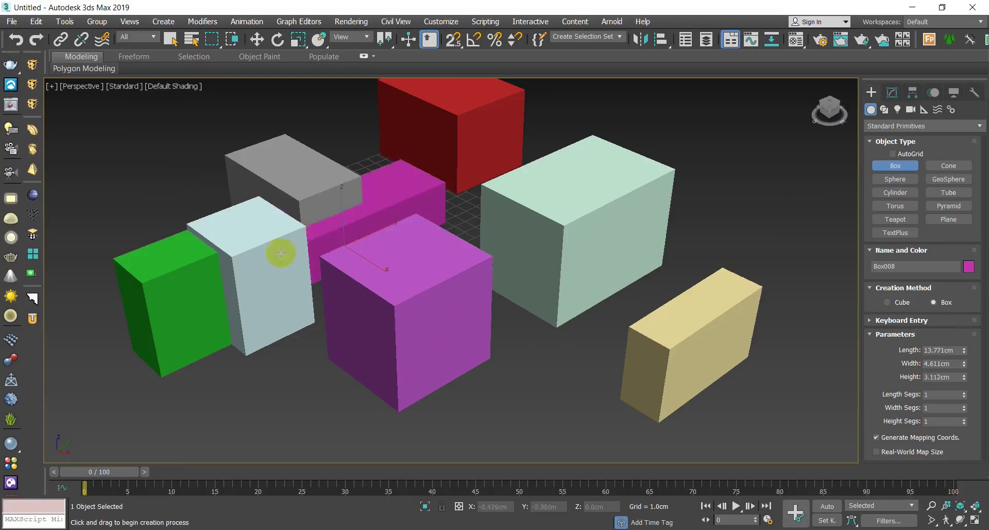
pyautogui.click(264, 187)
# Add a large purple cylinder (radius 11.83 cm, height 12.208 cm) right of the boxes.
pyautogui.scroll(-3, 482, 334)
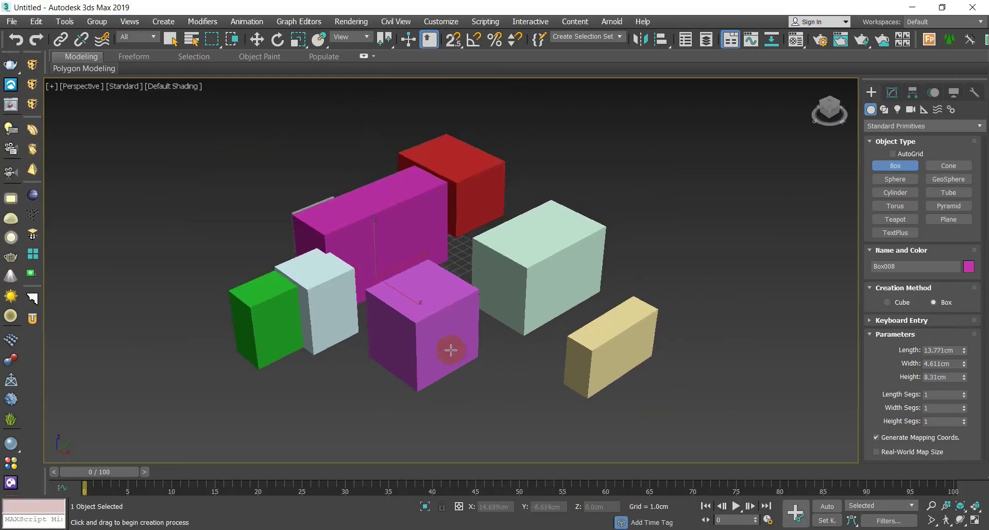
pyautogui.keyDown('alt'); pyautogui.moveTo(450, 348); pyautogui.dragTo(682, 328, button='middle'); pyautogui.keyUp('alt')
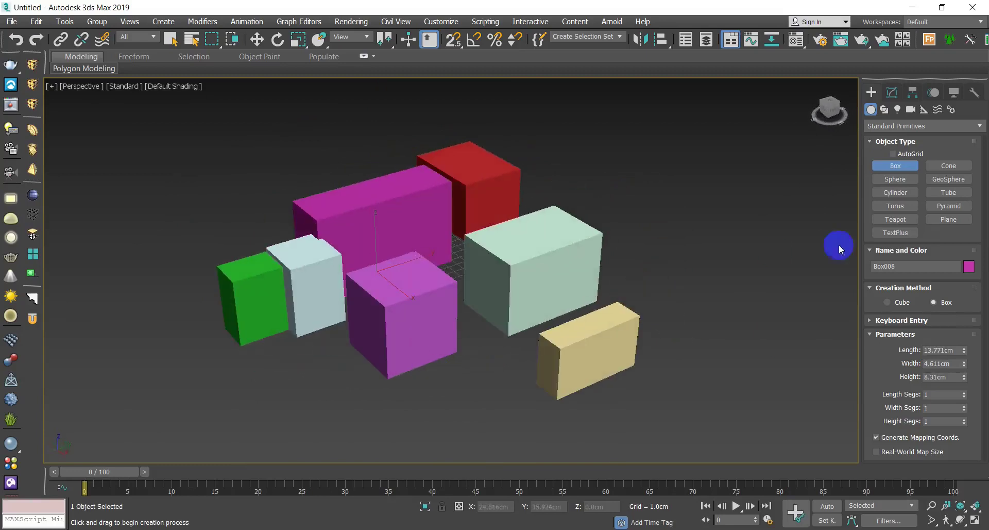
pyautogui.moveTo(725, 296); pyautogui.dragTo(654, 317, button='middle')
pyautogui.moveTo(666, 266); pyautogui.dragTo(632, 325)
pyautogui.scroll(-5, 409, 318)
pyautogui.moveTo(409, 318); pyautogui.dragTo(540, 283, button='middle')
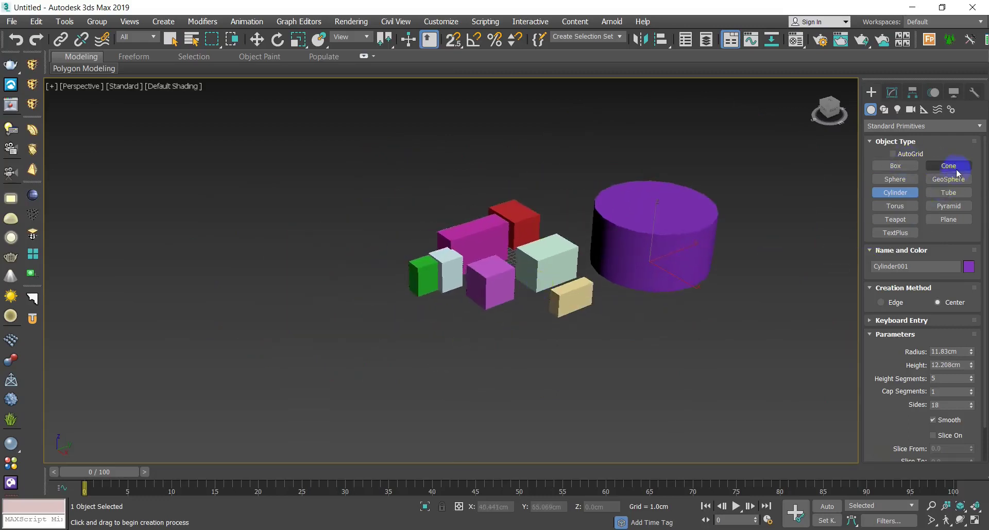
# Create an orange tube 18.158 cm tall left of the boxes.
pyautogui.click(949, 192)
pyautogui.moveTo(341, 297)
pyautogui.mouseDown()
pyautogui.moveTo(338, 315)
pyautogui.moveTo(331, 309)
pyautogui.mouseUp()
pyautogui.click(338, 274)
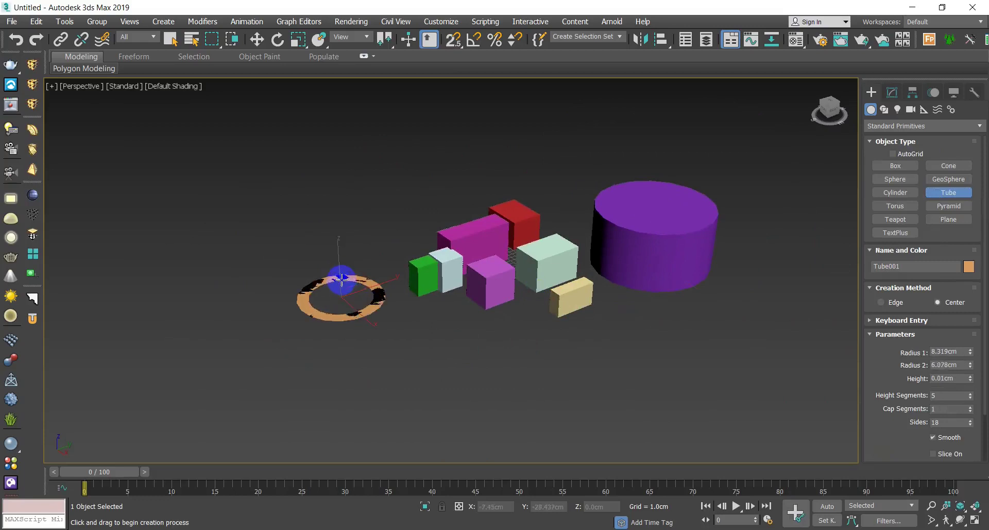
pyautogui.click(340, 283)
pyautogui.click(343, 185)
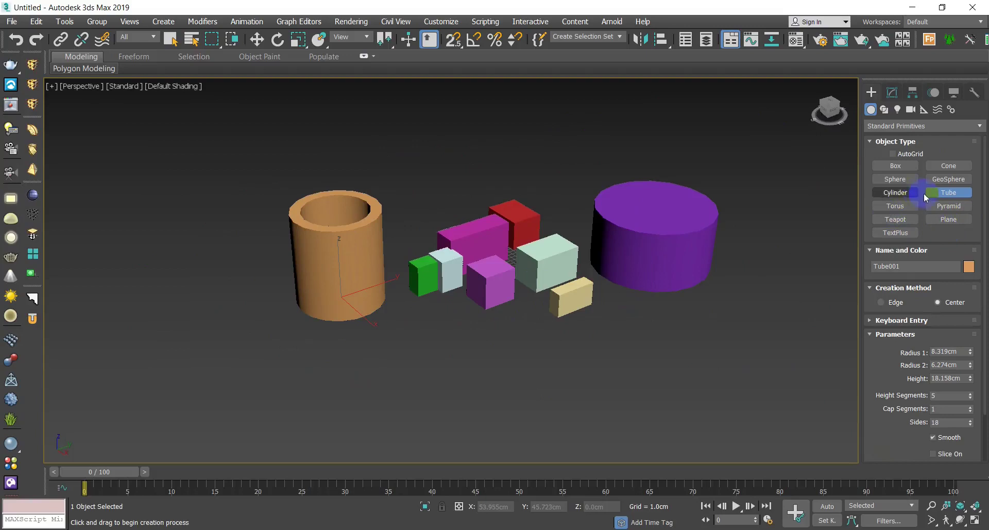
# Add a pale pink sphere of 10.868 cm radius right of the boxes.
pyautogui.click(896, 179)
pyautogui.click(661, 334)
pyautogui.moveTo(661, 334); pyautogui.dragTo(644, 386)
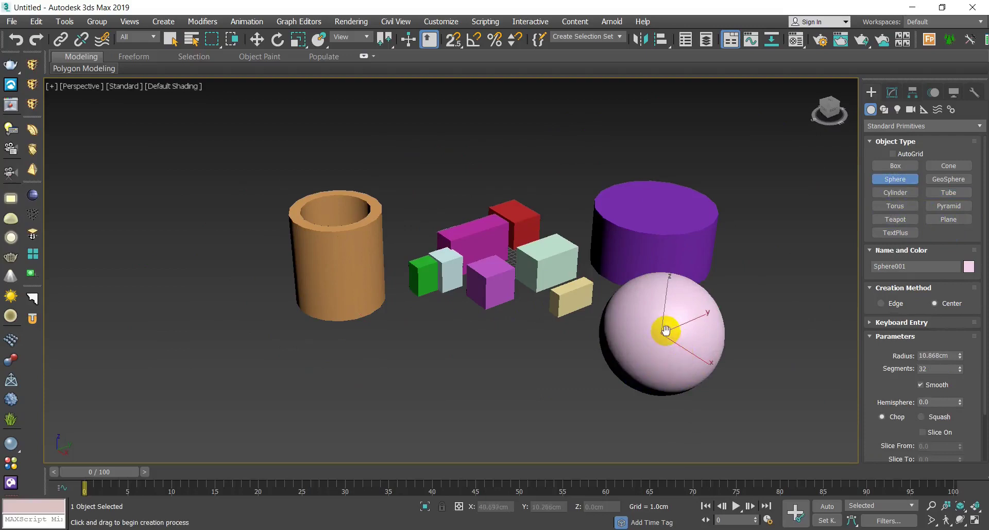
pyautogui.moveTo(666, 330); pyautogui.dragTo(701, 344, button='middle')
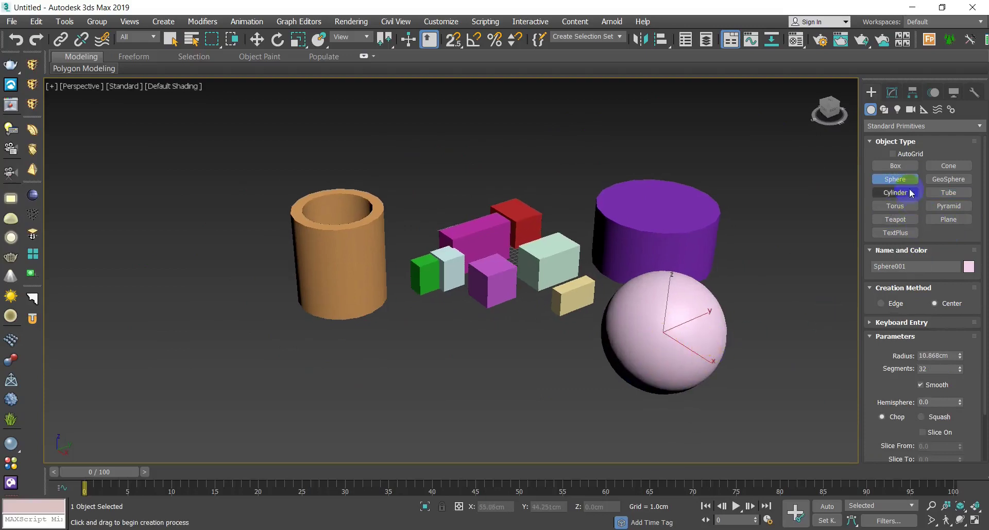
# Scatter six teapots (pale green, blue, small, green, yellow, purple) around the scene.
pyautogui.click(895, 219)
pyautogui.moveTo(386, 347); pyautogui.dragTo(386, 361)
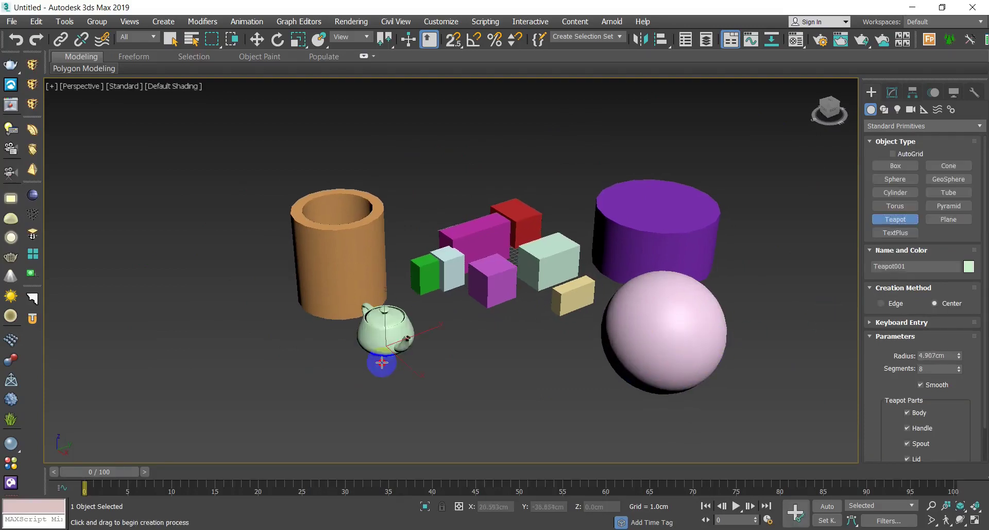
pyautogui.moveTo(452, 363); pyautogui.dragTo(453, 381)
pyautogui.moveTo(517, 354); pyautogui.dragTo(518, 365)
pyautogui.moveTo(426, 225); pyautogui.dragTo(427, 233)
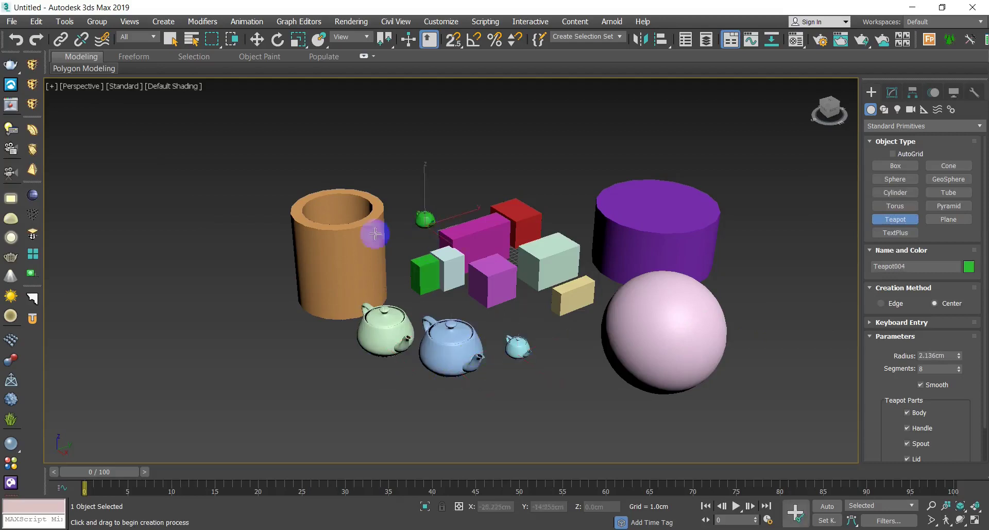
pyautogui.moveTo(254, 237); pyautogui.dragTo(256, 253)
pyautogui.moveTo(523, 170); pyautogui.dragTo(526, 183)
pyautogui.rightClick(566, 247)
pyautogui.moveTo(564, 248); pyautogui.dragTo(531, 250, button='middle')
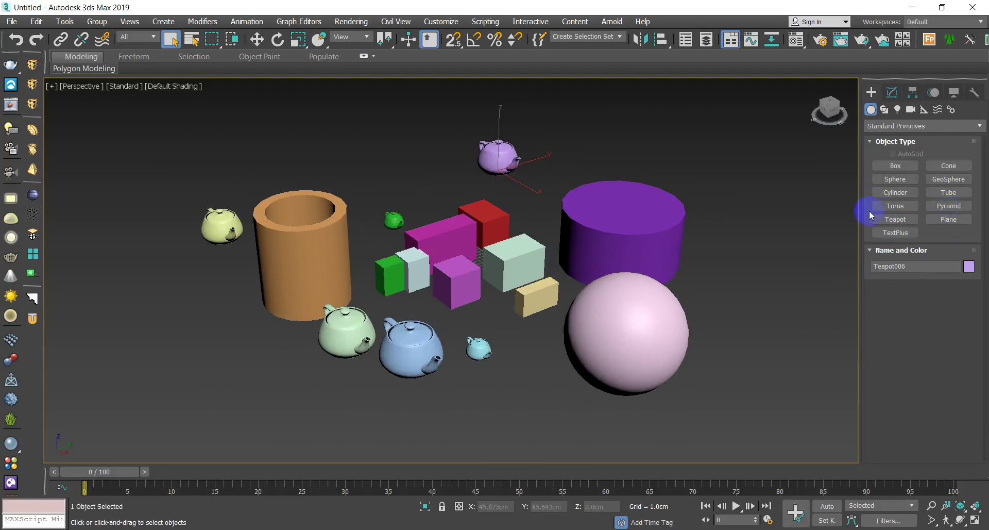
# Cycle through the Box, Cylinder and Sphere buttons, then switch to Photoshop.
pyautogui.click(888, 172)
pyautogui.click(917, 193)
pyautogui.click(915, 182)
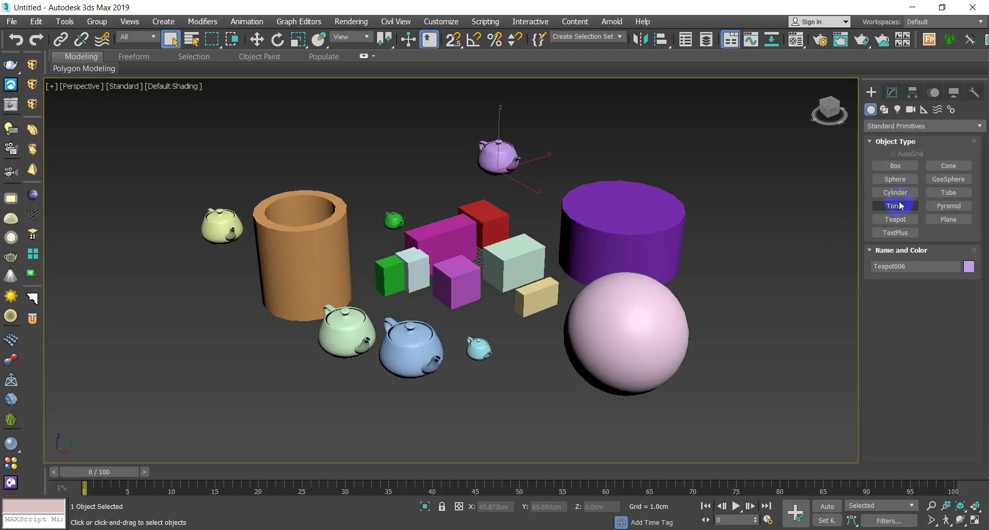
pyautogui.hotkey('alt', 'Tab')
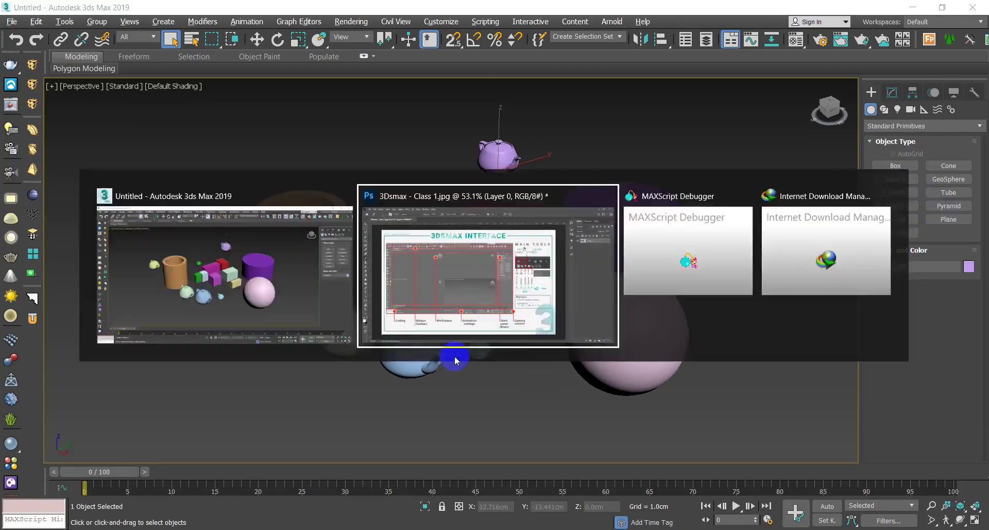
# Zoom into the Main Tools image and loop black brush strokes around 'ctrl + create'.
pyautogui.keyDown('alt'); pyautogui.scroll(5, 643, 165); pyautogui.keyUp('alt')
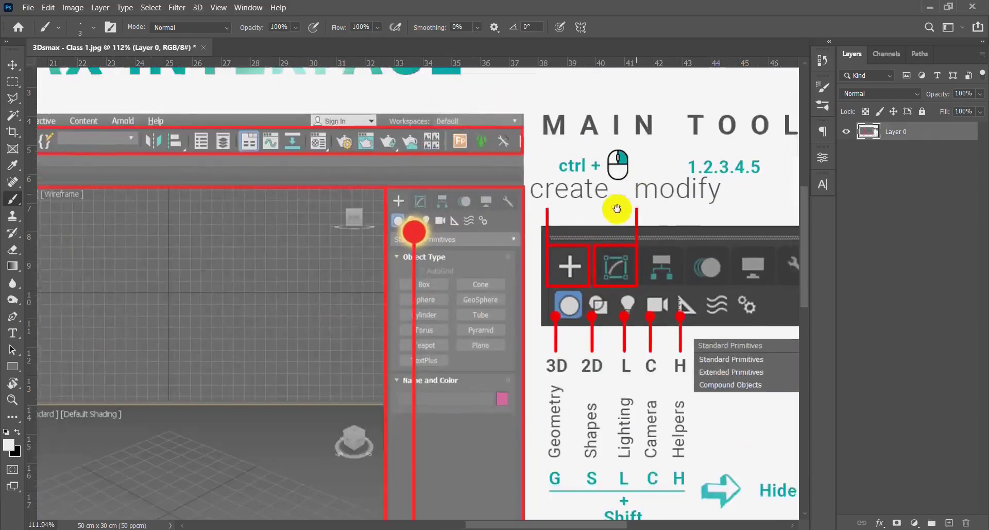
pyautogui.keyDown('alt'); pyautogui.scroll(3, 594, 218); pyautogui.keyUp('alt')
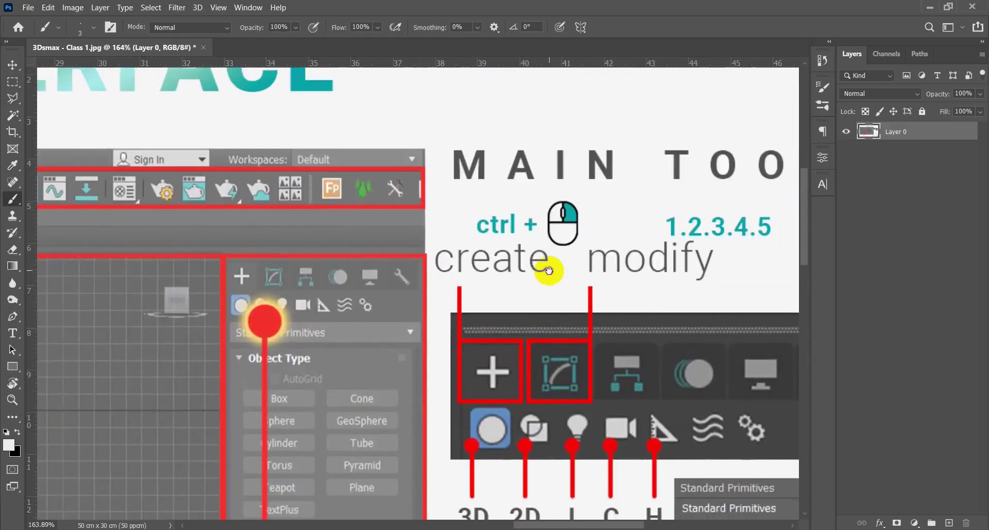
pyautogui.moveTo(446, 284)
pyautogui.mouseDown()
pyautogui.moveTo(570, 261)
pyautogui.moveTo(552, 188)
pyautogui.moveTo(443, 281)
pyautogui.moveTo(543, 158)
pyautogui.moveTo(580, 289)
pyautogui.moveTo(425, 278)
pyautogui.moveTo(392, 260)
pyautogui.moveTo(555, 290)
pyautogui.mouseUp()
pyautogui.press('x')
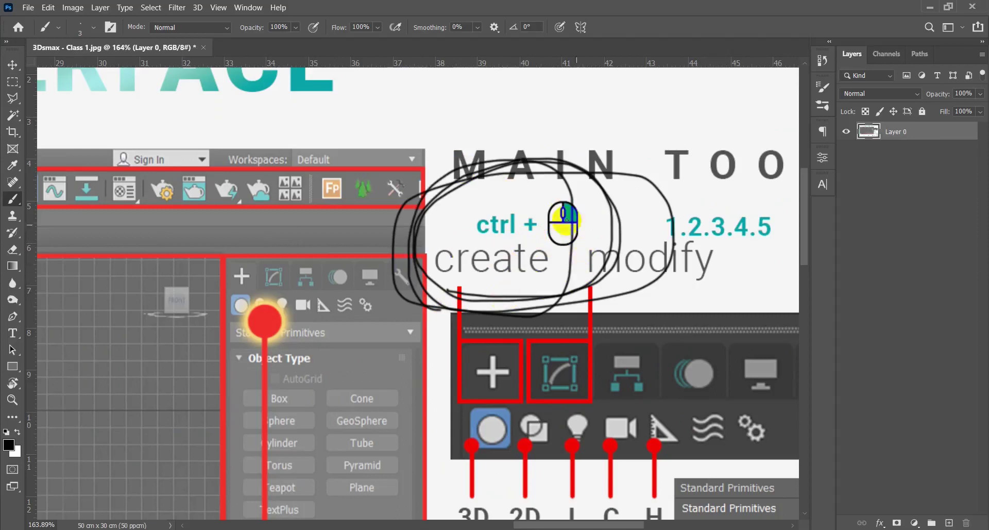
pyautogui.moveTo(480, 240)
pyautogui.mouseDown()
pyautogui.moveTo(536, 242)
pyautogui.moveTo(464, 241)
pyautogui.moveTo(539, 241)
pyautogui.moveTo(588, 223)
pyautogui.moveTo(482, 215)
pyautogui.moveTo(524, 258)
pyautogui.moveTo(547, 185)
pyautogui.moveTo(586, 254)
pyautogui.moveTo(586, 194)
pyautogui.mouseUp()
# Add a new pink box by dragging out its base and setting its height.
pyautogui.hotkey('alt', 'Tab')
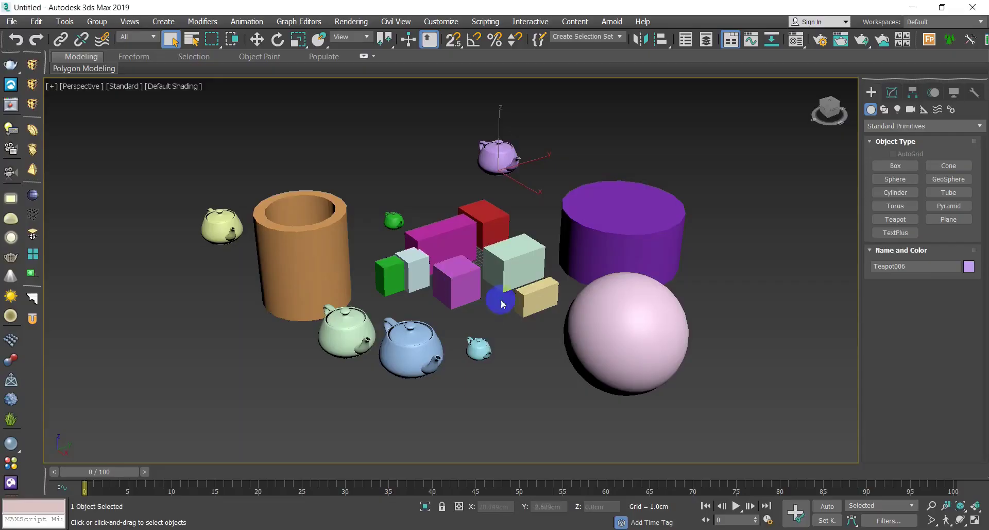
pyautogui.rightClick(529, 358)
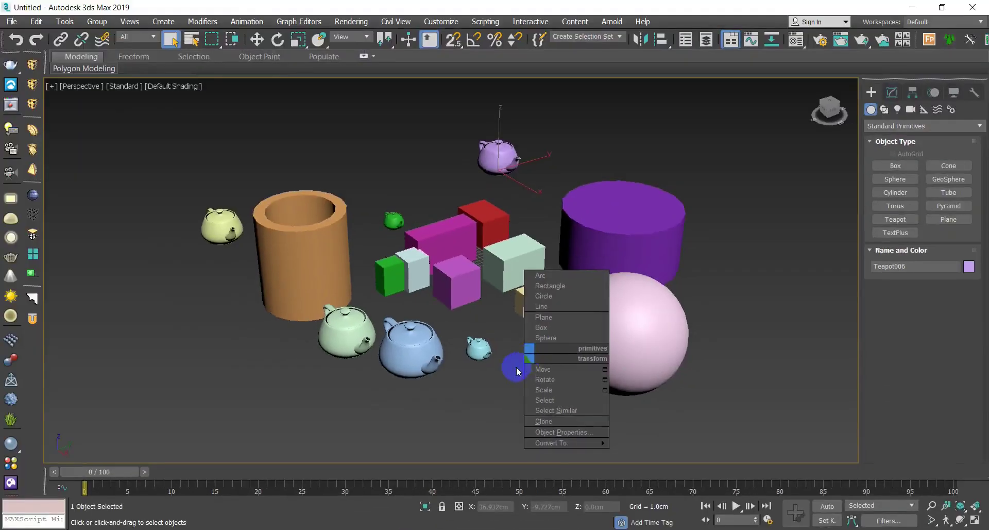
pyautogui.click(399, 321)
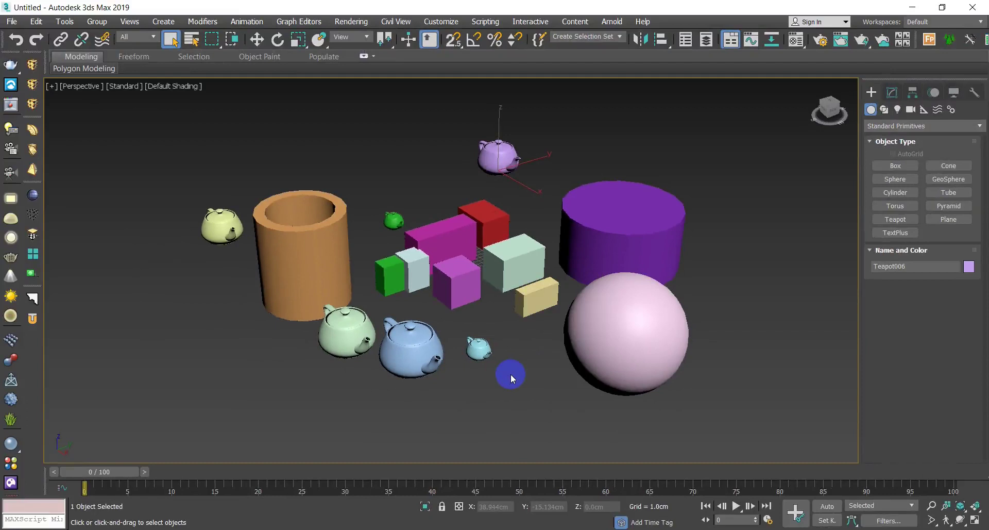
pyautogui.rightClick(511, 373)
pyautogui.click(547, 347)
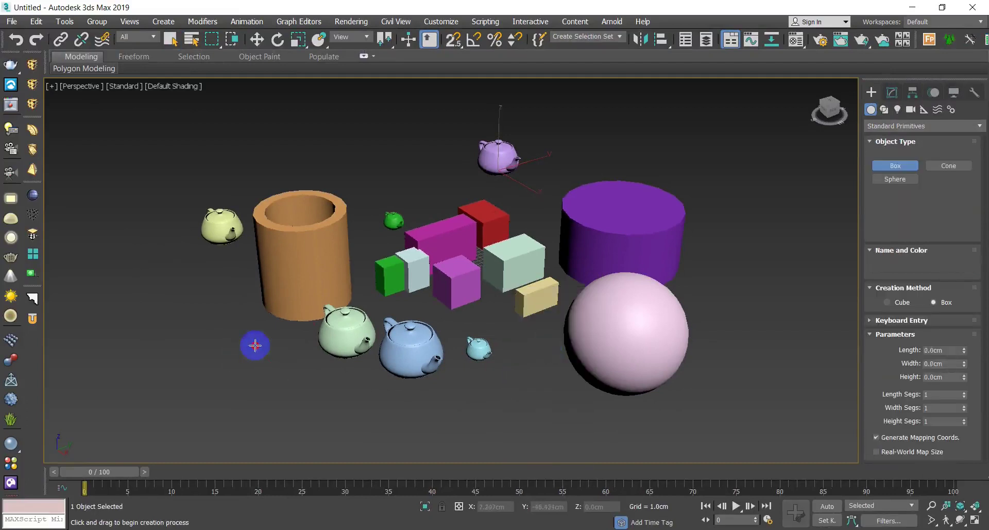
pyautogui.moveTo(255, 345); pyautogui.dragTo(221, 424)
pyautogui.click(221, 335)
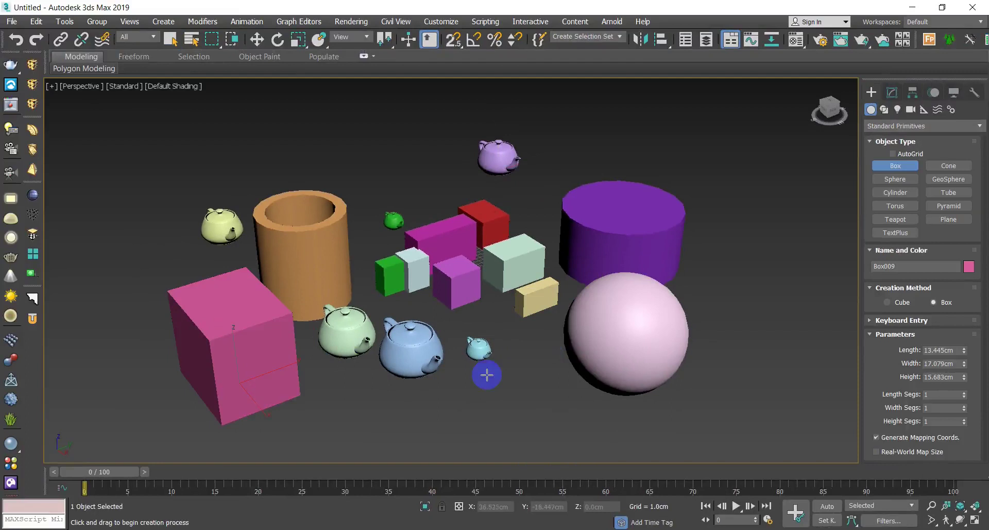
# Draw three small circle splines right of the sphere and a rectangle spline in front of it.
pyautogui.rightClick(521, 385)
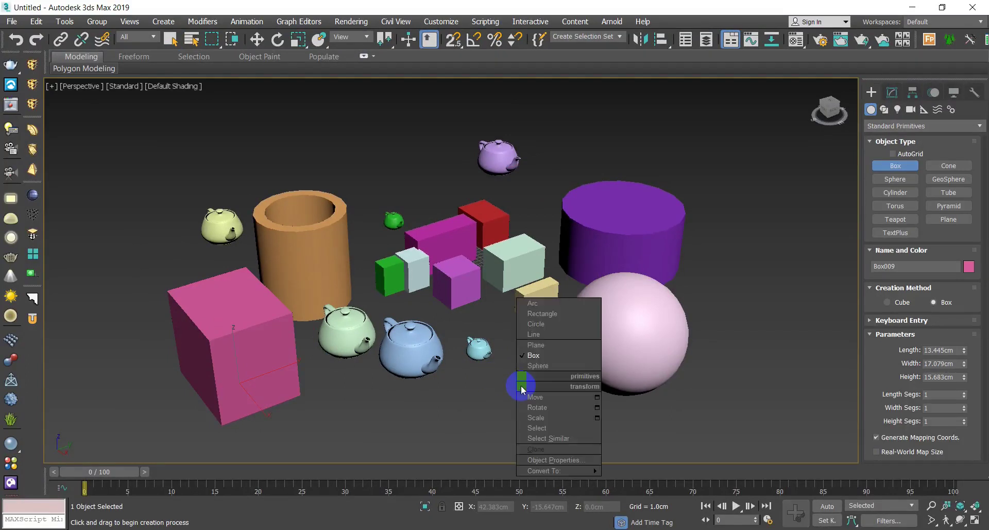
pyautogui.click(533, 324)
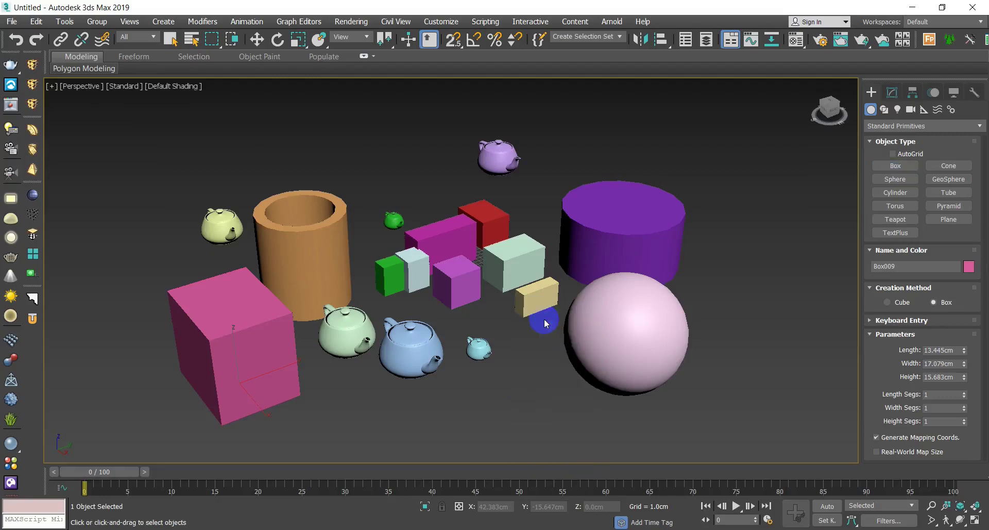
pyautogui.moveTo(755, 310); pyautogui.dragTo(762, 331)
pyautogui.moveTo(729, 253); pyautogui.dragTo(727, 270)
pyautogui.moveTo(704, 186); pyautogui.dragTo(703, 198)
pyautogui.rightClick(706, 311)
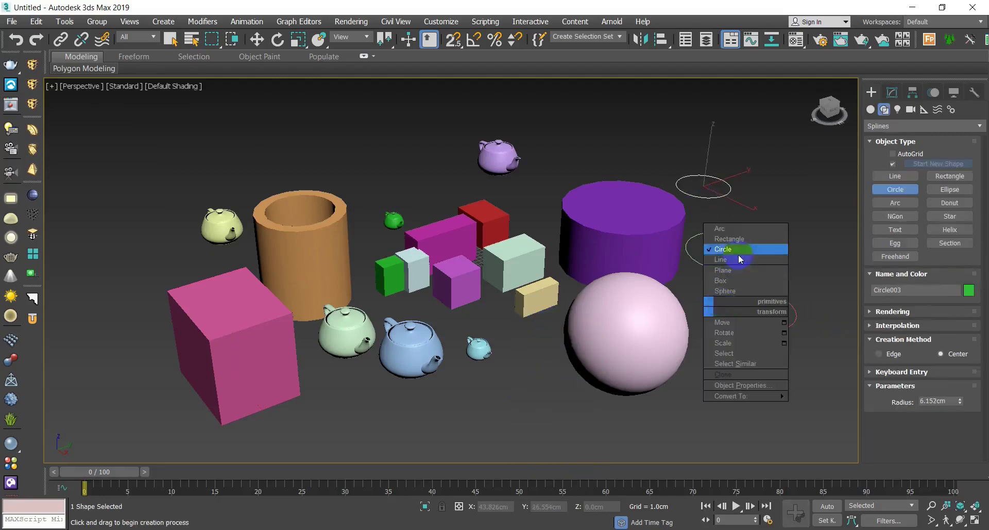
pyautogui.click(720, 250)
pyautogui.moveTo(449, 401); pyautogui.dragTo(507, 276)
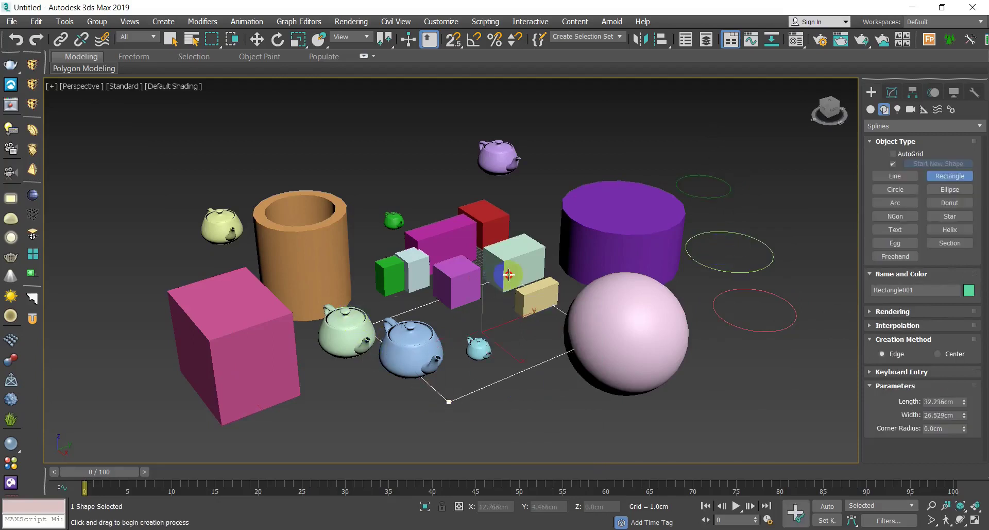
# Add a small teal torus below the sphere and reframe the view.
pyautogui.click(871, 109)
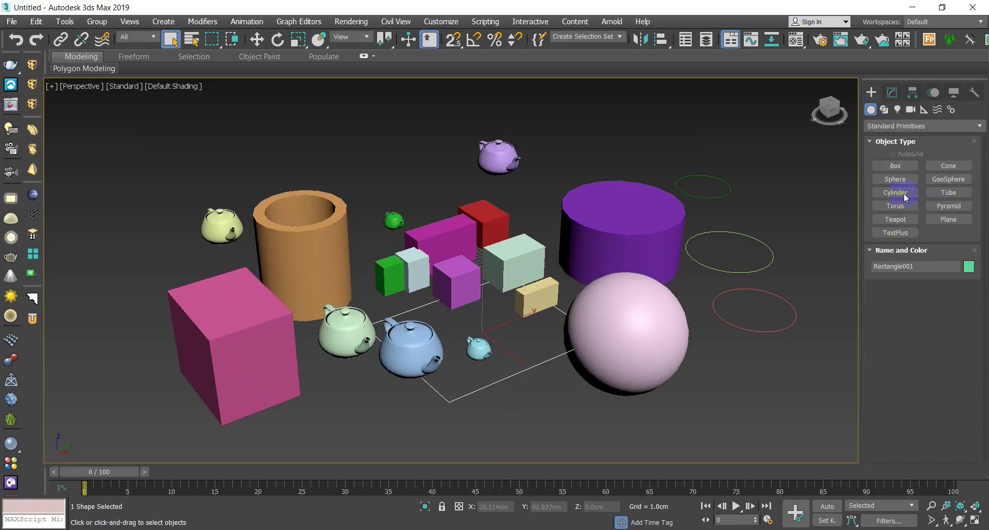
pyautogui.click(896, 206)
pyautogui.moveTo(711, 404); pyautogui.dragTo(712, 400)
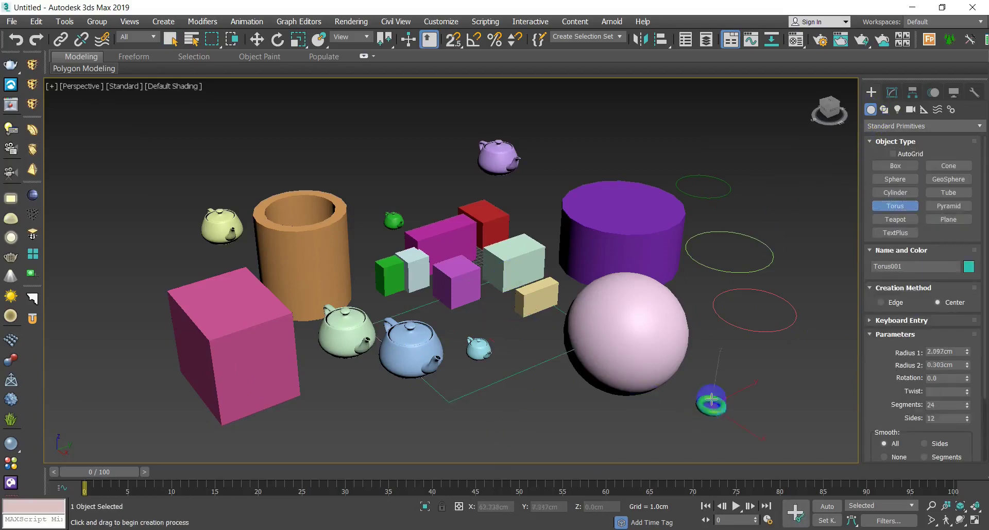
pyautogui.rightClick(709, 410)
pyautogui.scroll(-3, 521, 363)
pyautogui.scroll(3, 518, 365)
pyautogui.moveTo(457, 396); pyautogui.dragTo(431, 324, button='middle')
pyautogui.rightClick(496, 356)
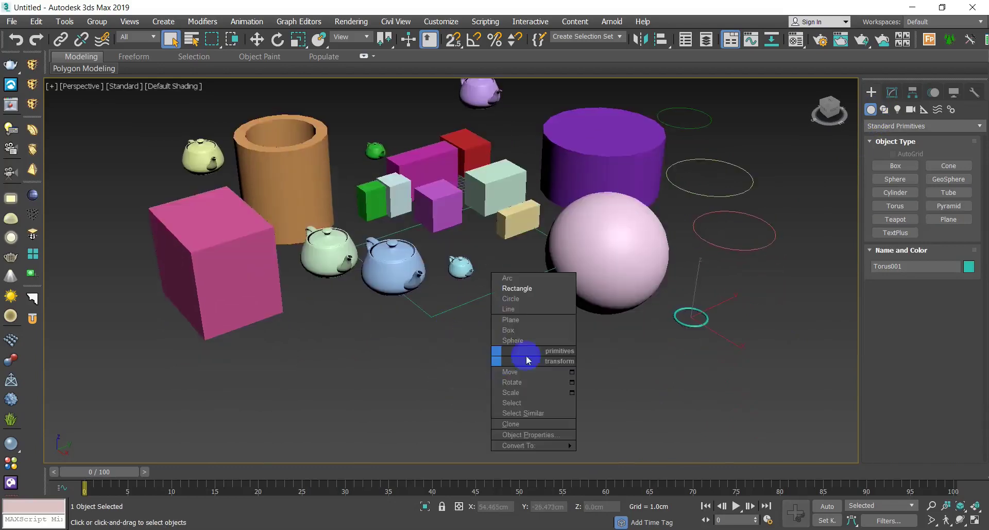
# Create Torus002 in front of the scene with radius 1 7.615cm and radius 2 1.403cm, then deselect it.
pyautogui.click(544, 330)
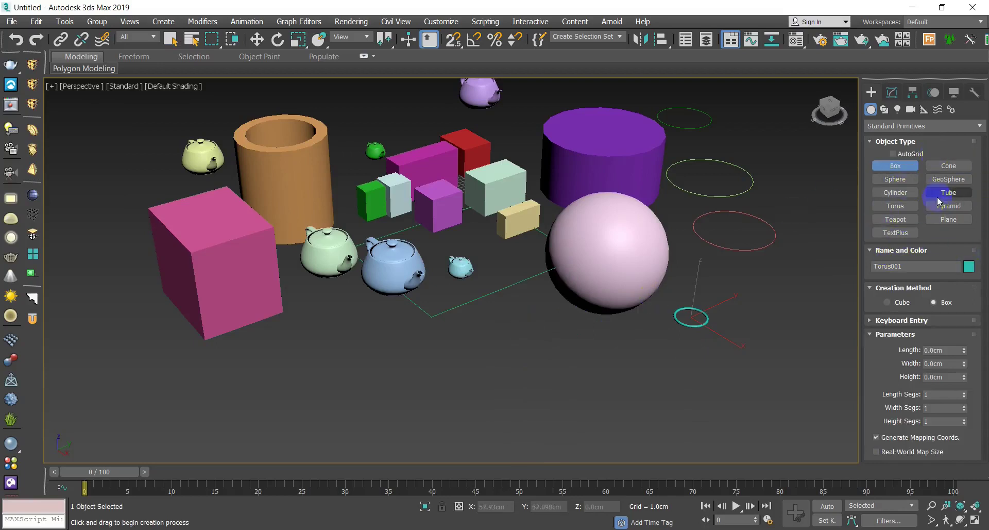
pyautogui.click(903, 207)
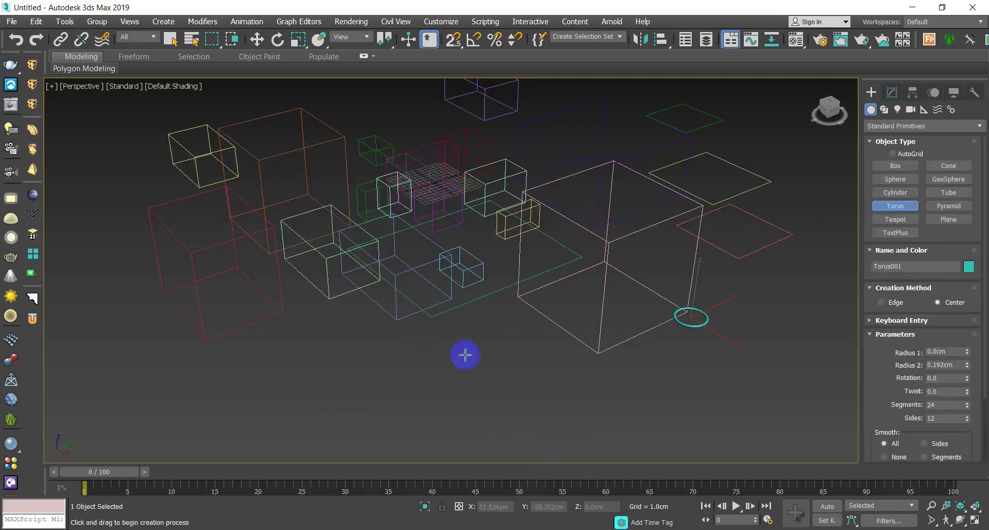
pyautogui.moveTo(588, 344); pyautogui.dragTo(555, 345, button='middle')
pyautogui.scroll(-2, 555, 344)
pyautogui.moveTo(464, 360); pyautogui.dragTo(464, 378)
pyautogui.click(466, 376)
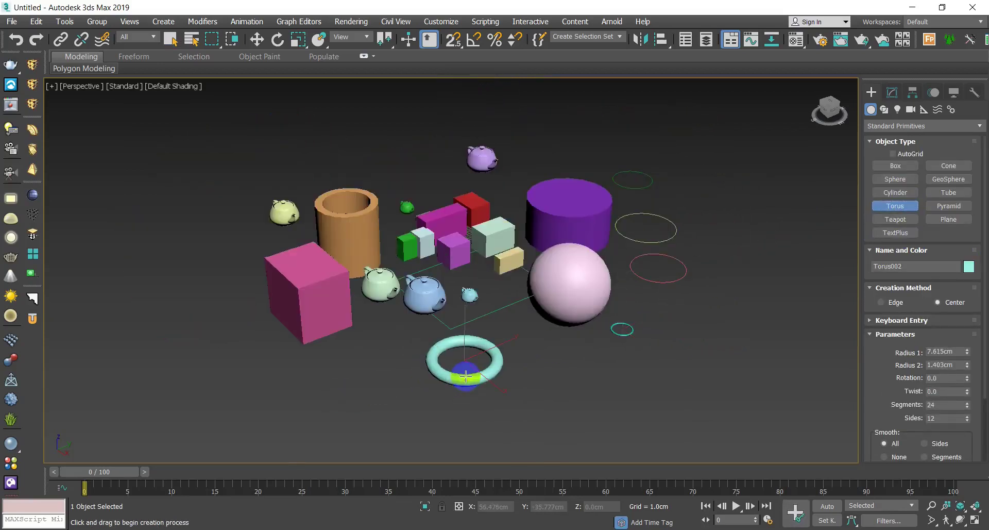
pyautogui.rightClick(473, 400)
pyautogui.moveTo(550, 376); pyautogui.dragTo(506, 385, button='middle')
pyautogui.click(539, 397)
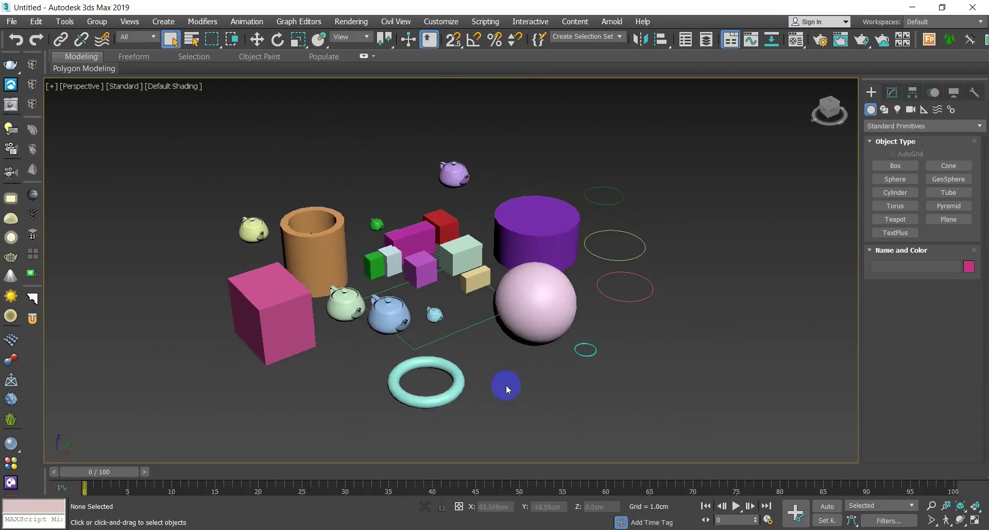
# Move Sphere001 up and down on Z, leaving it at X 40.846cm, Y 8.91cm, Z 0.0cm.
pyautogui.scroll(3, 507, 384)
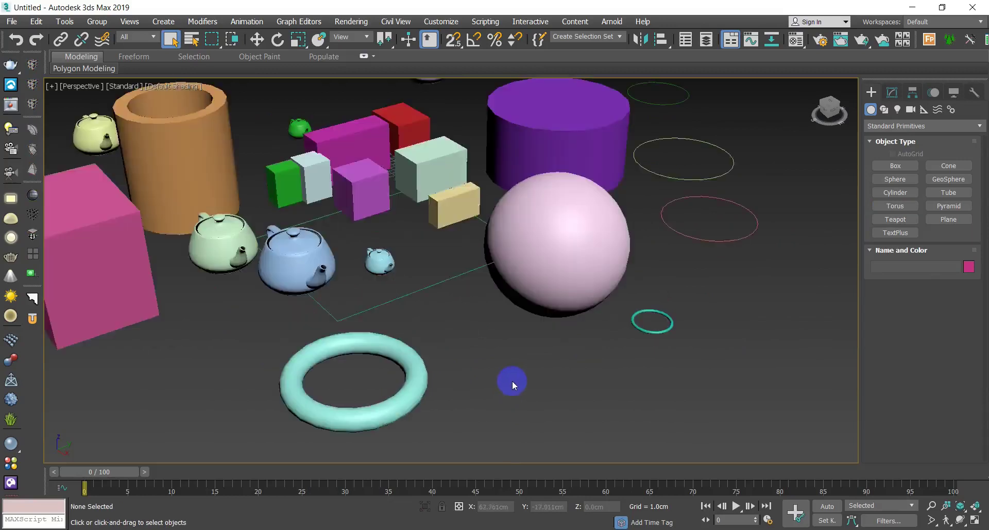
pyautogui.scroll(-3, 515, 386)
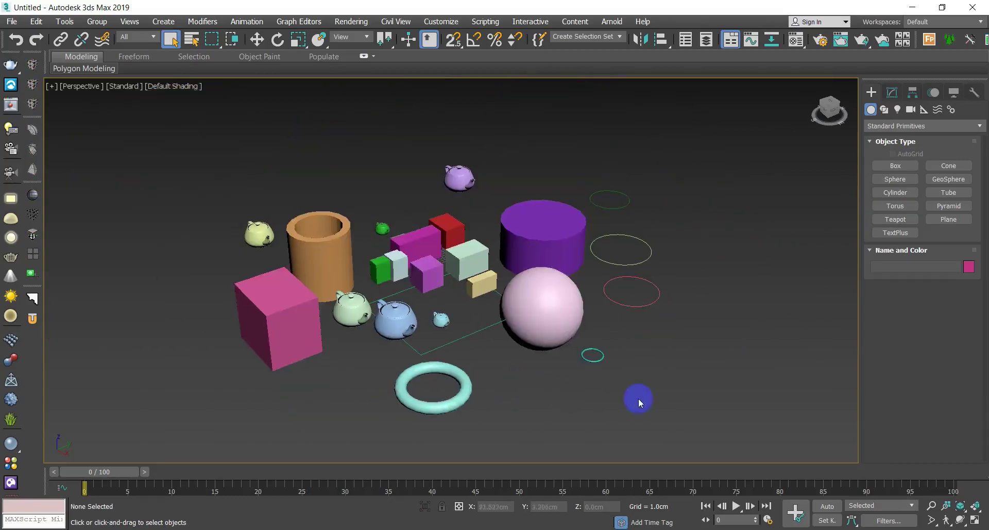
pyautogui.click(568, 316)
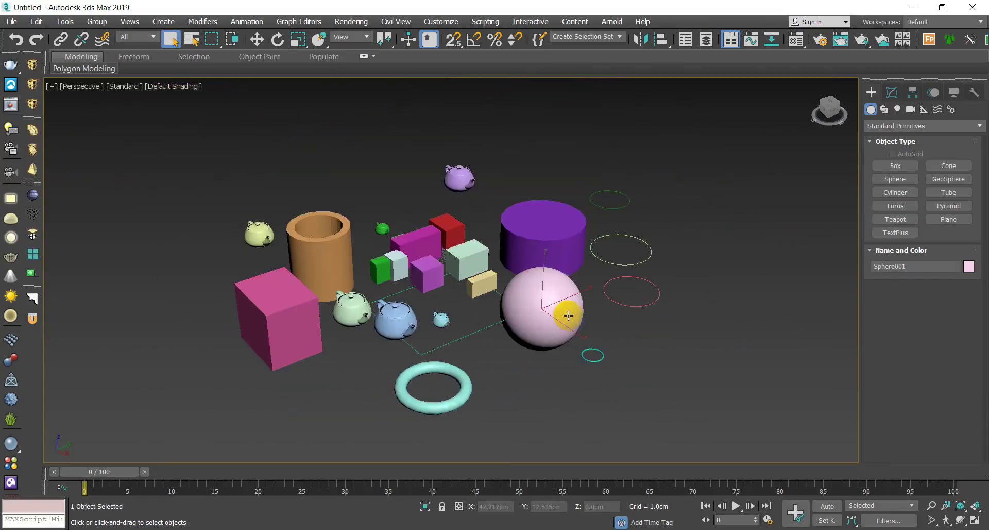
pyautogui.click(557, 315)
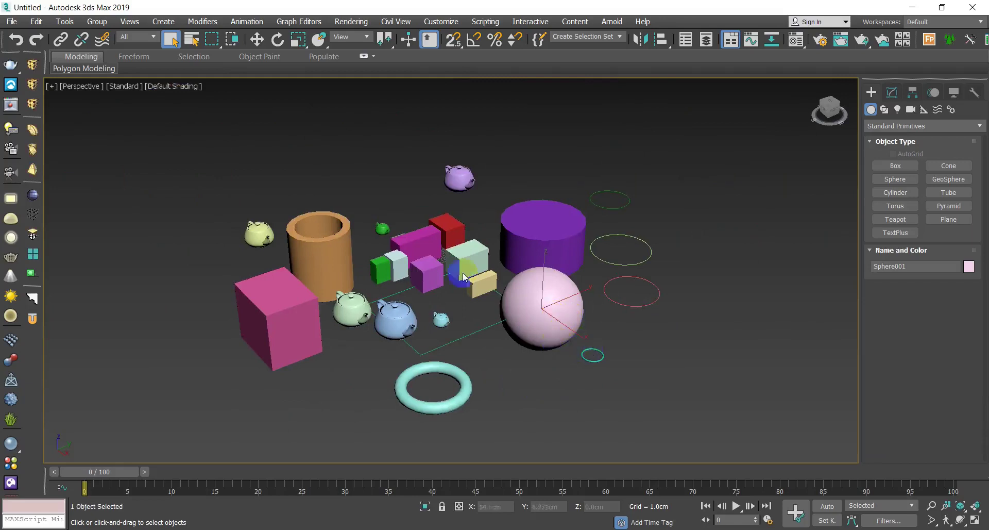
pyautogui.click(256, 40)
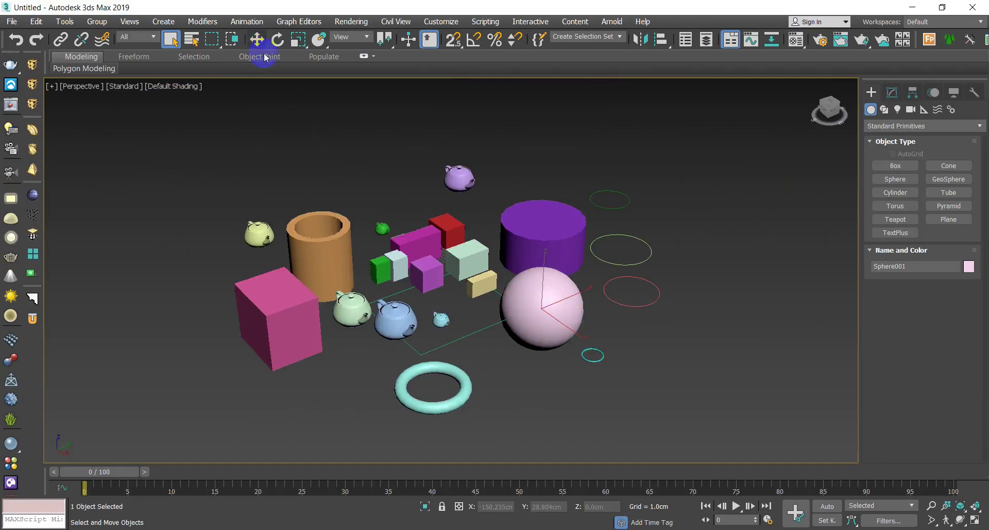
pyautogui.moveTo(546, 283); pyautogui.dragTo(544, 219)
pyautogui.moveTo(547, 260); pyautogui.dragTo(536, 295)
pyautogui.moveTo(516, 353)
pyautogui.keyDown('alt'); pyautogui.mouseDown(button='middle')
pyautogui.moveTo(529, 374)
pyautogui.moveTo(498, 379)
pyautogui.moveTo(554, 380)
pyautogui.moveTo(563, 331)
pyautogui.mouseUp(button='middle'); pyautogui.keyUp('alt')
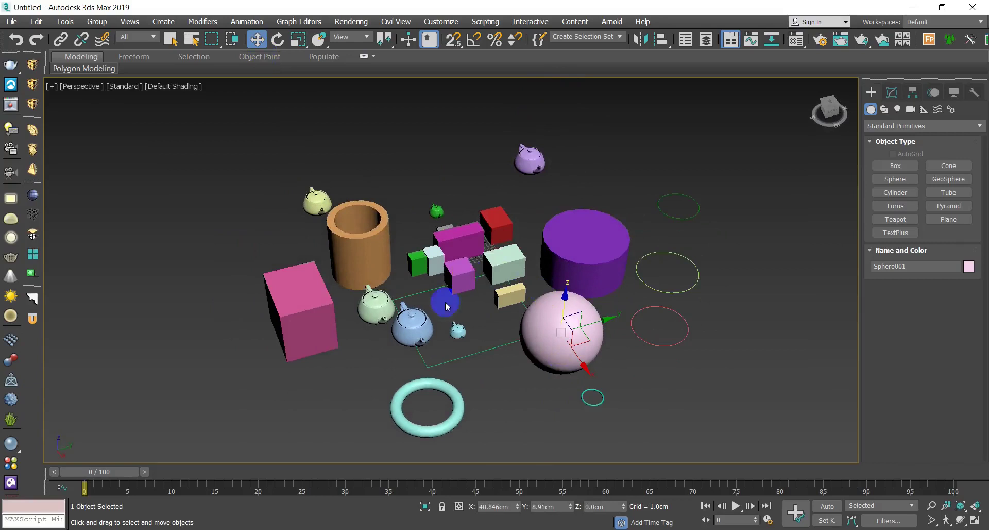
pyautogui.moveTo(443, 303)
pyautogui.keyDown('alt'); pyautogui.mouseDown(button='middle')
pyautogui.moveTo(515, 380)
pyautogui.moveTo(492, 299)
pyautogui.moveTo(524, 352)
pyautogui.mouseUp(button='middle'); pyautogui.keyUp('alt')
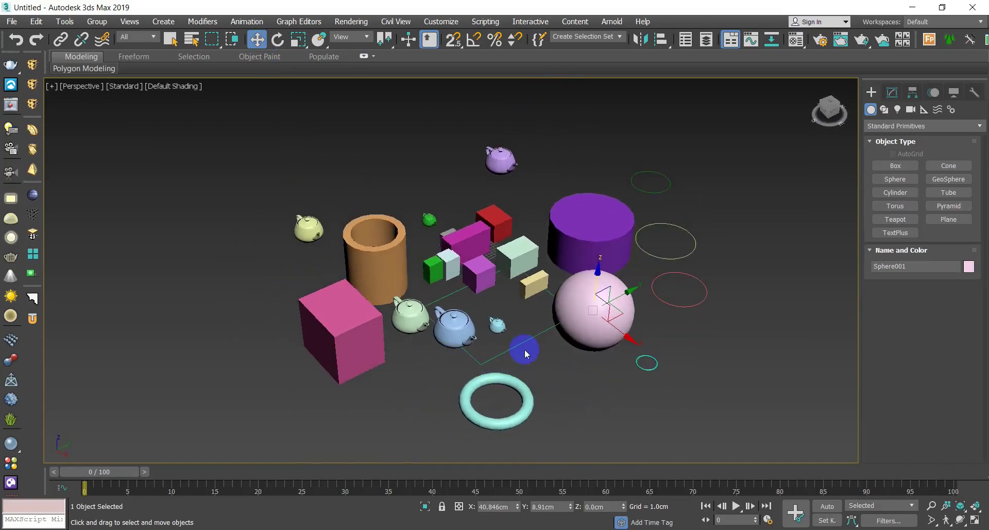
pyautogui.keyDown('ctrl'); pyautogui.click(554, 258); pyautogui.keyUp('ctrl')
pyautogui.keyDown('ctrl'); pyautogui.click(527, 258); pyautogui.keyUp('ctrl')
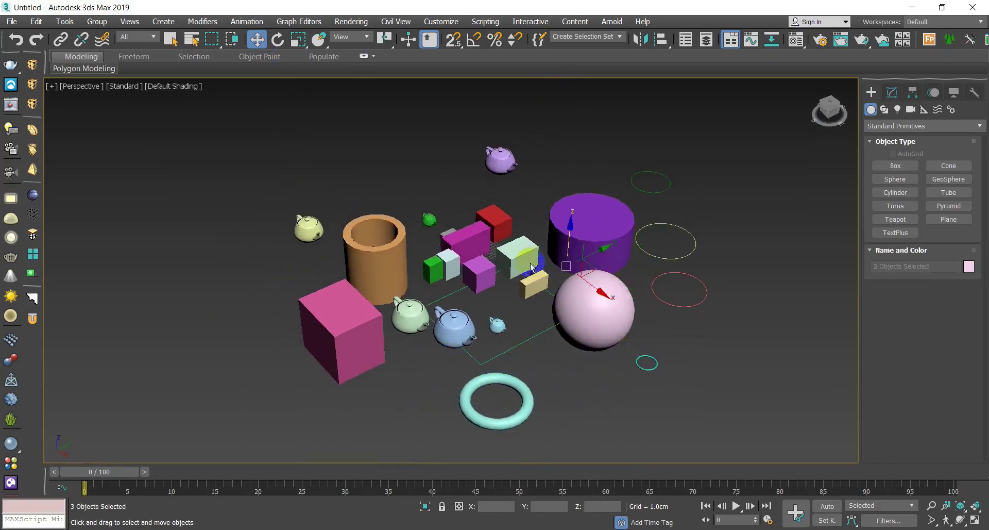
pyautogui.keyDown('ctrl'); pyautogui.click(536, 281); pyautogui.keyUp('ctrl')
pyautogui.moveTo(590, 260)
pyautogui.mouseDown()
pyautogui.moveTo(436, 330)
pyautogui.moveTo(726, 190)
pyautogui.moveTo(158, 416)
pyautogui.moveTo(712, 198)
pyautogui.moveTo(547, 271)
pyautogui.moveTo(575, 261)
pyautogui.mouseUp()
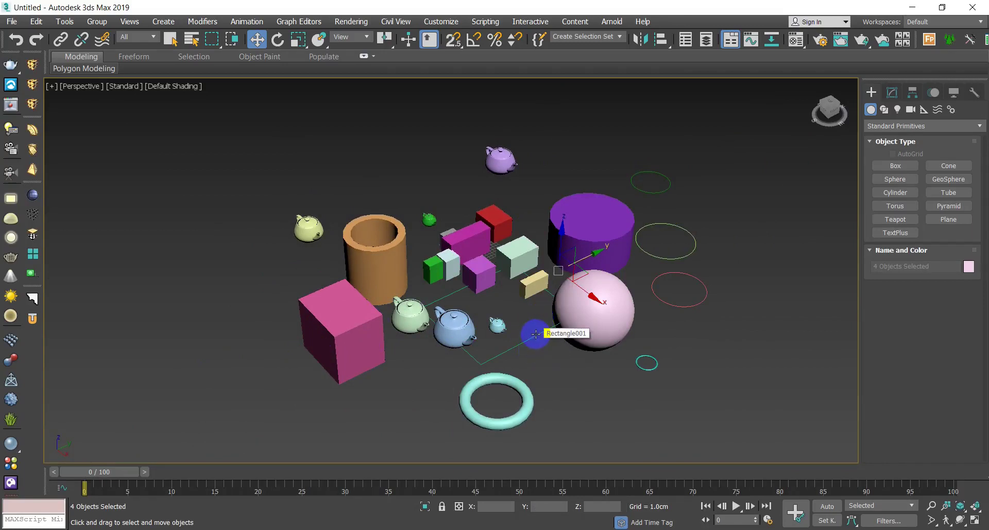
pyautogui.keyDown('ctrl'); pyautogui.click(533, 287); pyautogui.keyUp('ctrl')
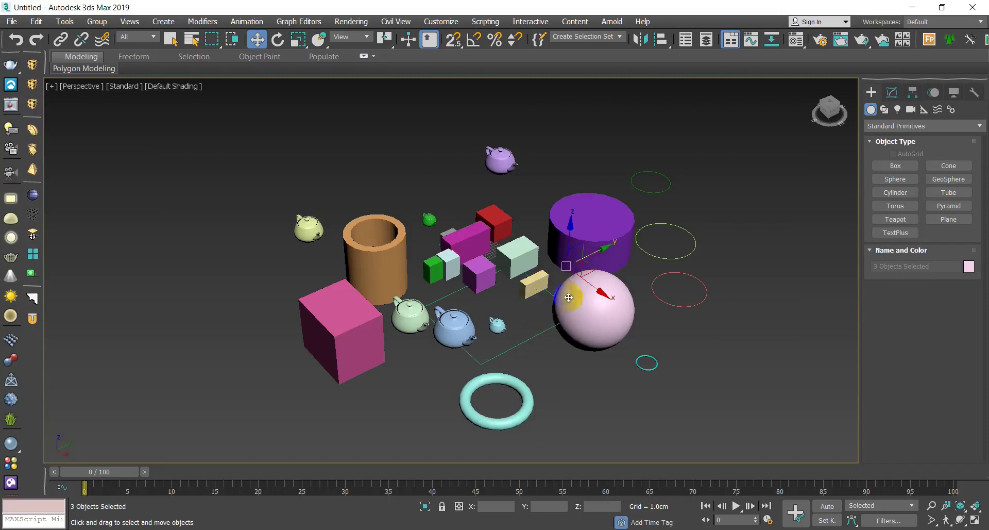
pyautogui.moveTo(590, 257); pyautogui.dragTo(254, 396)
pyautogui.hotkey('ctrl', 'z')
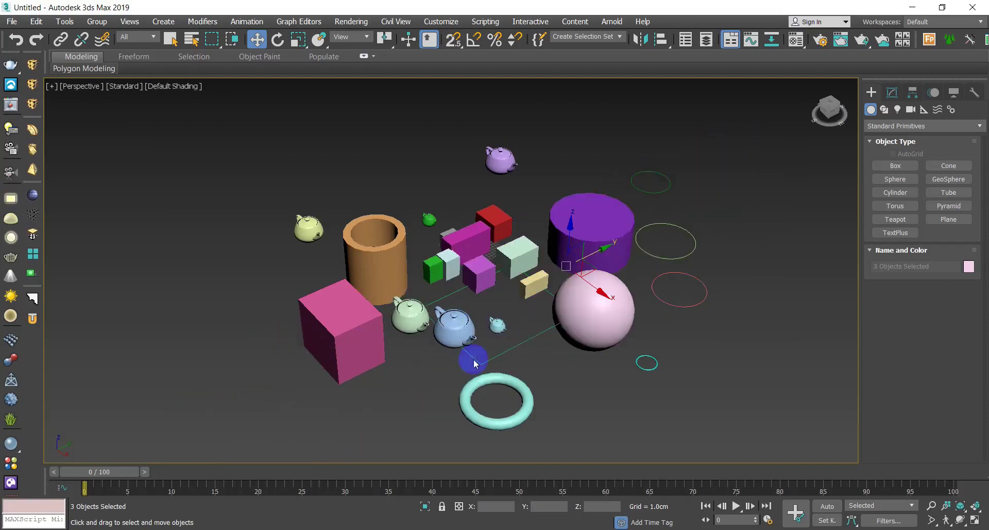
pyautogui.keyDown('alt'); pyautogui.moveTo(554, 337); pyautogui.dragTo(549, 363, button='middle'); pyautogui.keyUp('alt')
pyautogui.click(577, 407)
pyautogui.moveTo(577, 407); pyautogui.dragTo(573, 424, button='middle')
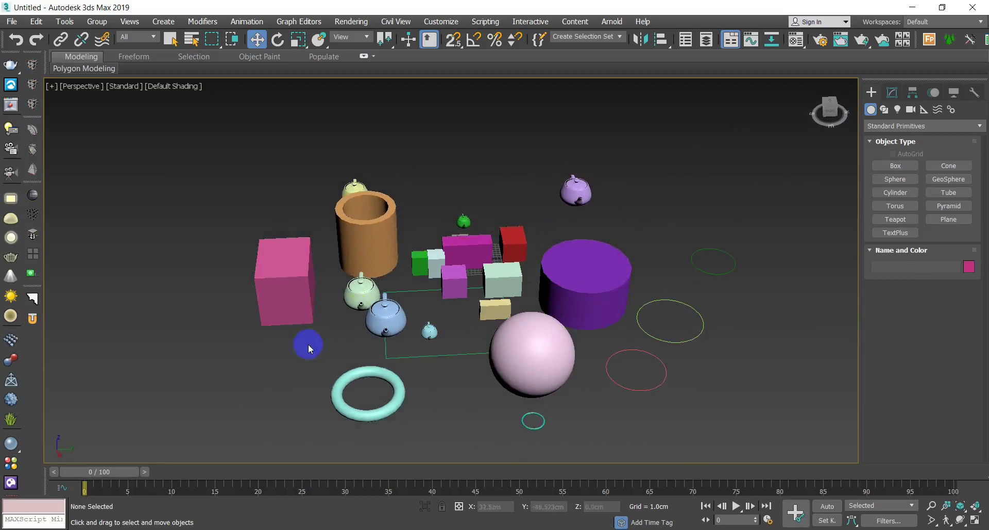
pyautogui.moveTo(468, 356); pyautogui.dragTo(441, 371, button='middle')
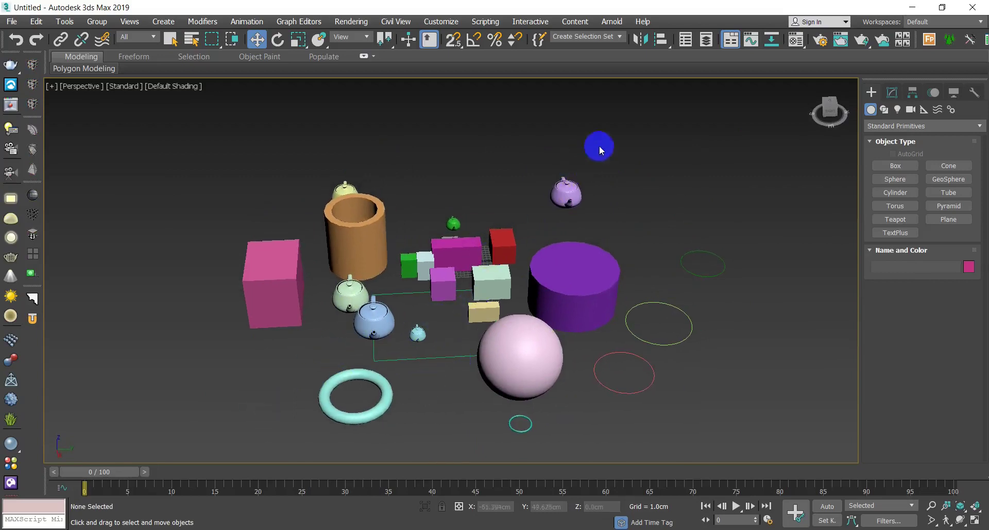
pyautogui.moveTo(599, 146); pyautogui.dragTo(261, 407)
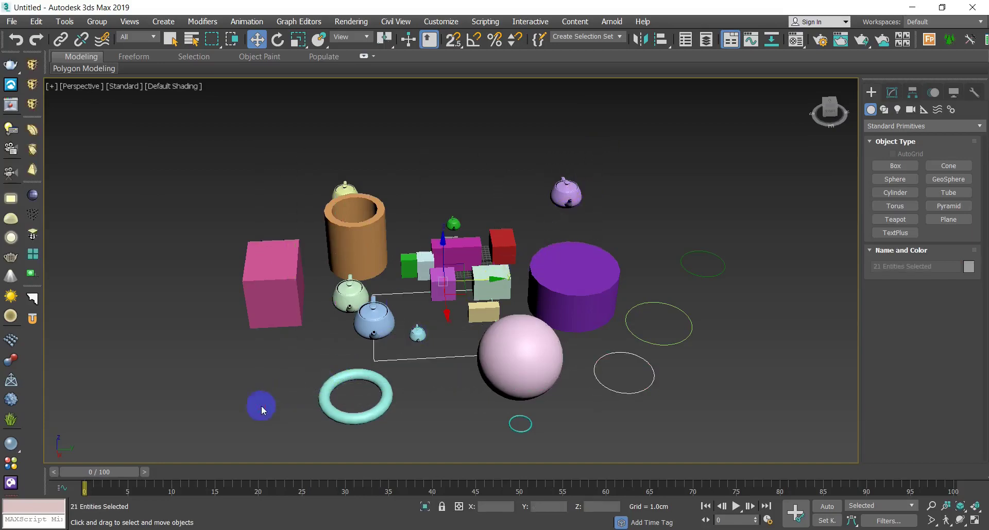
pyautogui.moveTo(446, 260); pyautogui.dragTo(444, 200)
pyautogui.hotkey('ctrl', 'z')
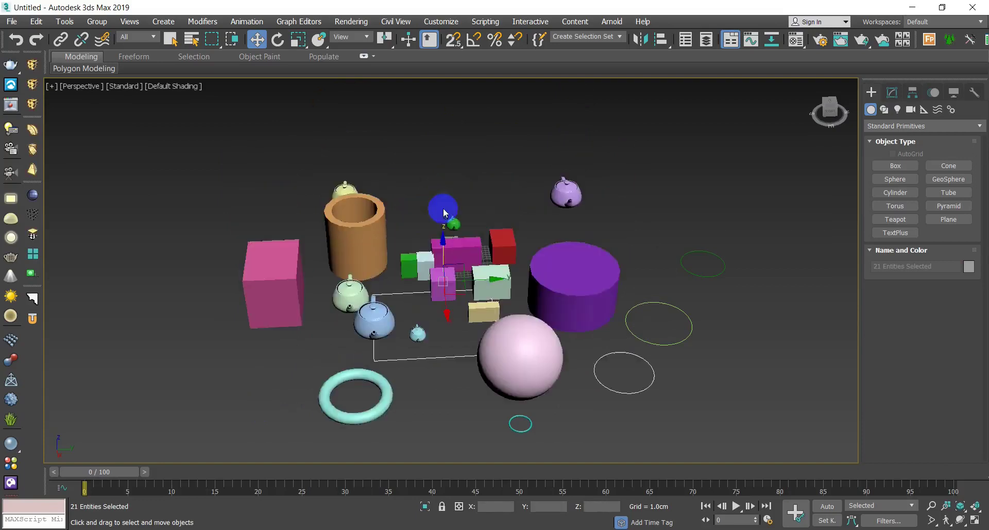
pyautogui.keyDown('alt'); pyautogui.moveTo(446, 213); pyautogui.dragTo(470, 260, button='middle'); pyautogui.keyUp('alt')
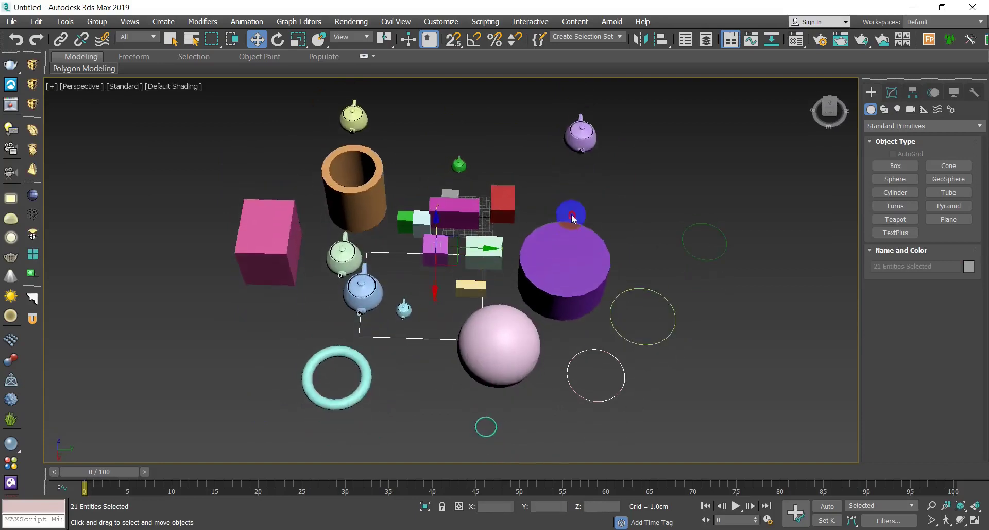
pyautogui.click(589, 214)
pyautogui.keyDown('alt'); pyautogui.moveTo(589, 214); pyautogui.dragTo(612, 210, button='middle'); pyautogui.keyUp('alt')
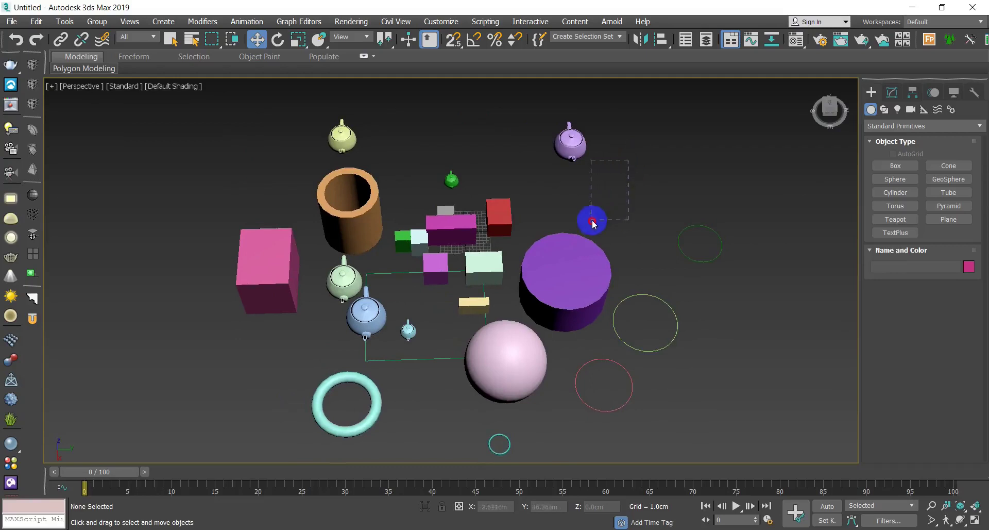
pyautogui.moveTo(580, 235); pyautogui.dragTo(390, 370)
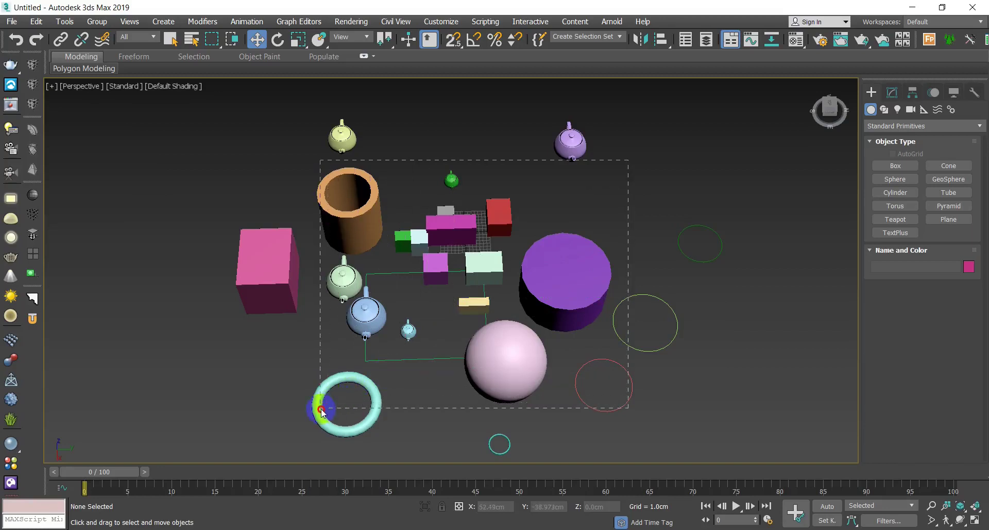
pyautogui.moveTo(337, 399); pyautogui.dragTo(537, 203)
pyautogui.moveTo(595, 193); pyautogui.dragTo(356, 403)
pyautogui.moveTo(344, 442); pyautogui.dragTo(547, 218)
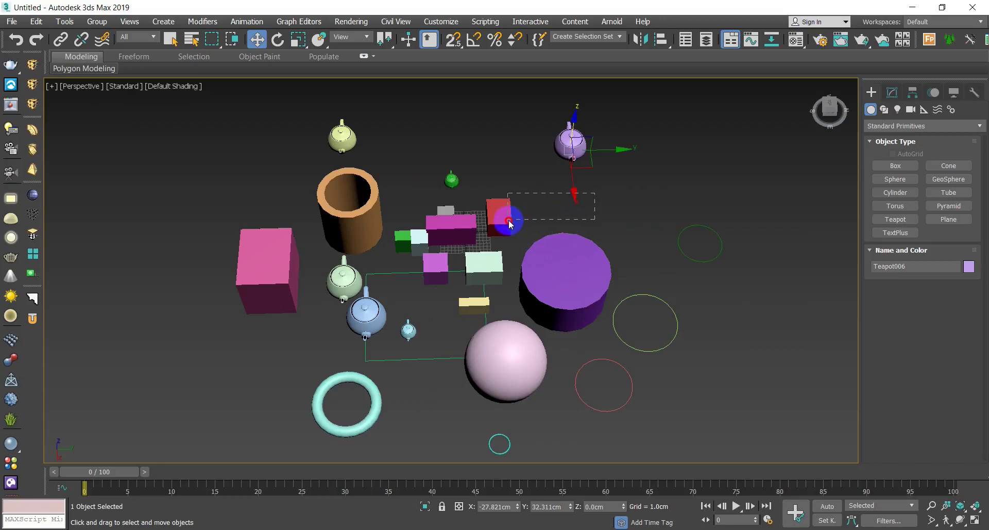
pyautogui.moveTo(509, 223); pyautogui.dragTo(508, 224)
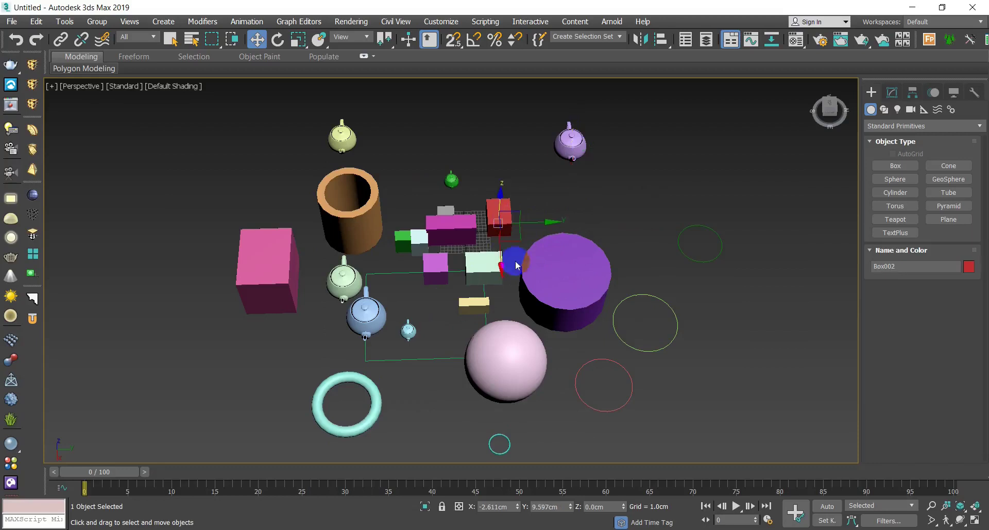
pyautogui.click(579, 204)
pyautogui.moveTo(573, 194); pyautogui.dragTo(540, 219)
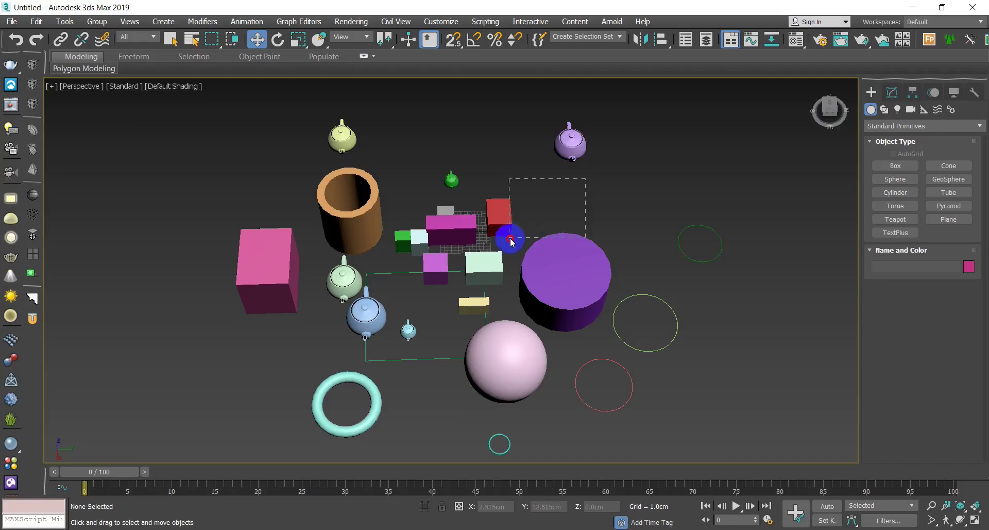
pyautogui.moveTo(510, 242); pyautogui.dragTo(536, 245)
pyautogui.click(257, 182)
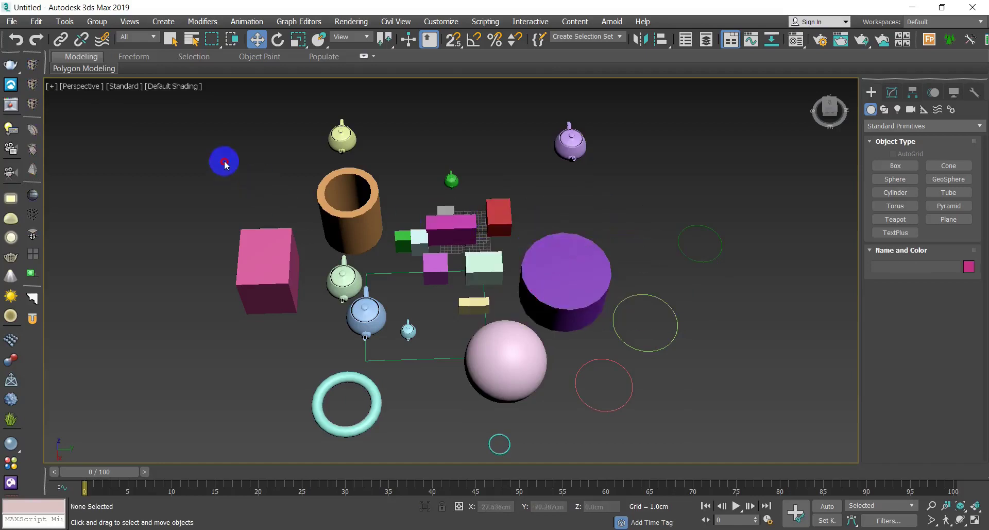
pyautogui.moveTo(224, 160)
pyautogui.mouseDown()
pyautogui.moveTo(313, 278)
pyautogui.moveTo(486, 391)
pyautogui.moveTo(370, 345)
pyautogui.moveTo(298, 260)
pyautogui.moveTo(299, 215)
pyautogui.moveTo(391, 331)
pyautogui.moveTo(603, 444)
pyautogui.moveTo(457, 368)
pyautogui.moveTo(205, 160)
pyautogui.moveTo(222, 160)
pyautogui.mouseUp()
pyautogui.moveTo(164, 125); pyautogui.dragTo(248, 405)
pyautogui.moveTo(167, 201); pyautogui.dragTo(311, 332)
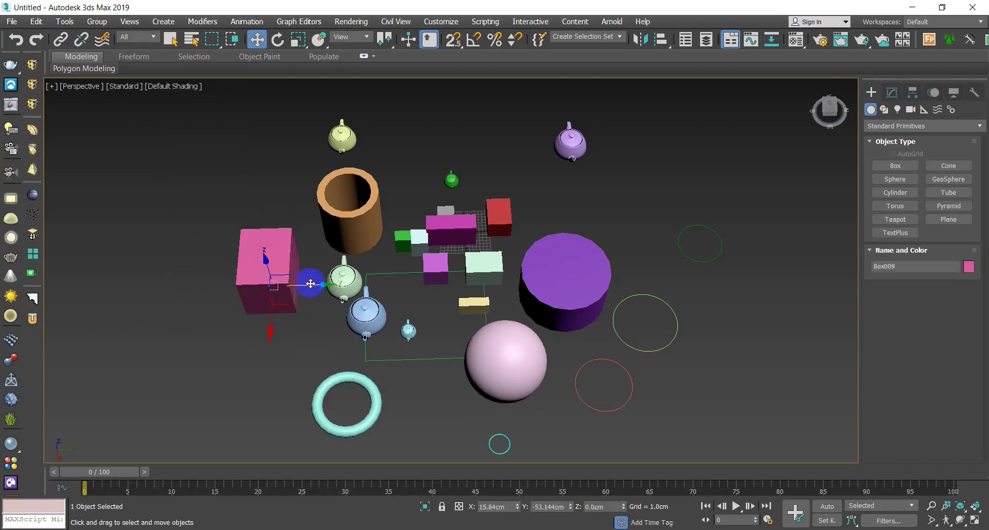
pyautogui.moveTo(311, 283); pyautogui.dragTo(469, 303)
pyautogui.hotkey('ctrl', 'z')
pyautogui.moveTo(456, 334); pyautogui.dragTo(510, 293, button='middle')
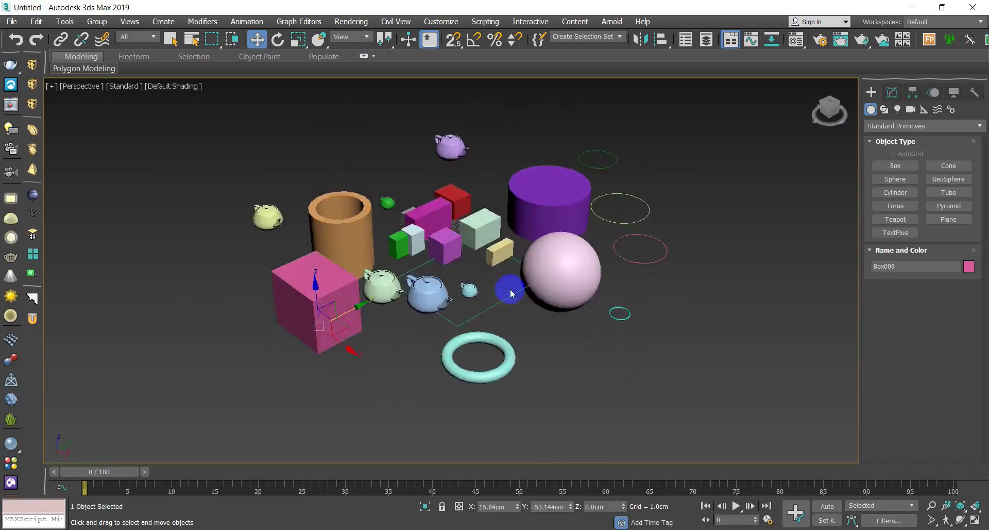
pyautogui.scroll(5, 454, 248)
pyautogui.keyDown('alt'); pyautogui.moveTo(453, 248); pyautogui.dragTo(474, 334, button='middle'); pyautogui.keyUp('alt')
pyautogui.click(444, 304)
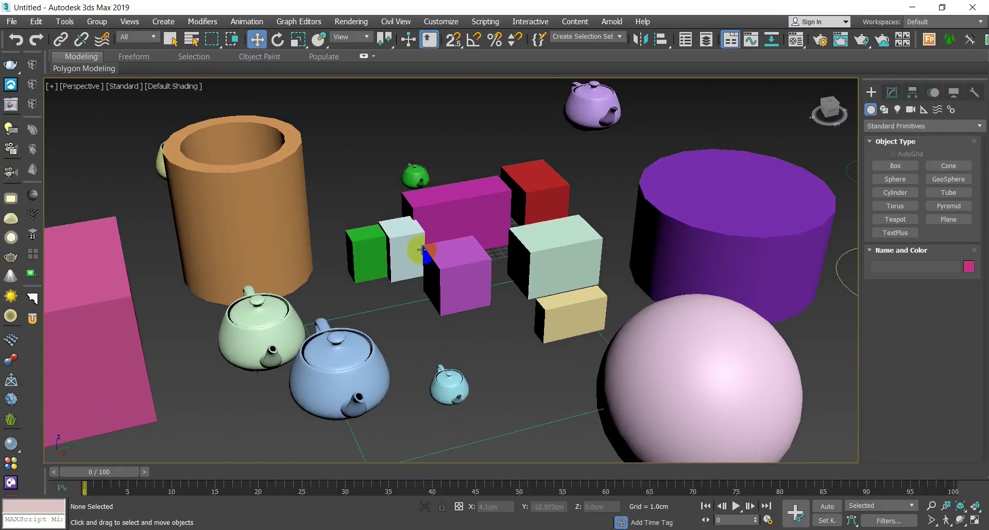
pyautogui.moveTo(472, 281)
pyautogui.mouseDown()
pyautogui.moveTo(459, 287)
pyautogui.moveTo(464, 243)
pyautogui.moveTo(464, 272)
pyautogui.mouseUp()
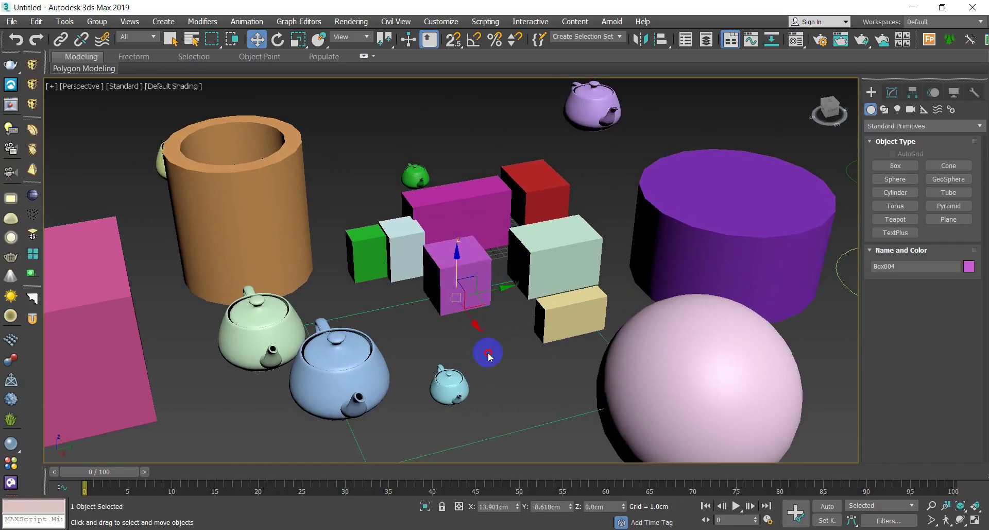
pyautogui.click(505, 328)
pyautogui.moveTo(526, 342); pyautogui.dragTo(411, 265)
pyautogui.moveTo(468, 231)
pyautogui.mouseDown()
pyautogui.moveTo(470, 364)
pyautogui.moveTo(470, 204)
pyautogui.moveTo(471, 217)
pyautogui.mouseUp()
pyautogui.rightClick(471, 216)
pyautogui.click(472, 337)
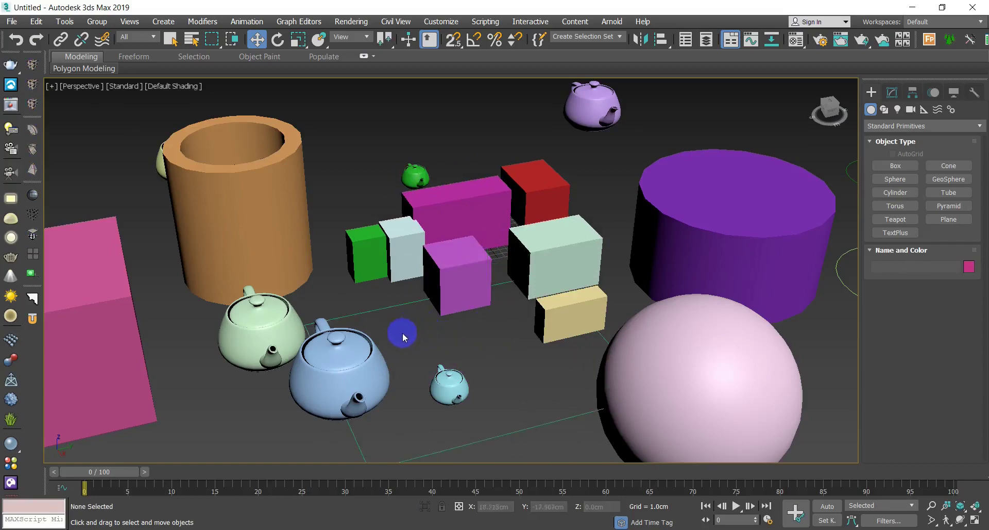
pyautogui.moveTo(402, 334); pyautogui.dragTo(505, 267)
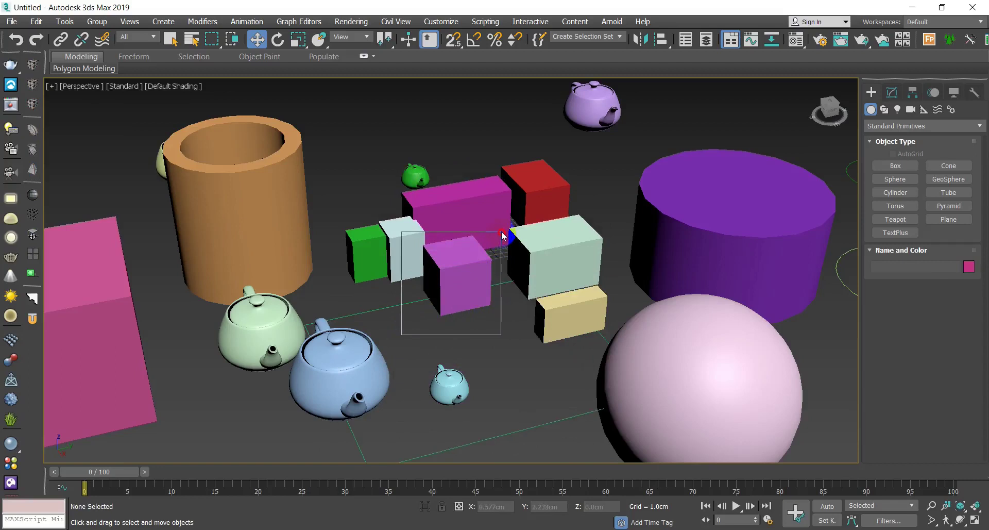
pyautogui.moveTo(503, 235); pyautogui.dragTo(504, 233)
pyautogui.moveTo(468, 270)
pyautogui.mouseDown()
pyautogui.moveTo(454, 149)
pyautogui.moveTo(454, 335)
pyautogui.moveTo(455, 276)
pyautogui.moveTo(462, 283)
pyautogui.mouseUp()
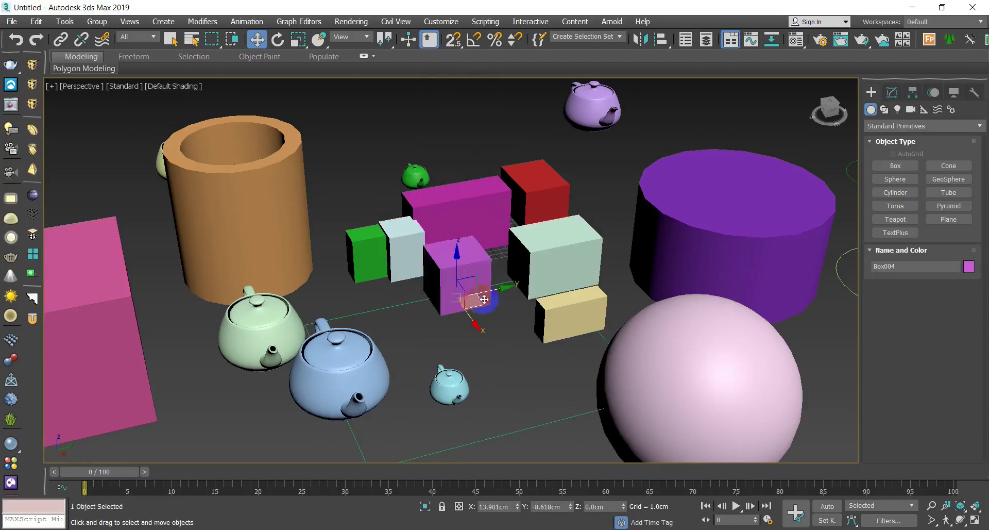
pyautogui.scroll(-3, 462, 289)
pyautogui.scroll(-2, 451, 303)
pyautogui.click(601, 309)
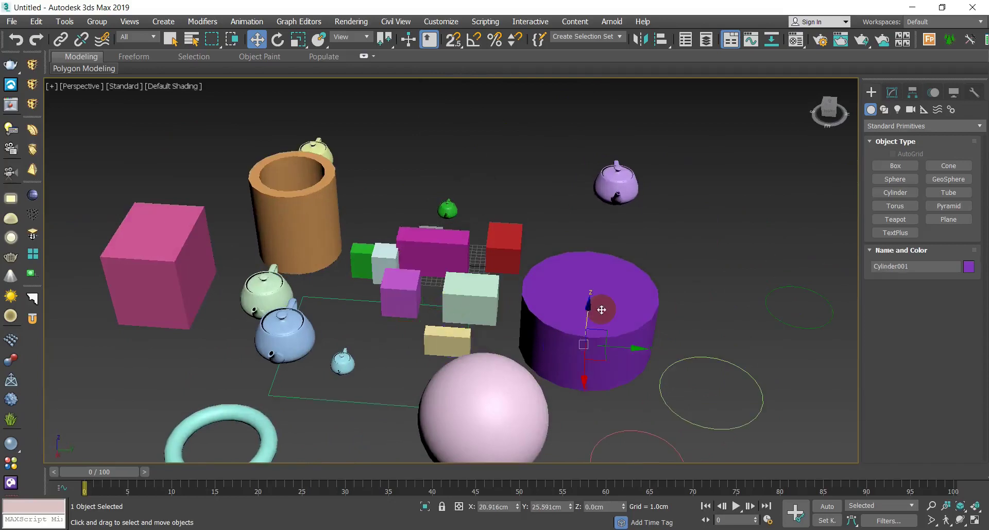
pyautogui.scroll(-2, 510, 312)
pyautogui.moveTo(510, 312)
pyautogui.keyDown('alt'); pyautogui.mouseDown(button='middle')
pyautogui.moveTo(557, 325)
pyautogui.moveTo(514, 315)
pyautogui.mouseUp(button='middle'); pyautogui.keyUp('alt')
pyautogui.scroll(3, 556, 323)
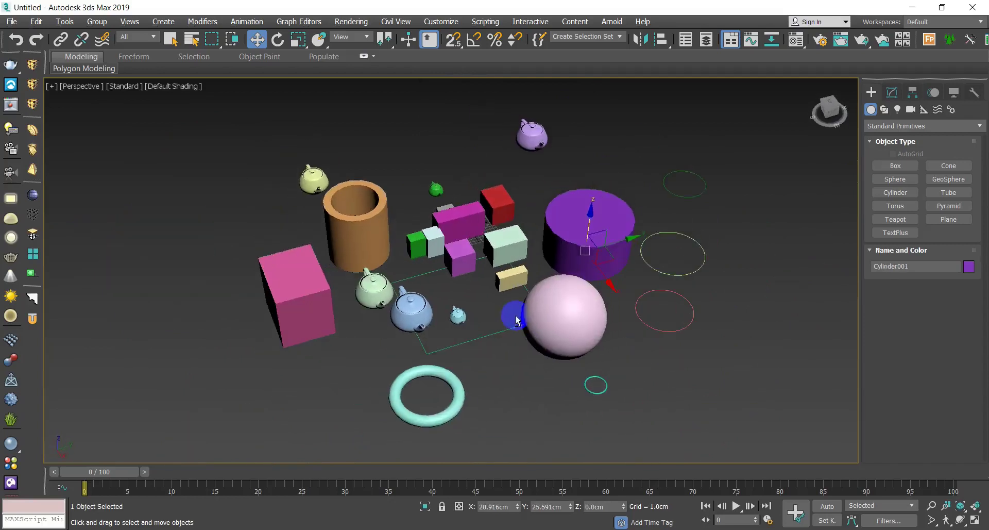
pyautogui.click(523, 369)
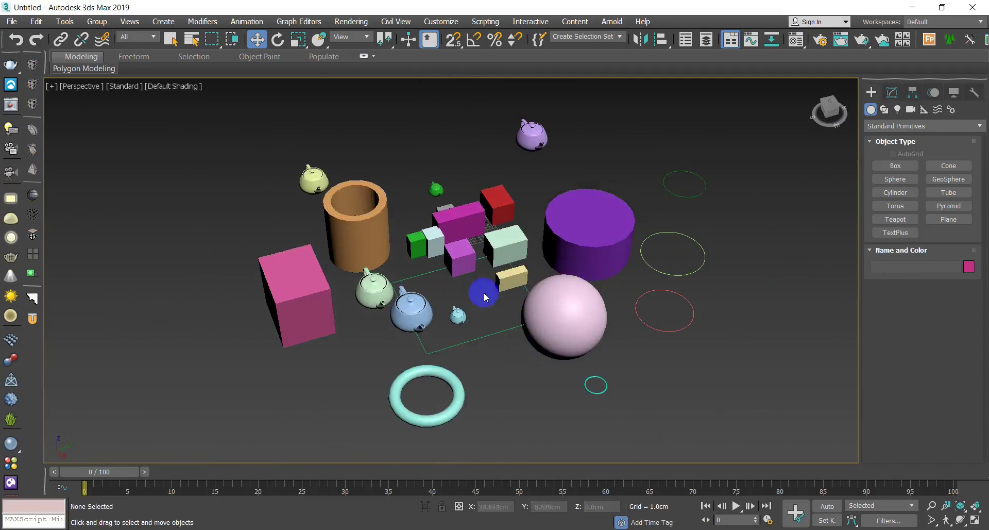
pyautogui.moveTo(737, 106); pyautogui.dragTo(271, 435)
pyautogui.click(497, 394)
pyautogui.click(465, 271)
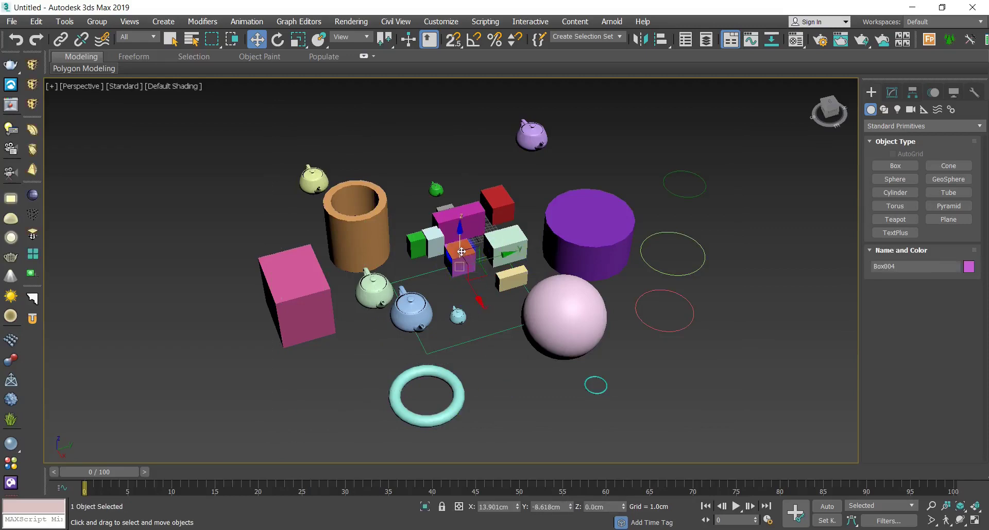
pyautogui.moveTo(461, 249); pyautogui.dragTo(462, 187)
pyautogui.hotkey('ctrl', 'z')
pyautogui.moveTo(491, 293)
pyautogui.keyDown('alt'); pyautogui.mouseDown(button='middle')
pyautogui.moveTo(482, 289)
pyautogui.moveTo(490, 286)
pyautogui.mouseUp(button='middle'); pyautogui.keyUp('alt')
pyautogui.moveTo(450, 230); pyautogui.dragTo(470, 159)
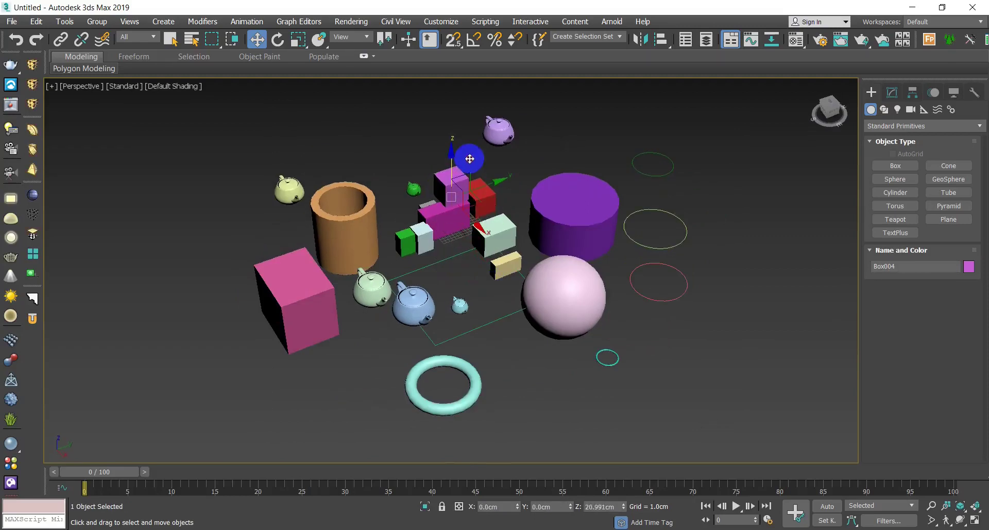
pyautogui.rightClick(470, 159)
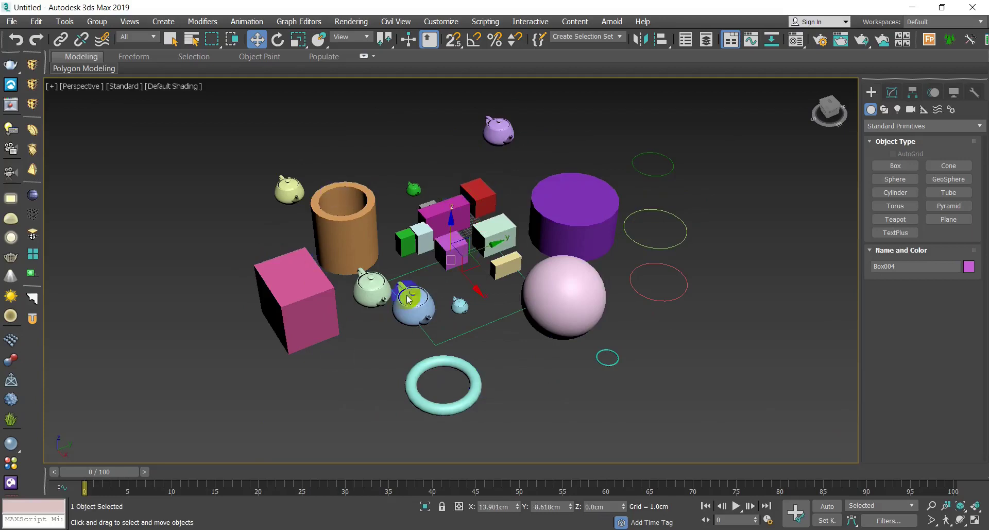
pyautogui.moveTo(471, 320)
pyautogui.keyDown('alt'); pyautogui.mouseDown(button='middle')
pyautogui.moveTo(468, 302)
pyautogui.moveTo(455, 310)
pyautogui.mouseUp(button='middle'); pyautogui.keyUp('alt')
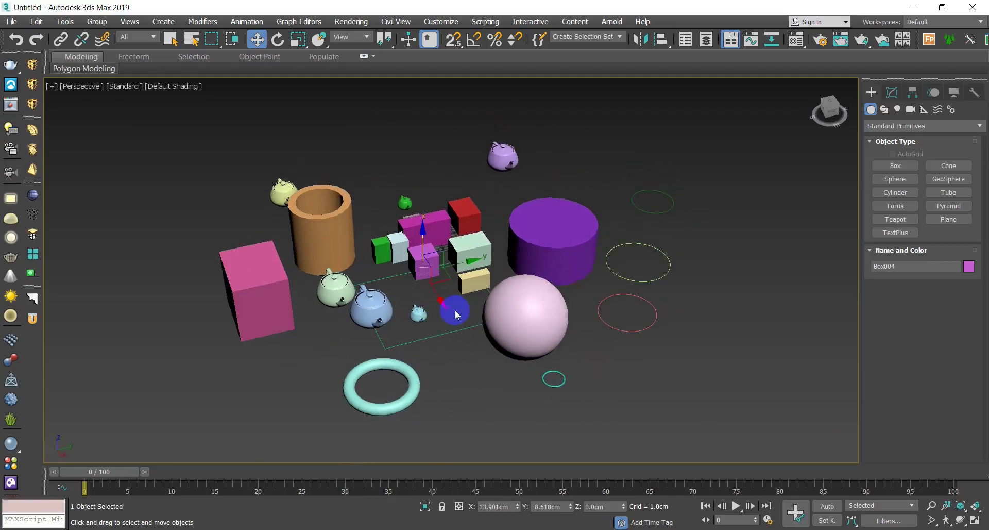
pyautogui.click(459, 313)
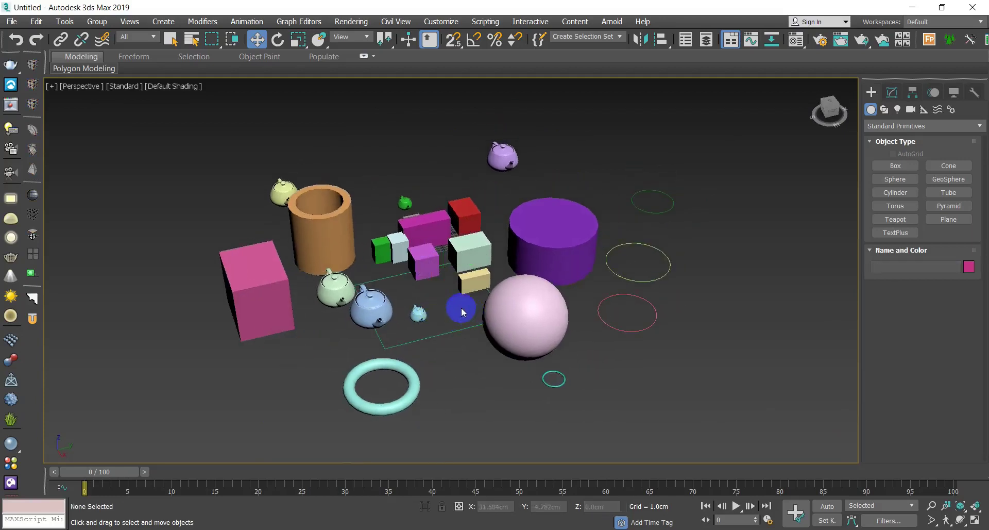
pyautogui.click(431, 273)
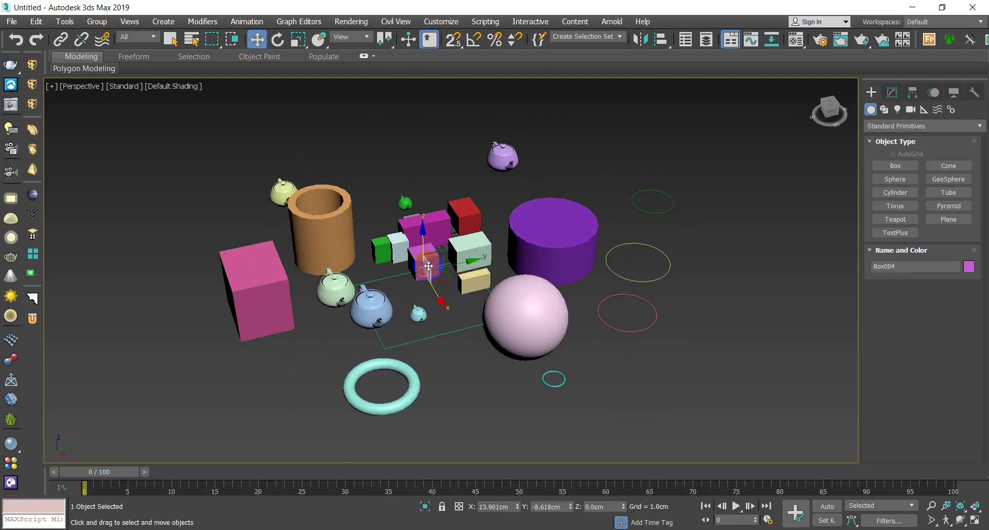
pyautogui.moveTo(424, 250); pyautogui.dragTo(429, 176)
pyautogui.rightClick(429, 177)
pyautogui.click(456, 297)
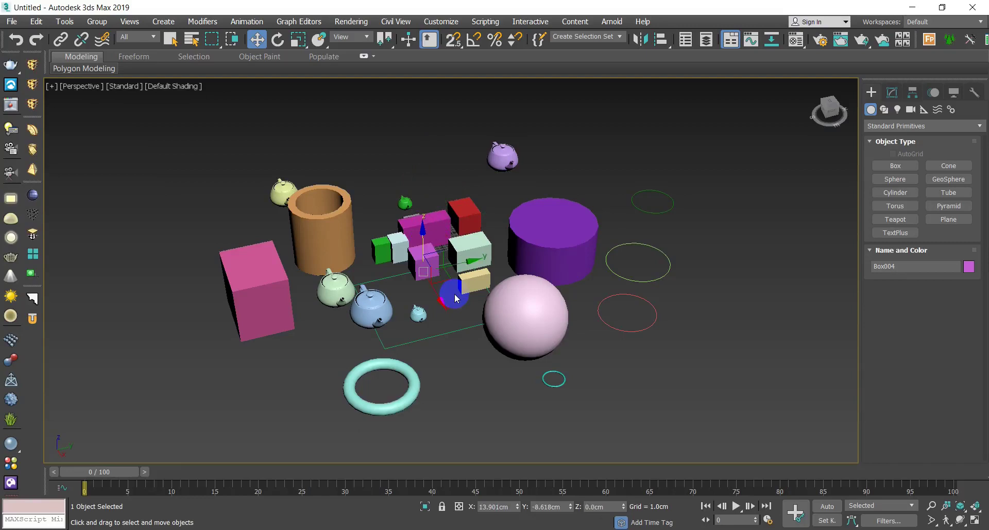
pyautogui.hotkey('ctrl', 'a')
pyautogui.moveTo(451, 217); pyautogui.dragTo(439, 348)
pyautogui.click(439, 348)
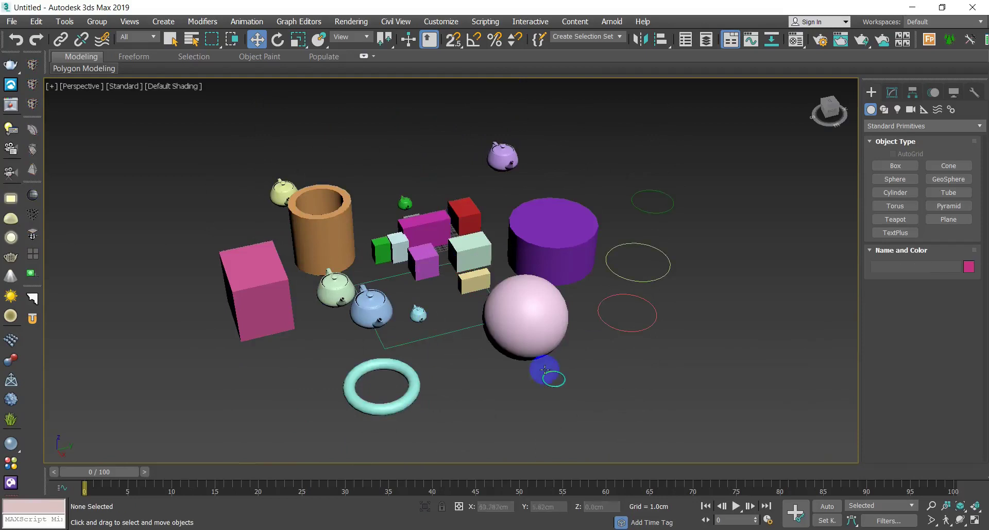
pyautogui.click(541, 322)
pyautogui.hotkey('ctrl', 'a')
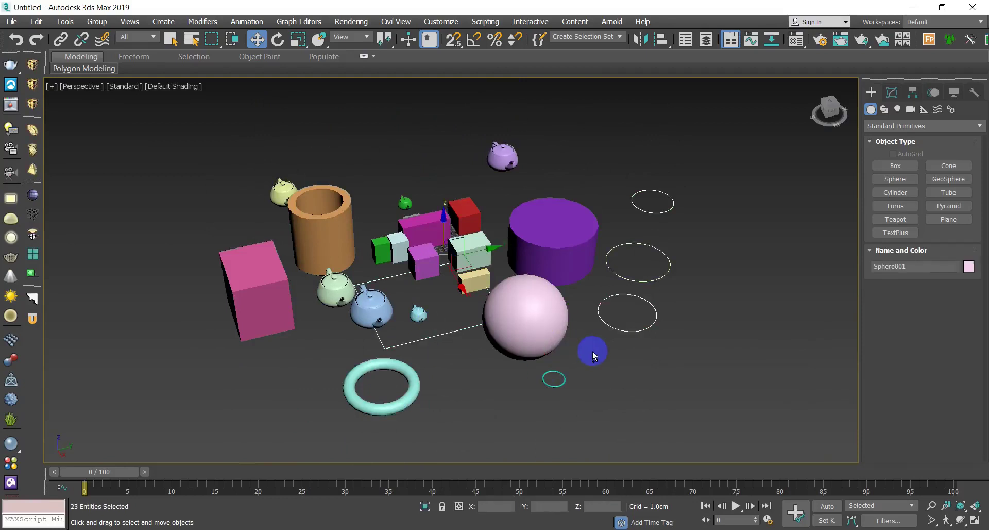
pyautogui.moveTo(445, 229); pyautogui.dragTo(460, 111)
pyautogui.hotkey('ctrl', 'z')
pyautogui.click(500, 387)
pyautogui.moveTo(496, 355); pyautogui.dragTo(533, 318, button='middle')
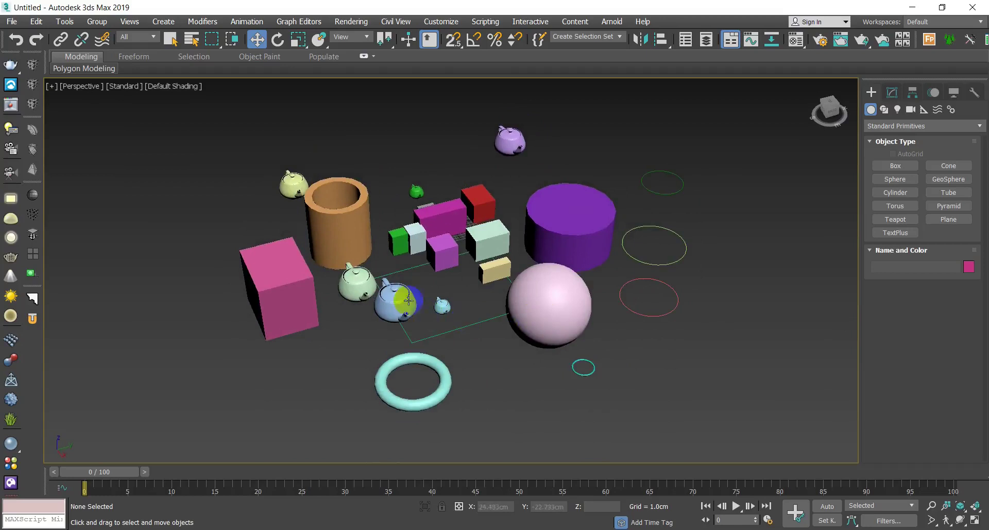
pyautogui.click(397, 300)
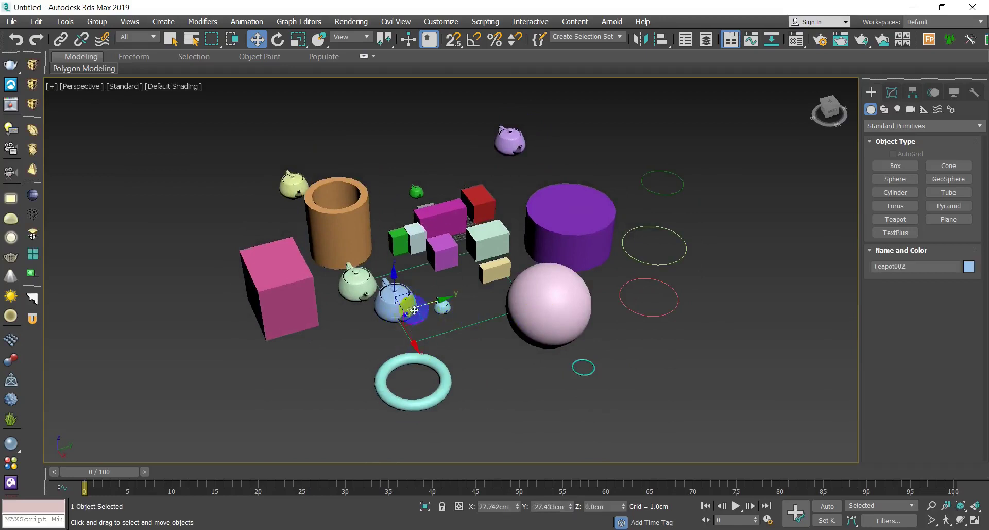
pyautogui.moveTo(394, 282); pyautogui.dragTo(397, 247)
pyautogui.hotkey('ctrl', 'z')
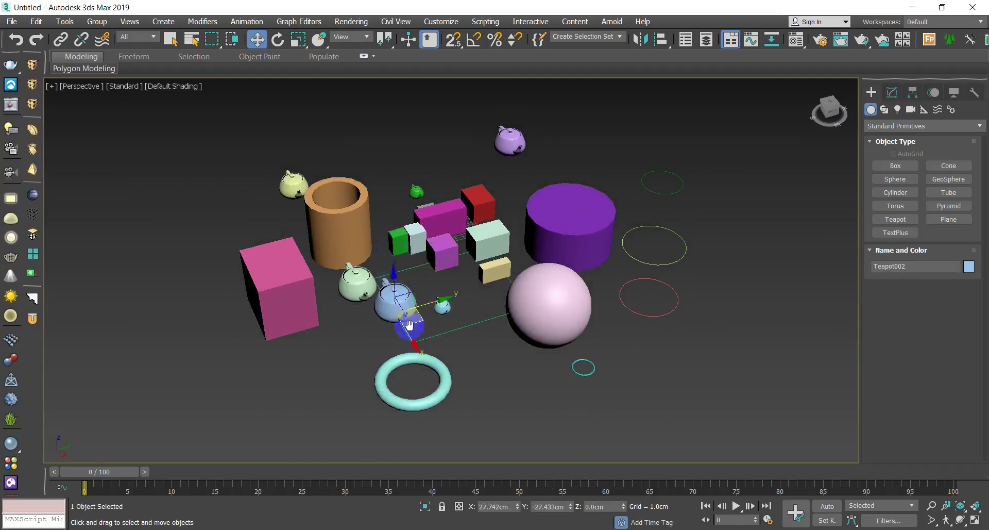
pyautogui.moveTo(409, 328); pyautogui.dragTo(397, 358, button='middle')
pyautogui.keyDown('ctrl'); pyautogui.click(432, 341); pyautogui.keyUp('ctrl')
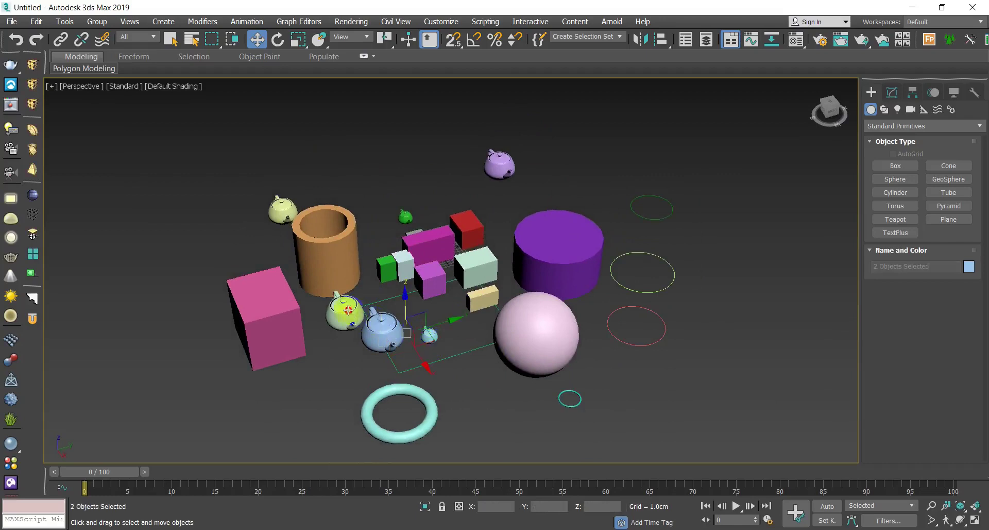
pyautogui.keyDown('ctrl'); pyautogui.click(346, 311); pyautogui.keyUp('ctrl')
pyautogui.keyDown('ctrl'); pyautogui.click(283, 208); pyautogui.keyUp('ctrl')
pyautogui.keyDown('ctrl'); pyautogui.click(408, 214); pyautogui.keyUp('ctrl')
pyautogui.keyDown('ctrl'); pyautogui.click(498, 163); pyautogui.keyUp('ctrl')
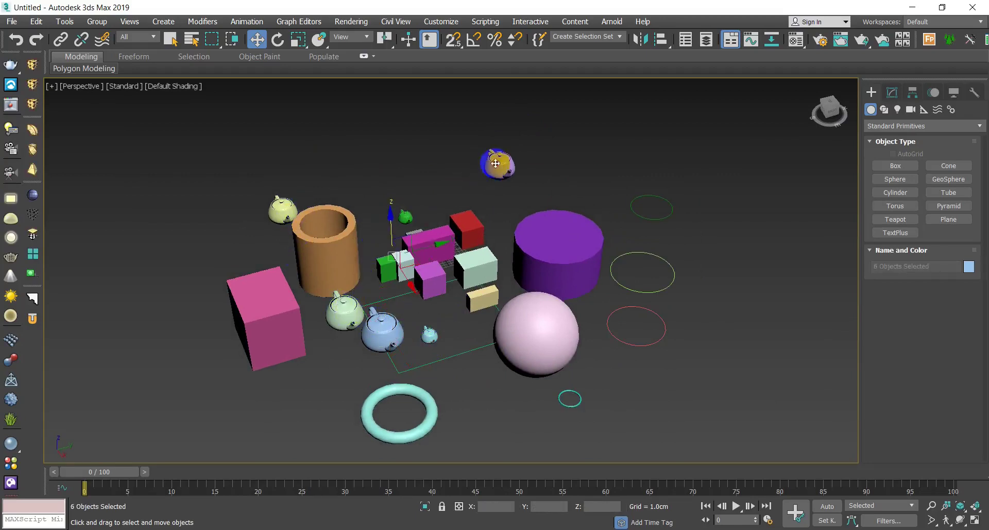
pyautogui.click(530, 443)
pyautogui.moveTo(423, 376); pyautogui.dragTo(426, 370, button='middle')
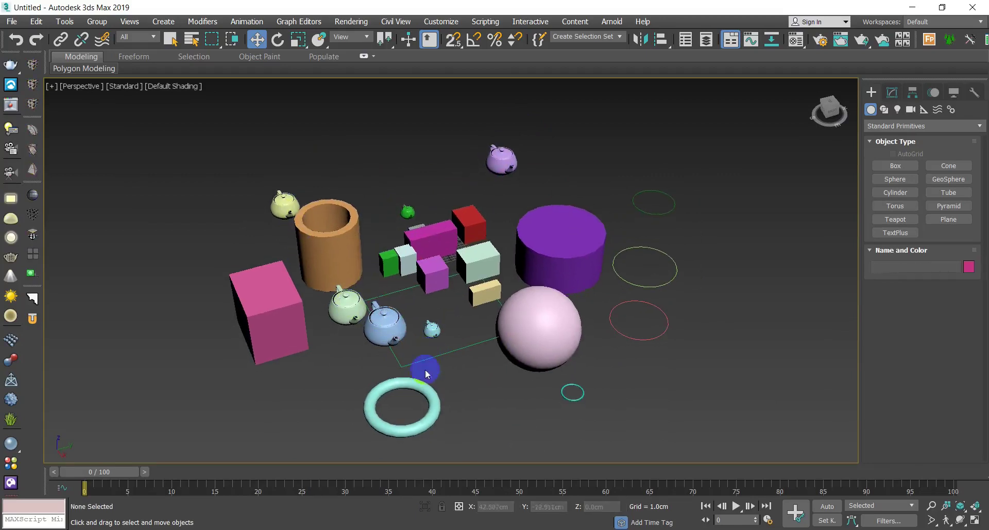
pyautogui.click(432, 331)
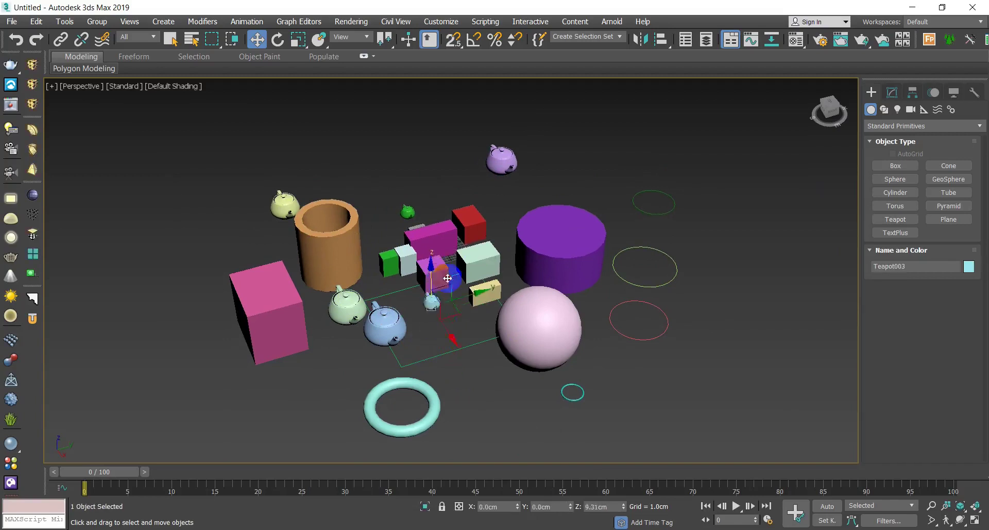
pyautogui.moveTo(439, 339); pyautogui.dragTo(428, 341, button='middle')
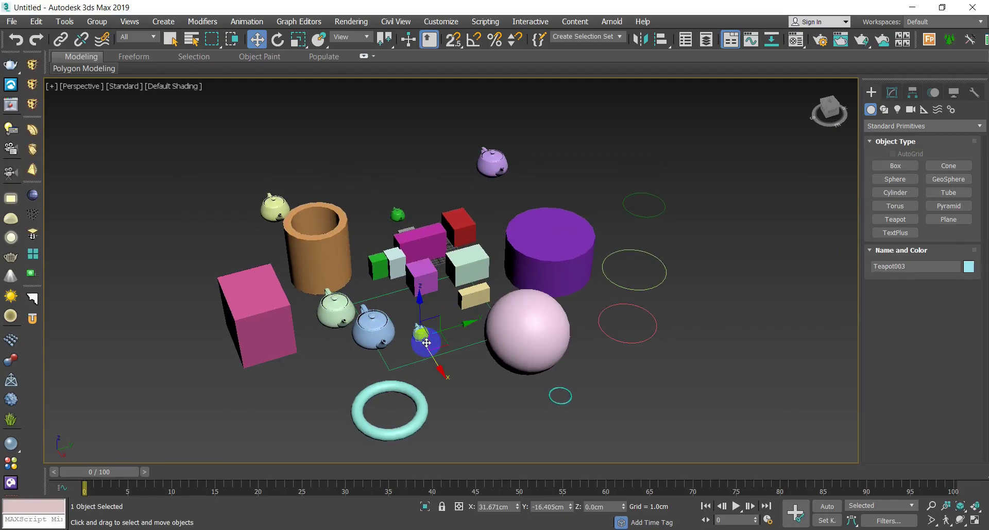
pyautogui.hotkey('ctrl', 'q')
pyautogui.moveTo(384, 227); pyautogui.dragTo(364, 183)
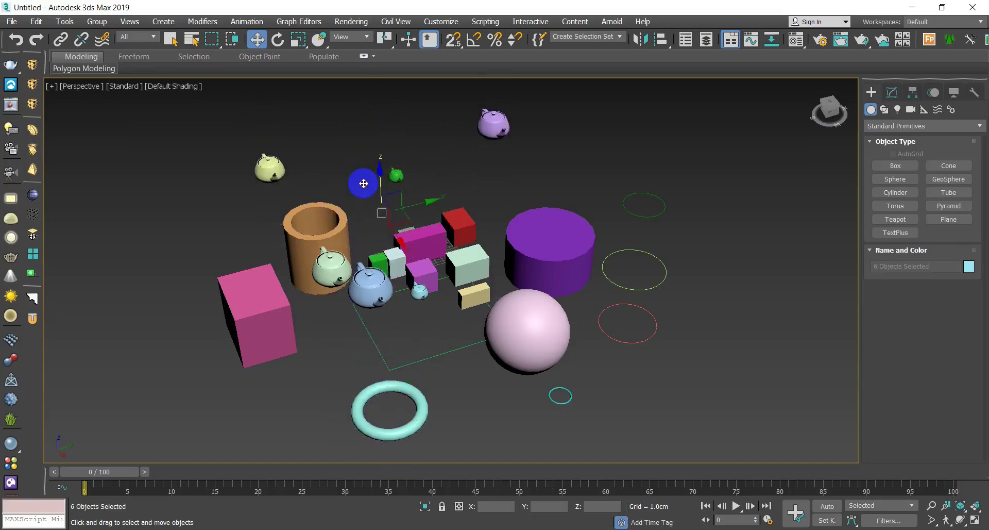
pyautogui.hotkey('ctrl', 'z')
pyautogui.click(444, 336)
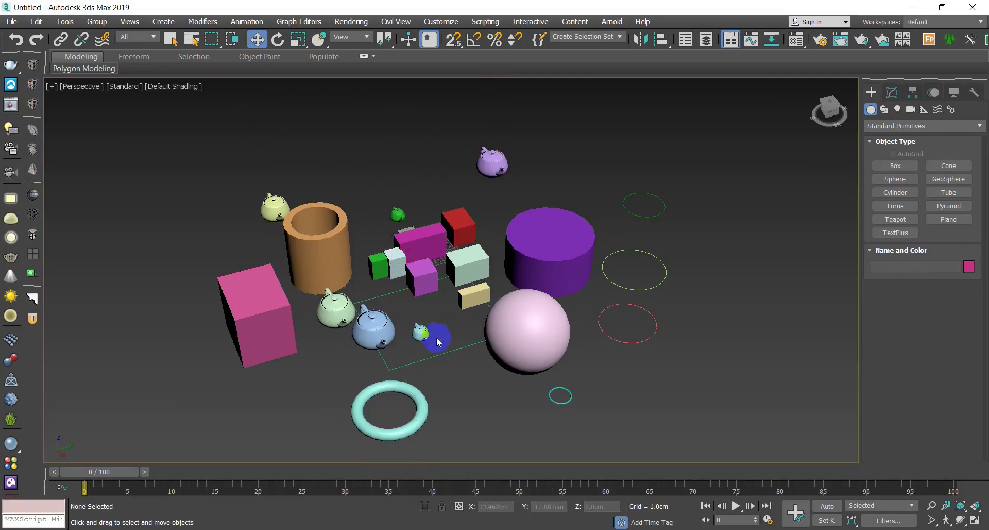
pyautogui.moveTo(434, 341); pyautogui.dragTo(412, 317)
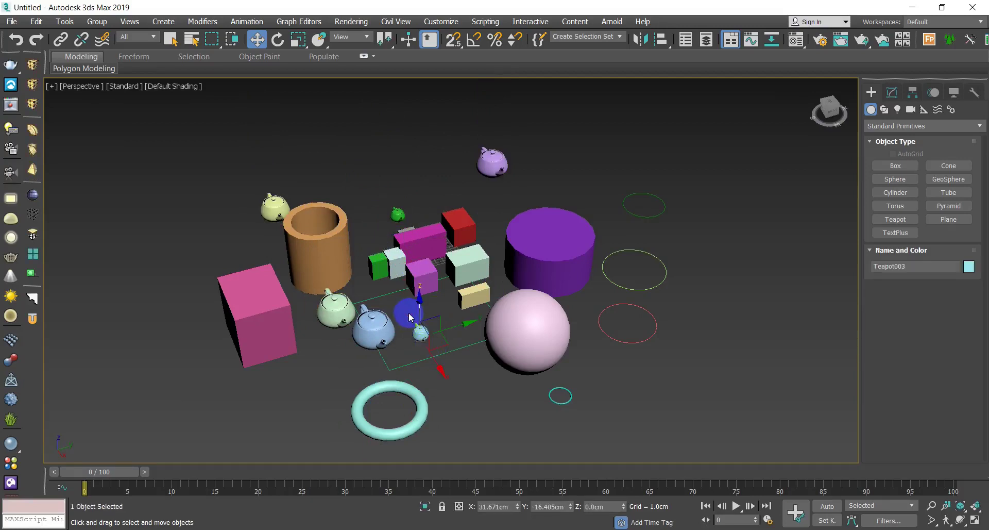
pyautogui.click(457, 340)
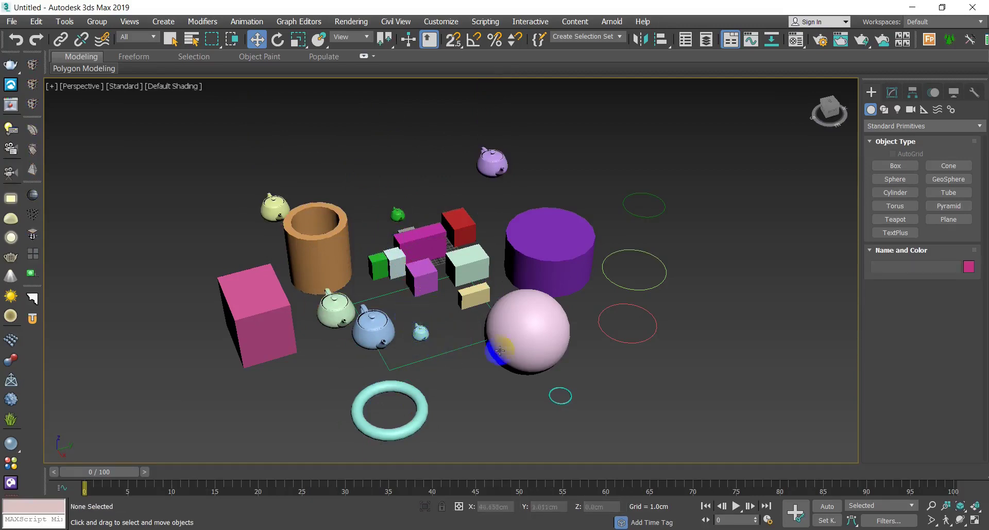
pyautogui.click(459, 279)
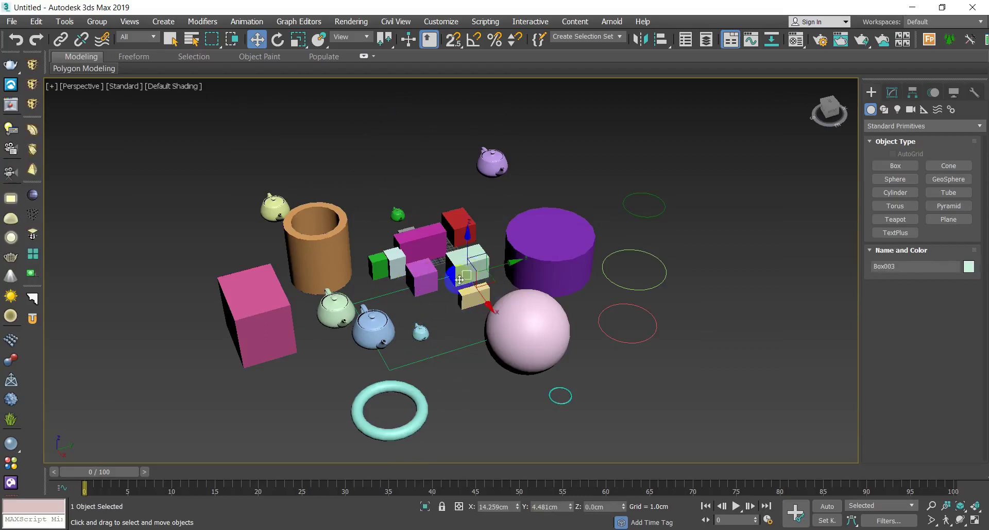
pyautogui.hotkey('ctrl', 'q')
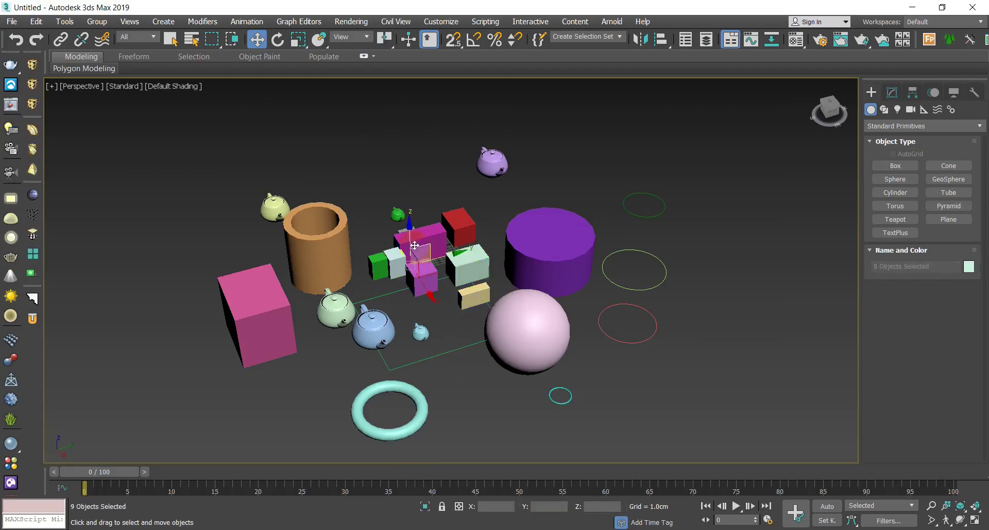
pyautogui.moveTo(411, 232); pyautogui.dragTo(396, 168)
pyautogui.moveTo(412, 277); pyautogui.dragTo(419, 292)
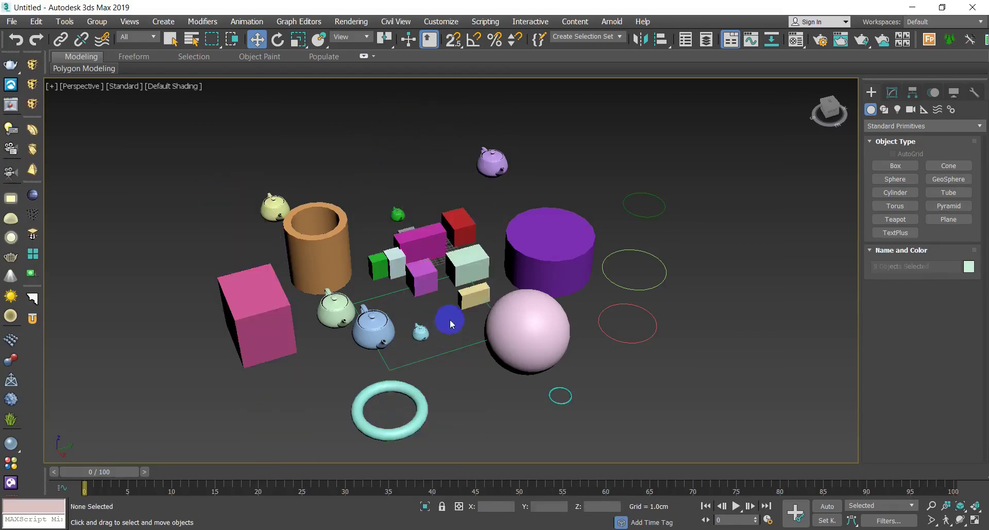
pyautogui.moveTo(450, 319); pyautogui.dragTo(470, 383)
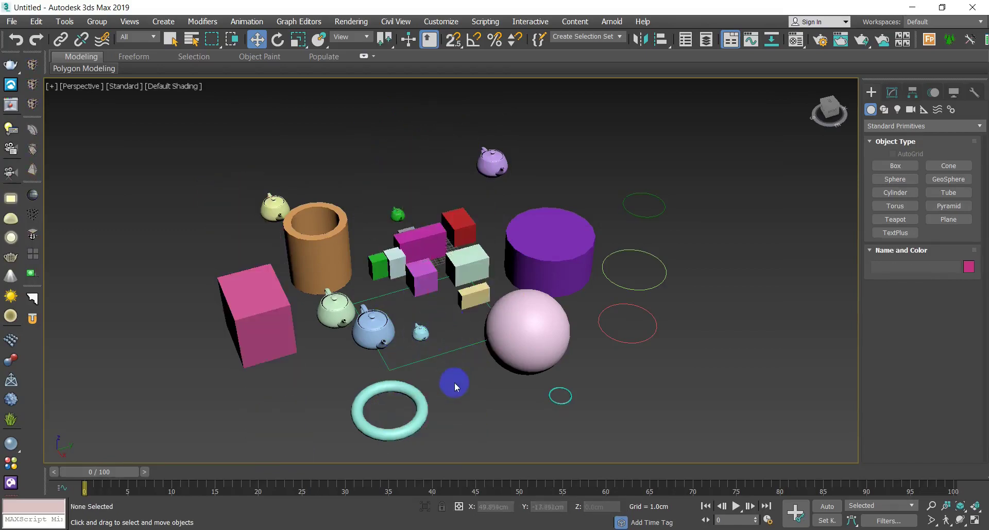
pyautogui.keyDown('alt'); pyautogui.moveTo(455, 382); pyautogui.dragTo(515, 388, button='middle'); pyautogui.keyUp('alt')
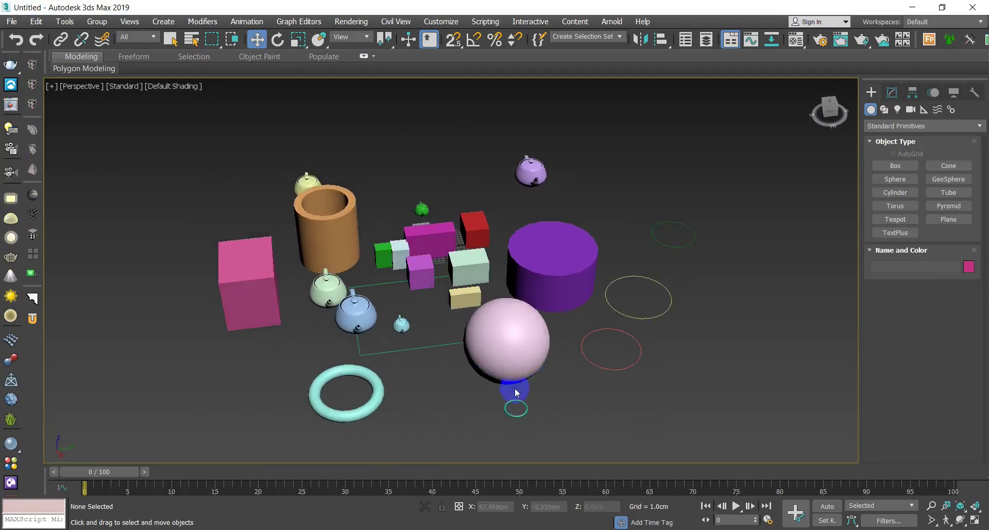
pyautogui.moveTo(372, 373); pyautogui.dragTo(450, 316, button='middle')
# Zoom in on the purple Box004, try raising it along Z, and undo the move.
pyautogui.scroll(6, 455, 283)
pyautogui.scroll(3, 428, 264)
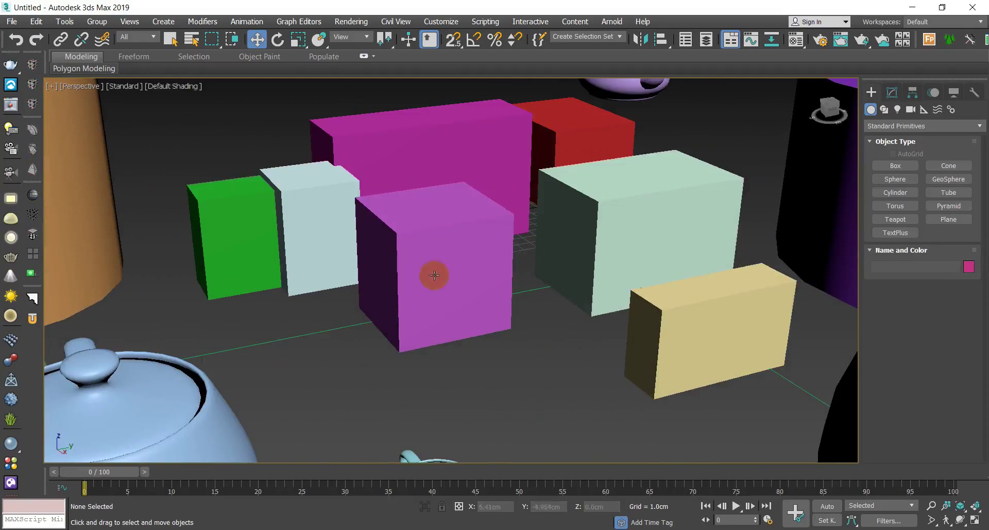
pyautogui.click(435, 273)
pyautogui.moveTo(428, 269); pyautogui.dragTo(417, 273, button='middle')
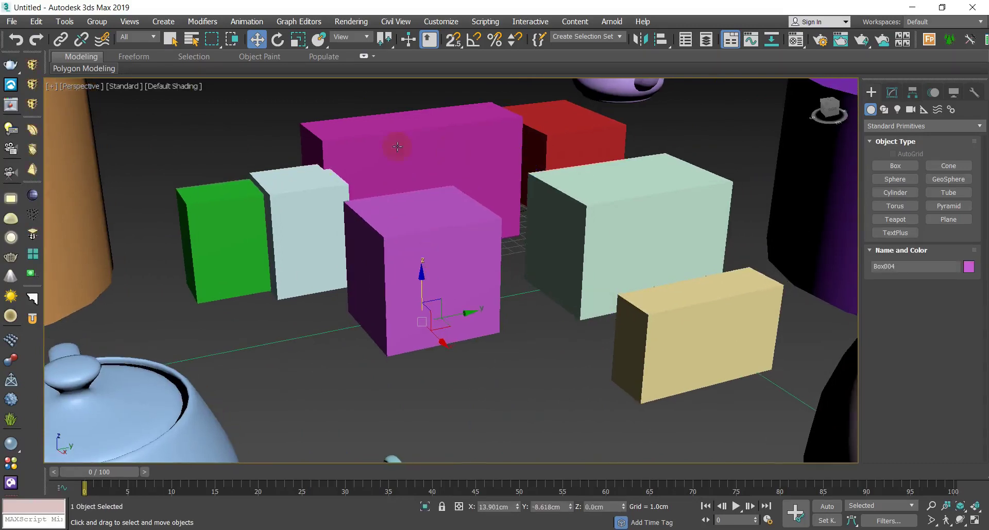
pyautogui.scroll(-5, 510, 281)
pyautogui.scroll(3, 523, 305)
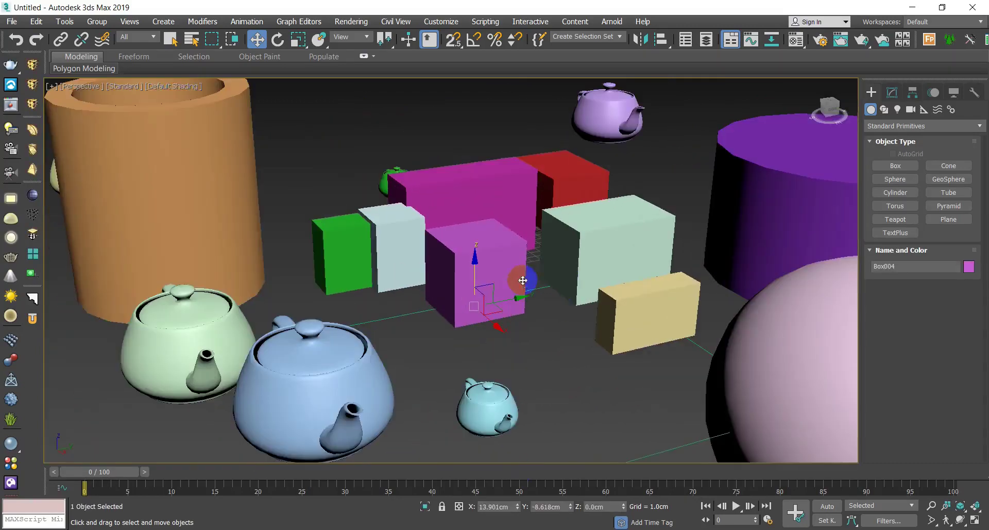
pyautogui.keyDown('alt'); pyautogui.moveTo(492, 276); pyautogui.dragTo(438, 278, button='middle'); pyautogui.keyUp('alt')
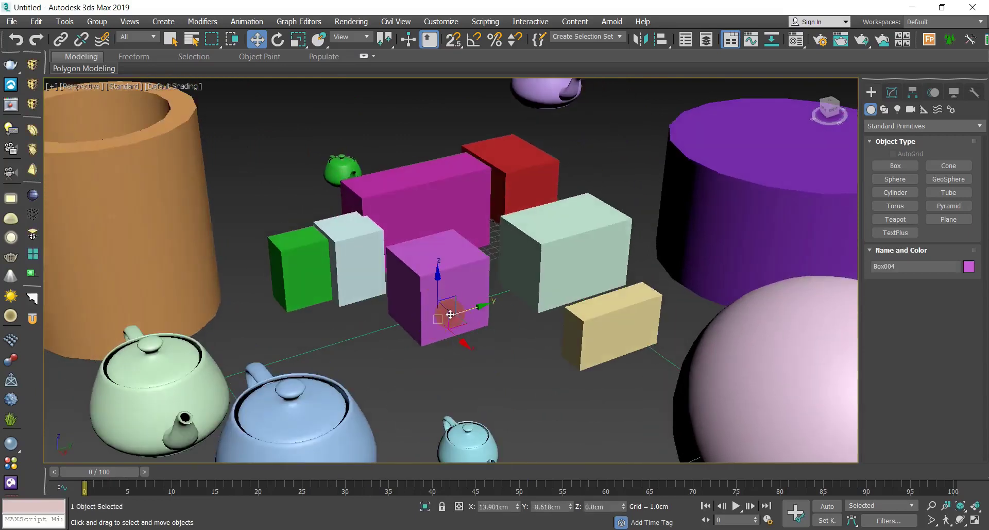
pyautogui.moveTo(450, 311); pyautogui.dragTo(438, 266)
pyautogui.hotkey('ctrl', 'z')
# Reselect Box004 and isolate it with Alt+Q so it shows alone.
pyautogui.click(488, 371)
pyautogui.click(445, 308)
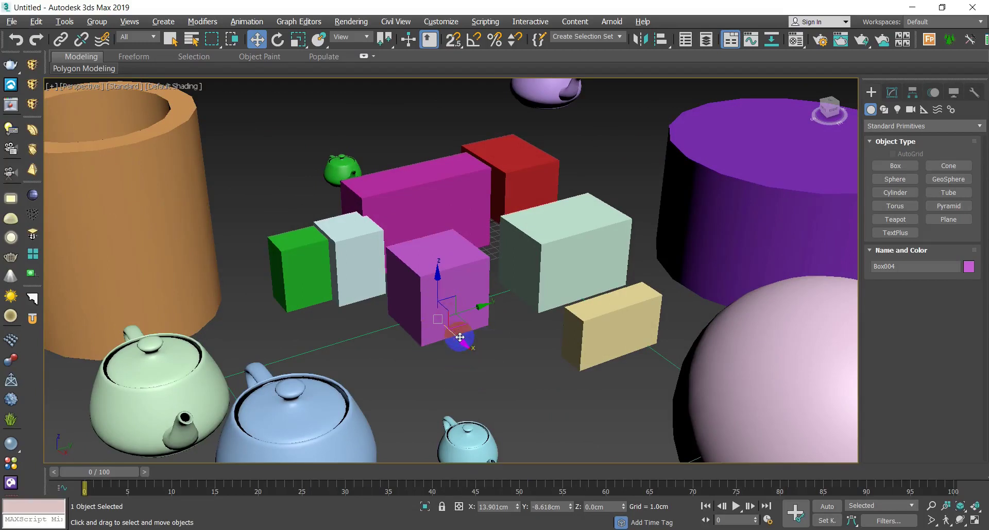
pyautogui.hotkey('alt', 'q')
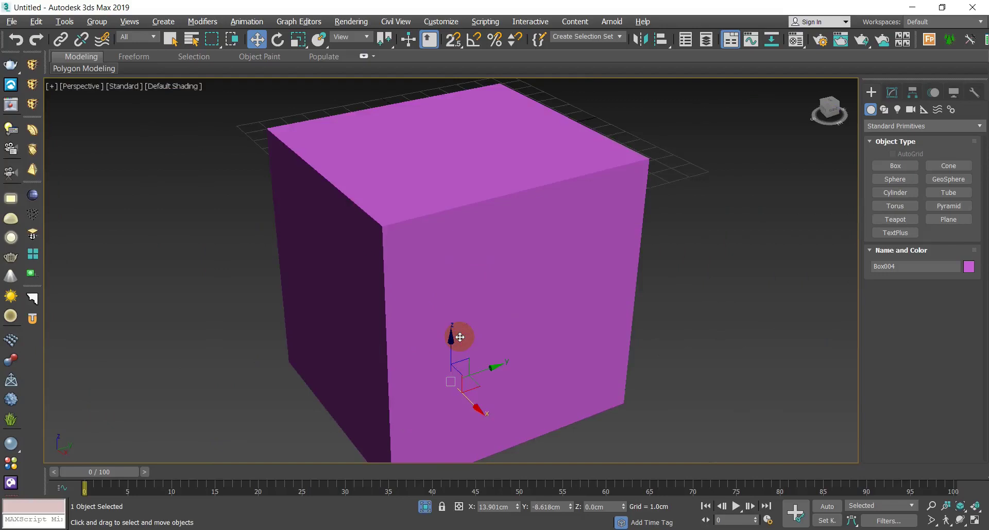
# Orbit around the isolated purple box, then clear the selection.
pyautogui.scroll(-10, 452, 316)
pyautogui.moveTo(483, 327); pyautogui.dragTo(395, 341)
pyautogui.moveTo(483, 327)
pyautogui.keyDown('alt'); pyautogui.mouseDown(button='middle')
pyautogui.moveTo(395, 340)
pyautogui.moveTo(486, 343)
pyautogui.mouseUp(button='middle'); pyautogui.keyUp('alt')
pyautogui.click(391, 393)
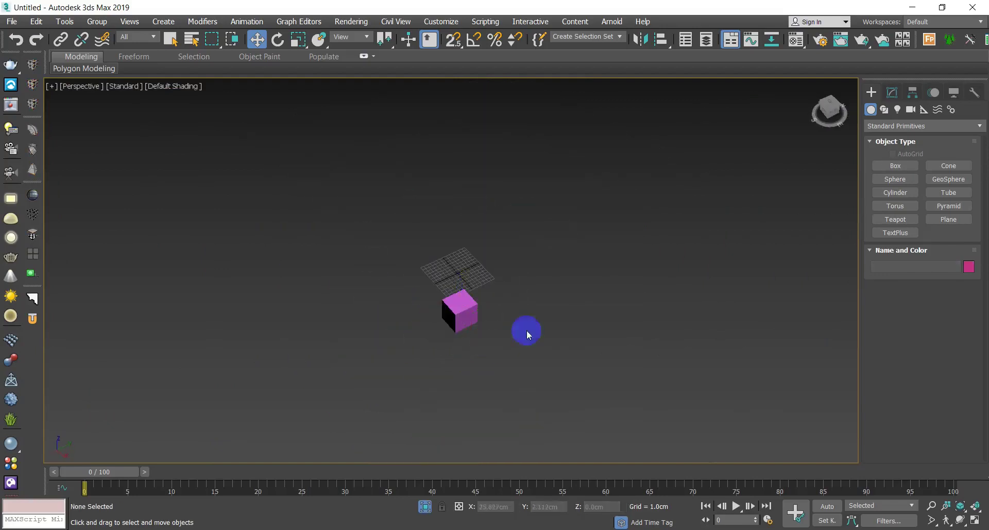
pyautogui.scroll(5, 457, 327)
pyautogui.click(448, 297)
pyautogui.scroll(-2, 449, 304)
pyautogui.keyDown('alt'); pyautogui.moveTo(480, 367); pyautogui.dragTo(524, 322, button='middle'); pyautogui.keyUp('alt')
pyautogui.click(703, 246)
# Unhide all hidden objects to restore the full scene of primitives.
pyautogui.rightClick(528, 315)
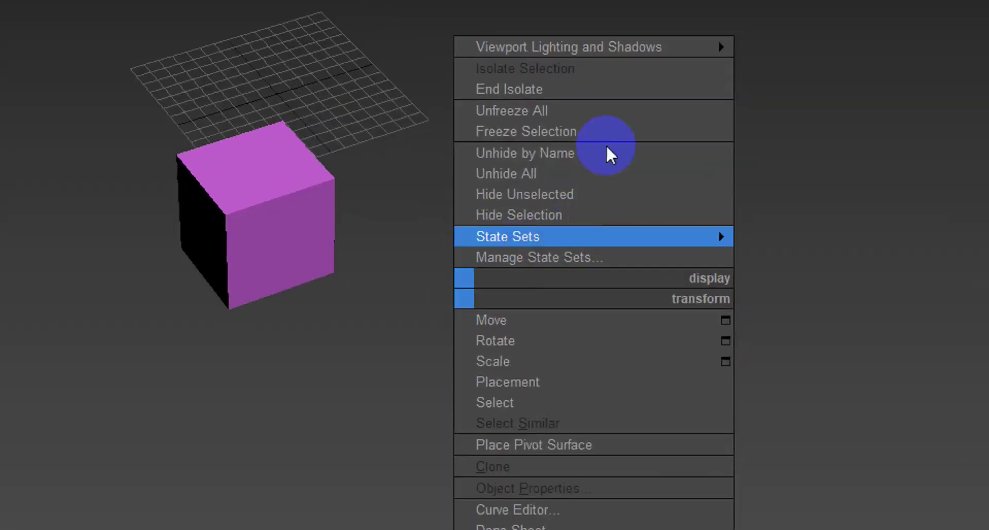
pyautogui.click(542, 175)
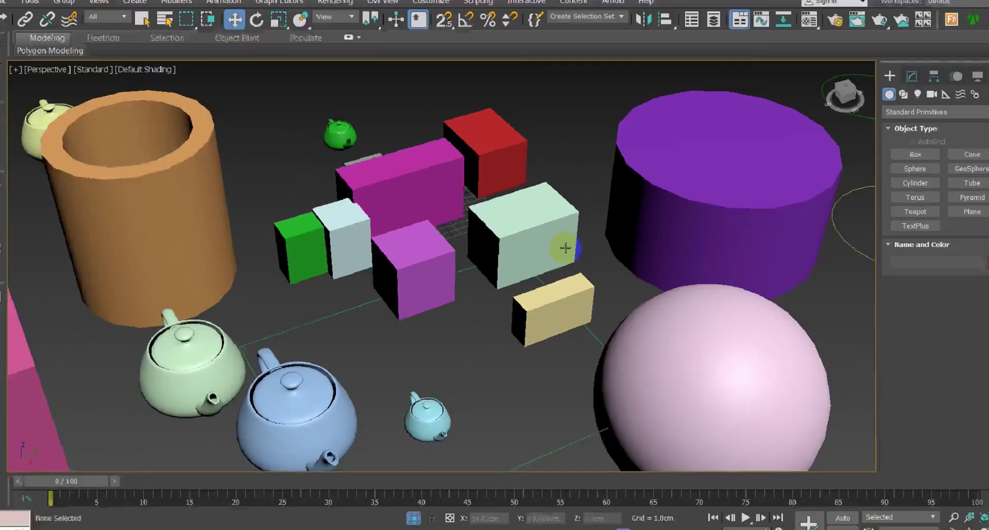
pyautogui.scroll(-10, 504, 334)
pyautogui.keyDown('alt'); pyautogui.moveTo(479, 328); pyautogui.dragTo(468, 342, button='middle'); pyautogui.keyUp('alt')
pyautogui.scroll(4, 468, 343)
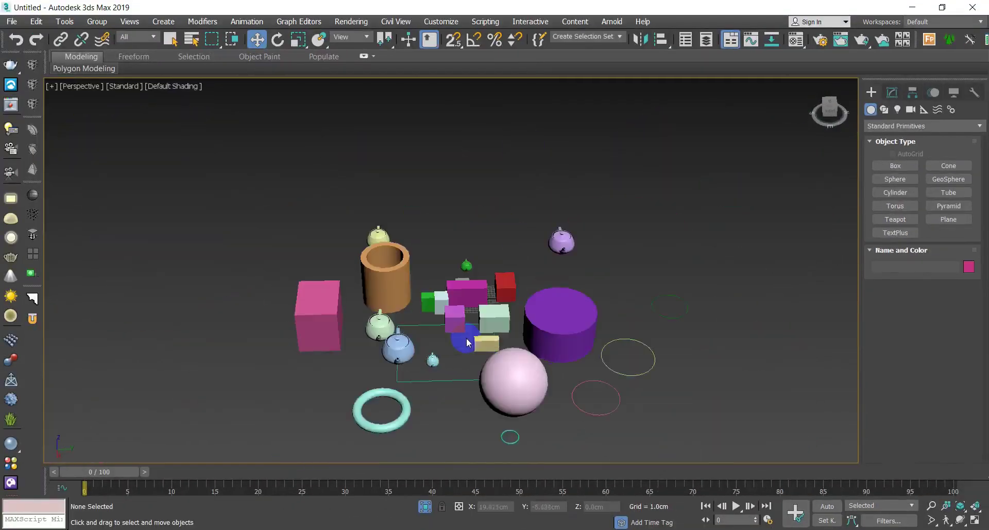
pyautogui.scroll(3, 468, 343)
# Select the orange Tube001 and show it on its own.
pyautogui.click(347, 296)
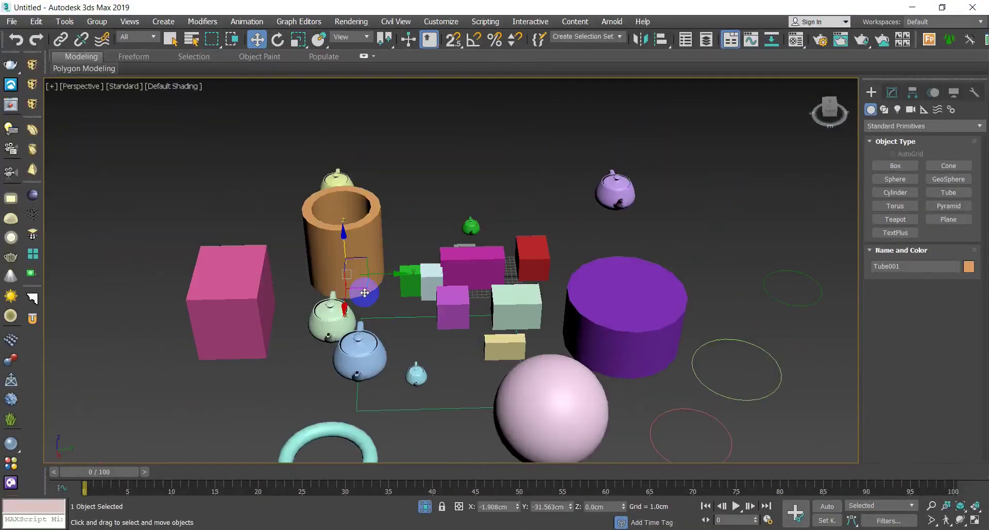
pyautogui.press('z')
pyautogui.scroll(-5, 497, 324)
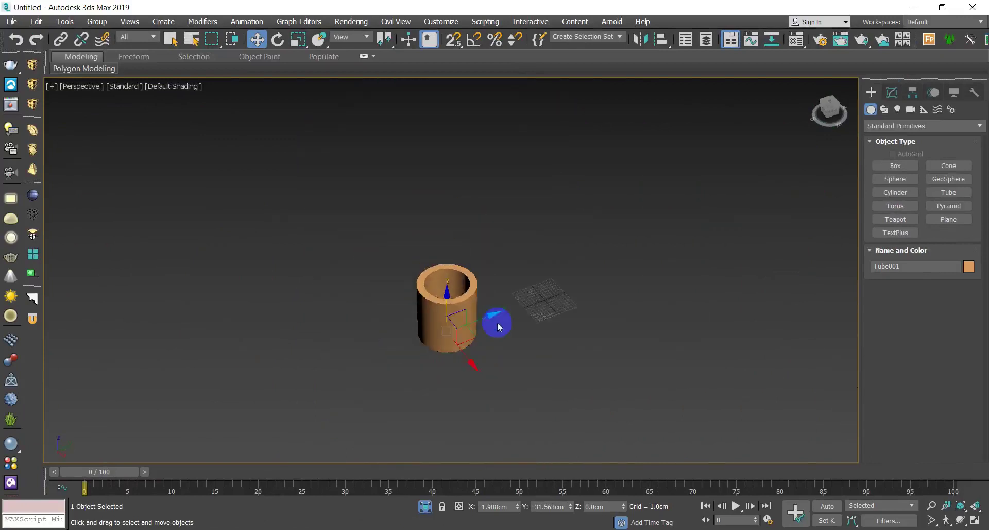
pyautogui.click(563, 333)
pyautogui.scroll(-3, 497, 349)
# Unhide all objects again and recentre the scene in the view.
pyautogui.rightClick(493, 342)
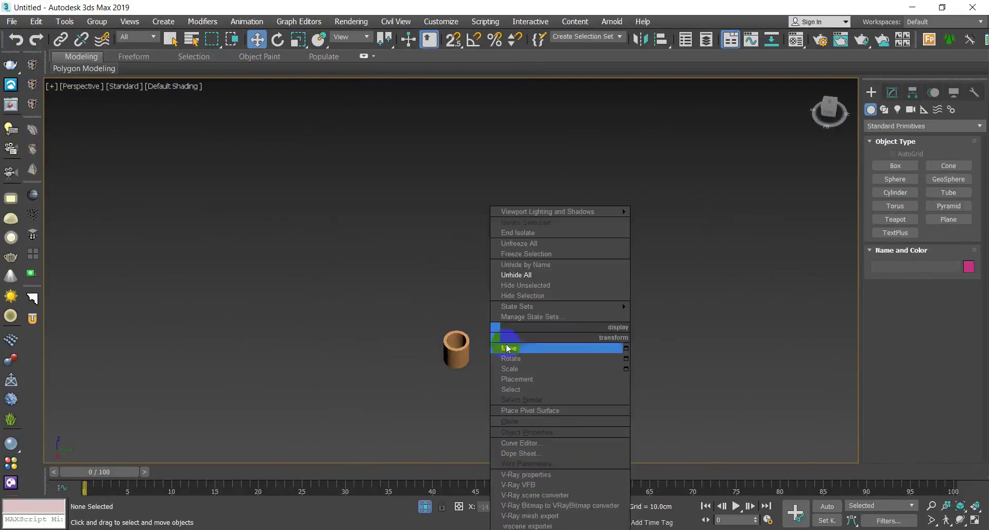
pyautogui.click(530, 275)
pyautogui.scroll(-2, 541, 285)
pyautogui.moveTo(504, 390); pyautogui.dragTo(547, 365, button='middle')
pyautogui.scroll(8, 548, 366)
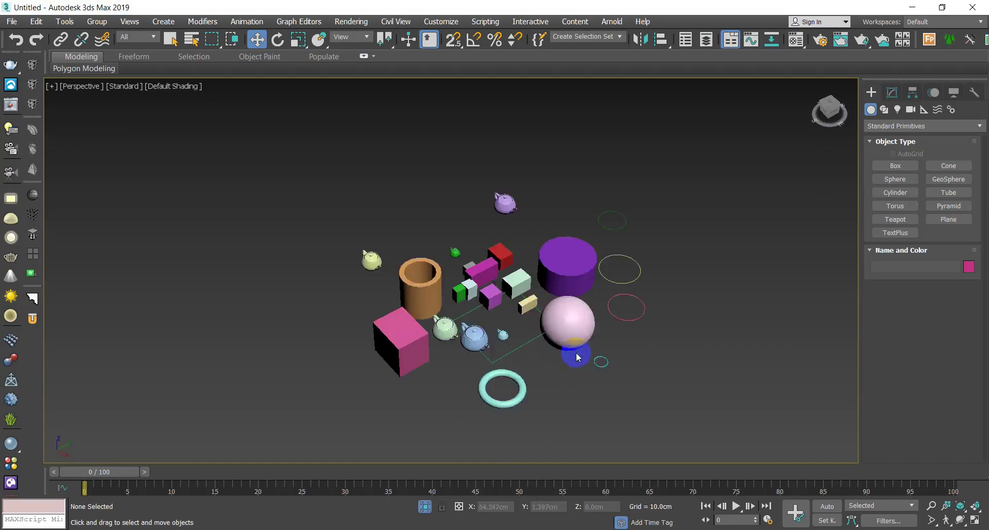
# Get a close, low, side-on view of the magenta box cluster.
pyautogui.click(481, 256)
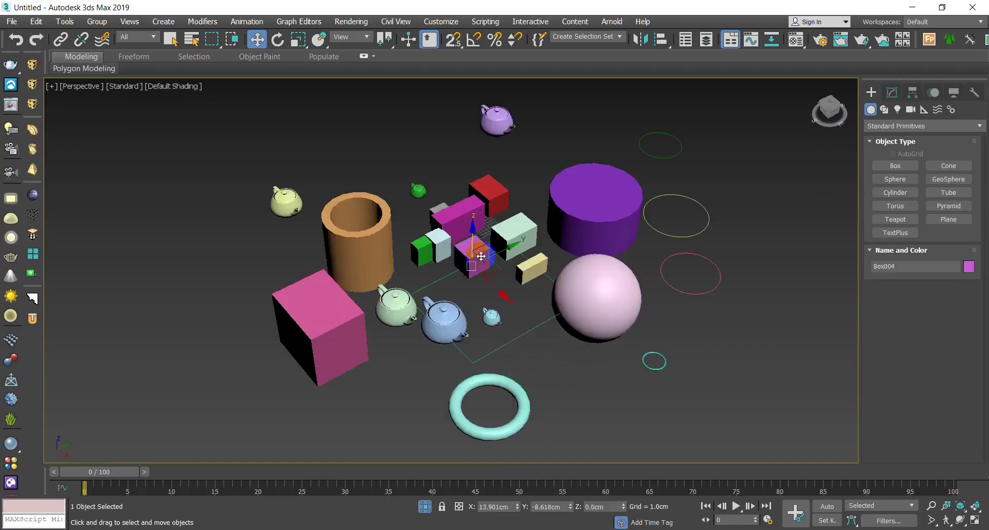
pyautogui.scroll(3, 475, 266)
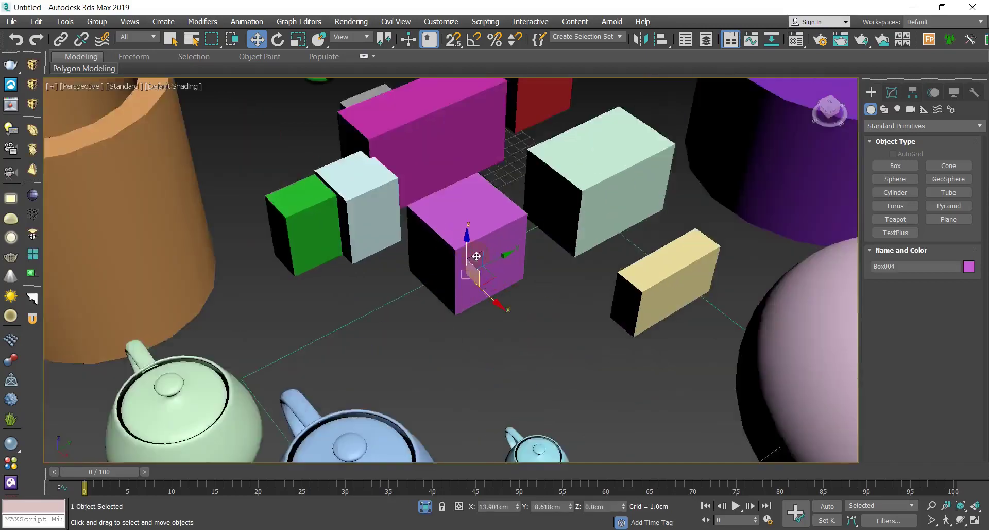
pyautogui.moveTo(475, 262); pyautogui.dragTo(502, 376, button='middle')
pyautogui.scroll(3, 507, 417)
pyautogui.moveTo(508, 448); pyautogui.dragTo(508, 360, button='middle')
pyautogui.moveTo(507, 361); pyautogui.dragTo(519, 344, button='middle')
# Test-move the long back box and the front magenta box, undoing each move.
pyautogui.click(508, 229)
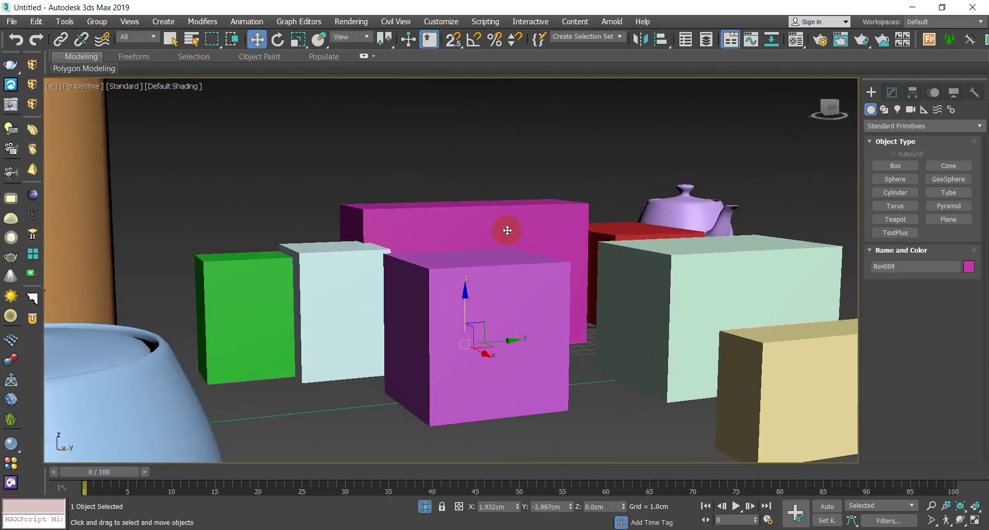
pyautogui.moveTo(468, 298); pyautogui.dragTo(466, 230)
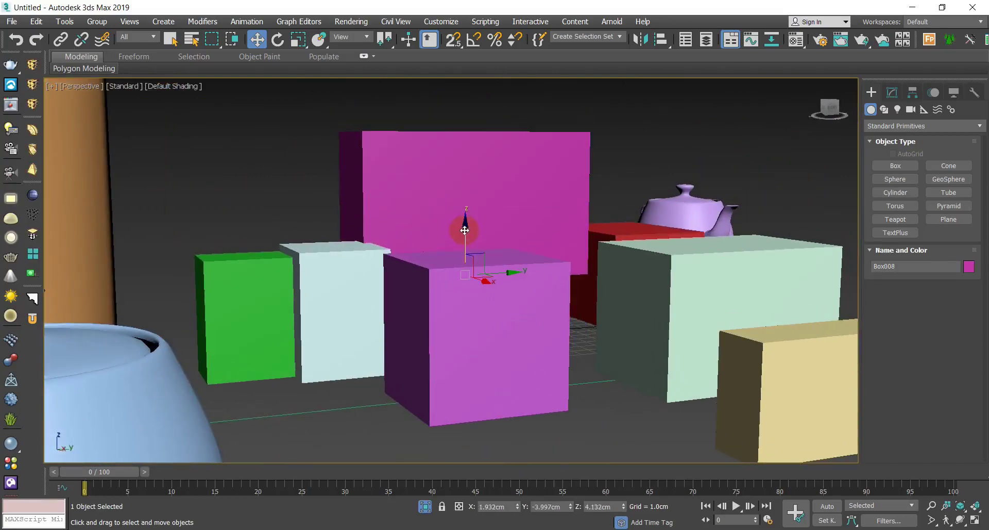
pyautogui.hotkey('ctrl', 'z')
pyautogui.click(441, 393)
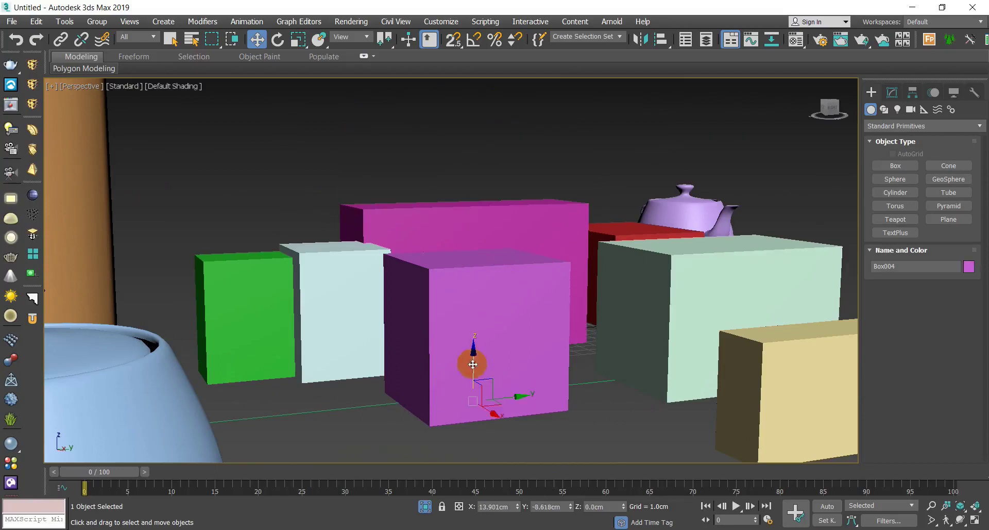
pyautogui.moveTo(468, 359)
pyautogui.mouseDown()
pyautogui.moveTo(470, 302)
pyautogui.moveTo(459, 285)
pyautogui.moveTo(470, 314)
pyautogui.moveTo(464, 359)
pyautogui.mouseUp()
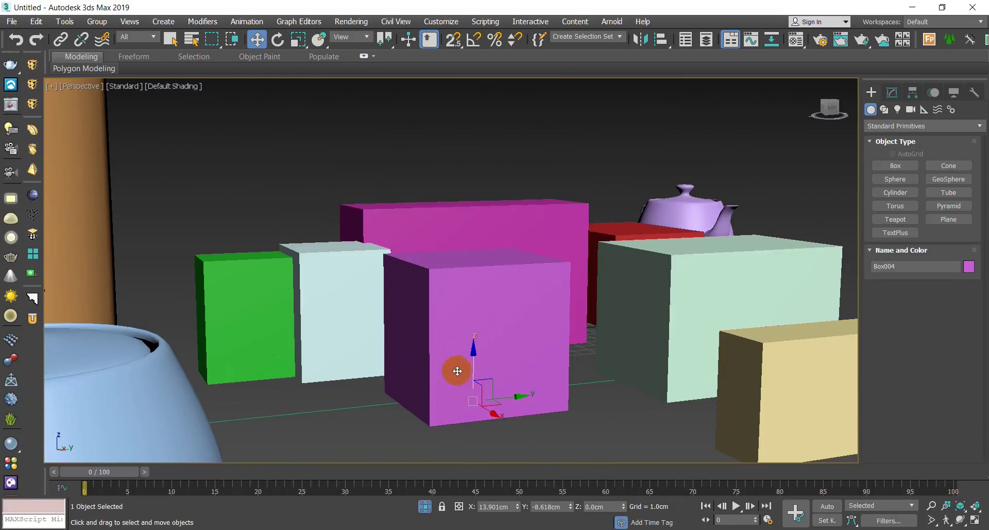
pyautogui.moveTo(472, 371); pyautogui.dragTo(474, 352)
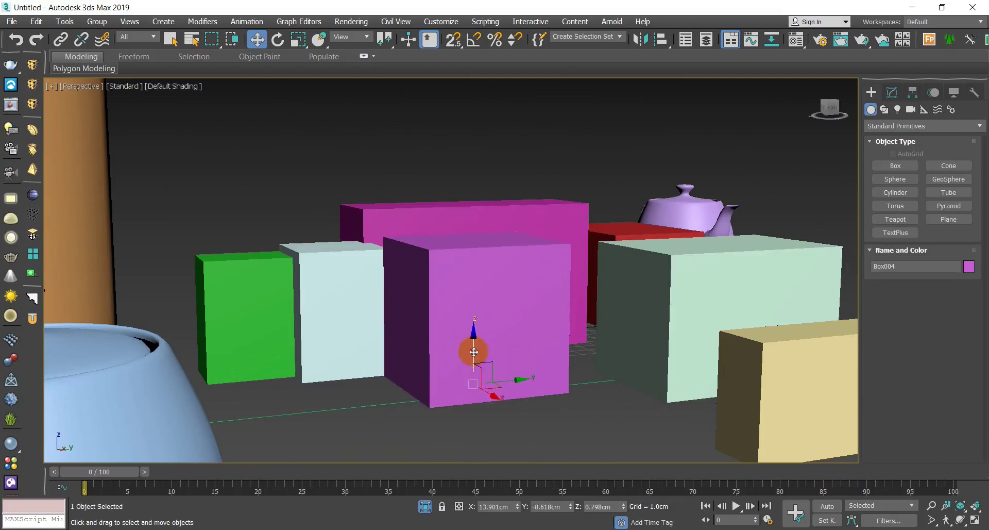
pyautogui.hotkey('ctrl', 'z')
pyautogui.moveTo(509, 398); pyautogui.dragTo(845, 361)
pyautogui.hotkey('ctrl', 'z')
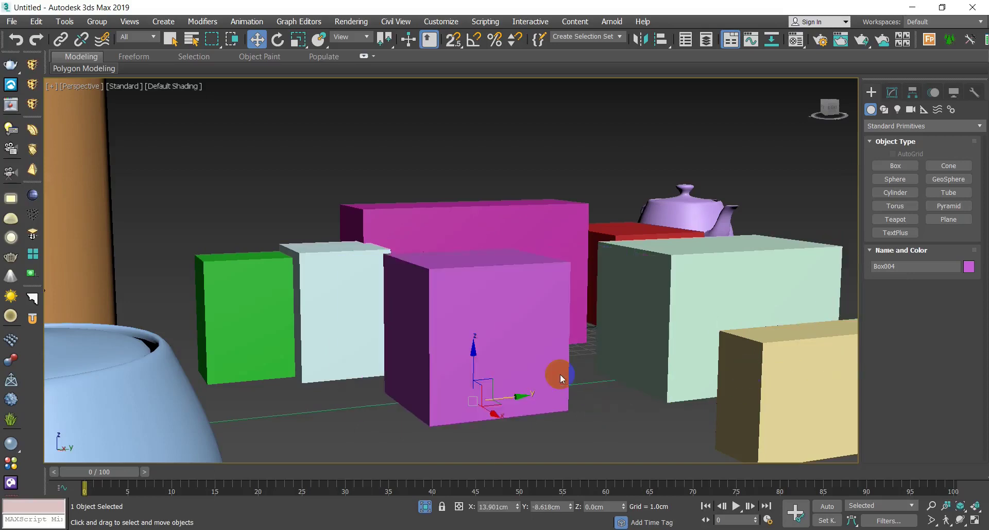
pyautogui.rightClick(521, 349)
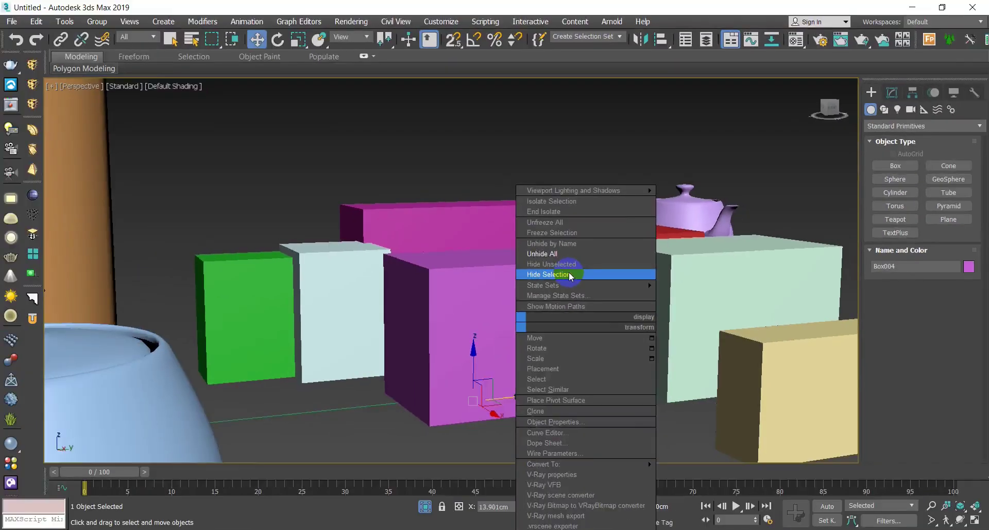
pyautogui.click(556, 274)
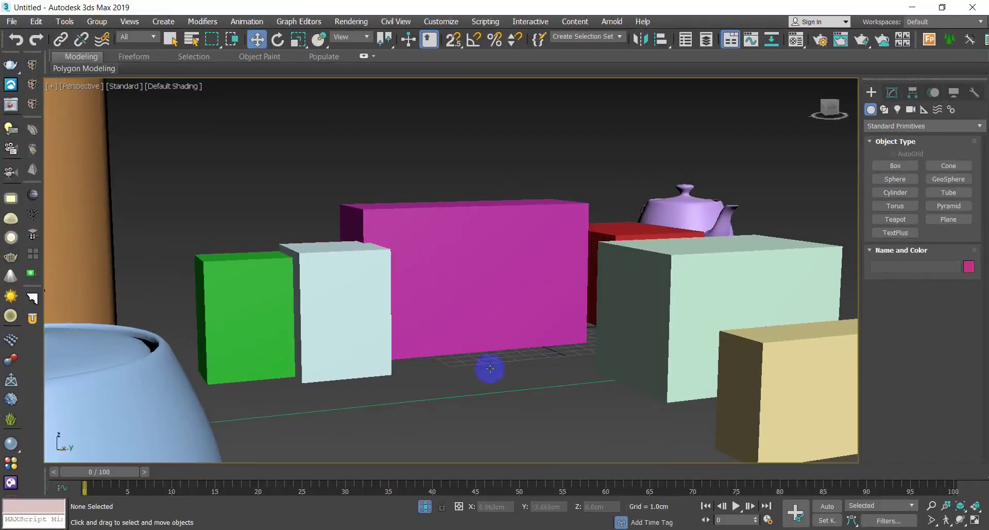
pyautogui.click(509, 304)
pyautogui.moveTo(468, 302); pyautogui.dragTo(534, 357)
pyautogui.rightClick(533, 357)
pyautogui.click(505, 407)
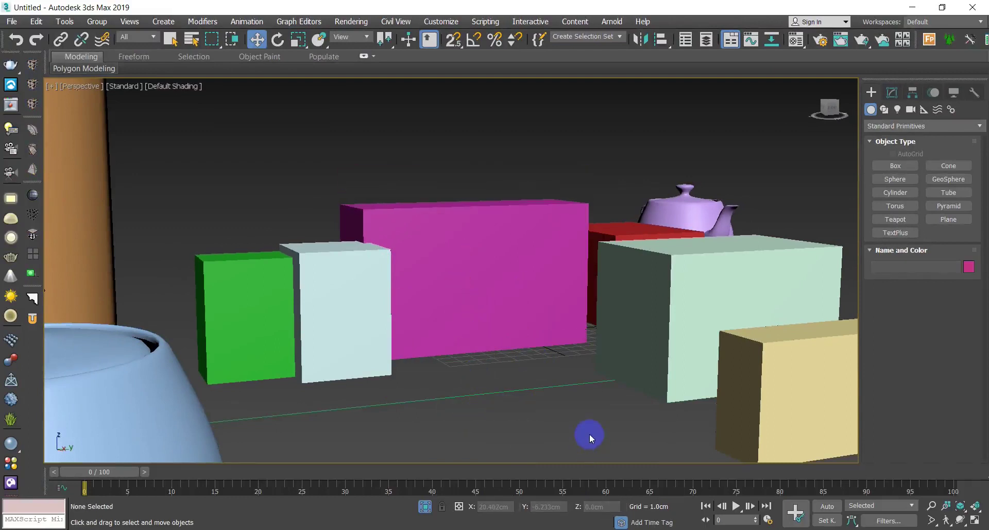
pyautogui.rightClick(589, 336)
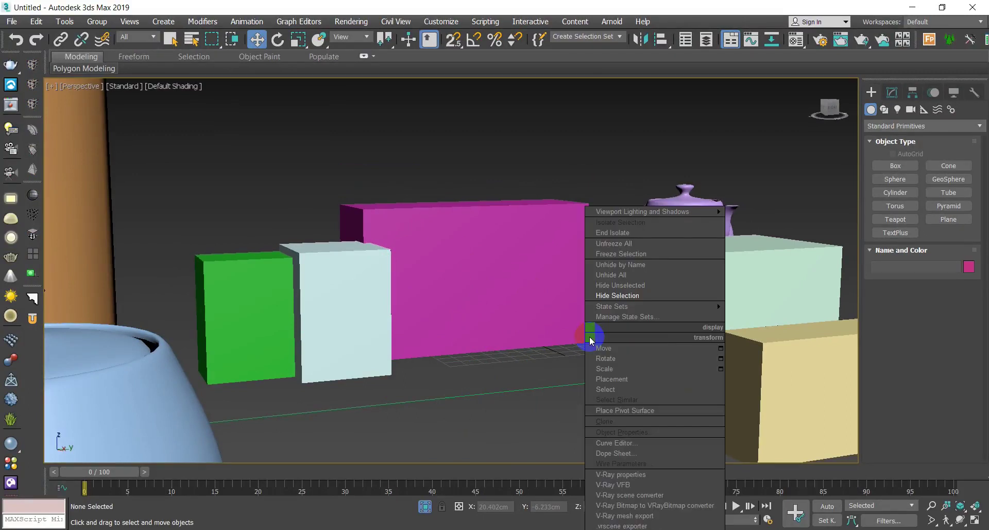
pyautogui.click(612, 274)
pyautogui.scroll(-5, 434, 390)
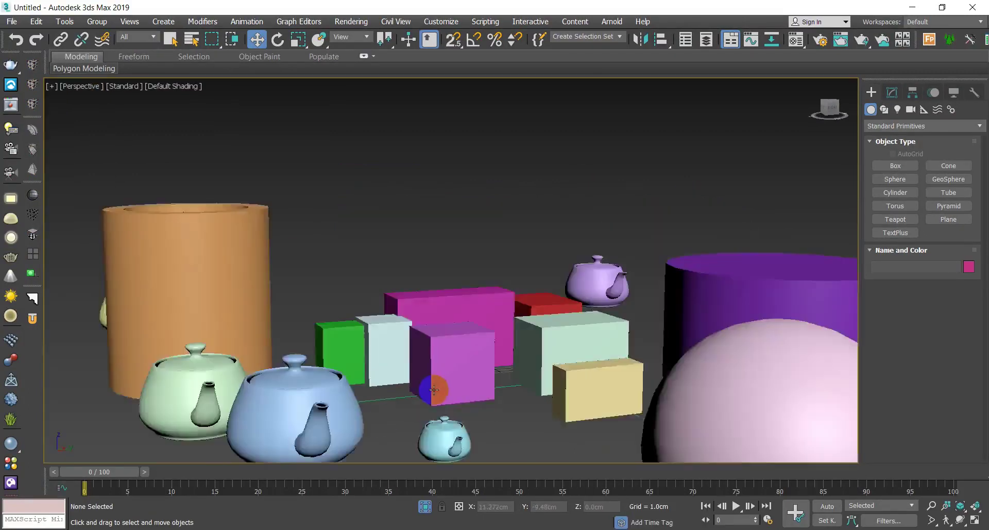
# Orbit to a higher view, then switch to the Front view in wireframe.
pyautogui.scroll(-5, 434, 390)
pyautogui.keyDown('alt'); pyautogui.moveTo(437, 350); pyautogui.dragTo(424, 374, button='middle'); pyautogui.keyUp('alt')
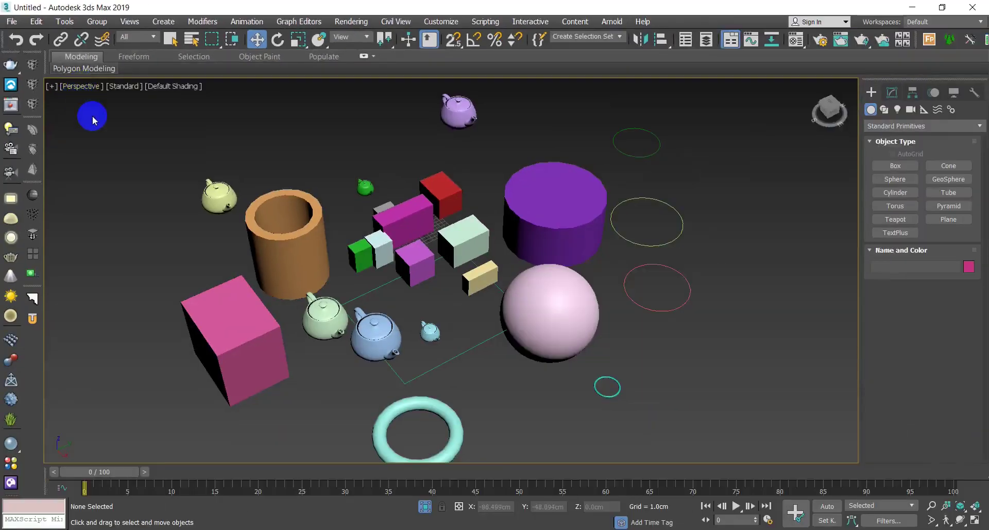
pyautogui.press('f')
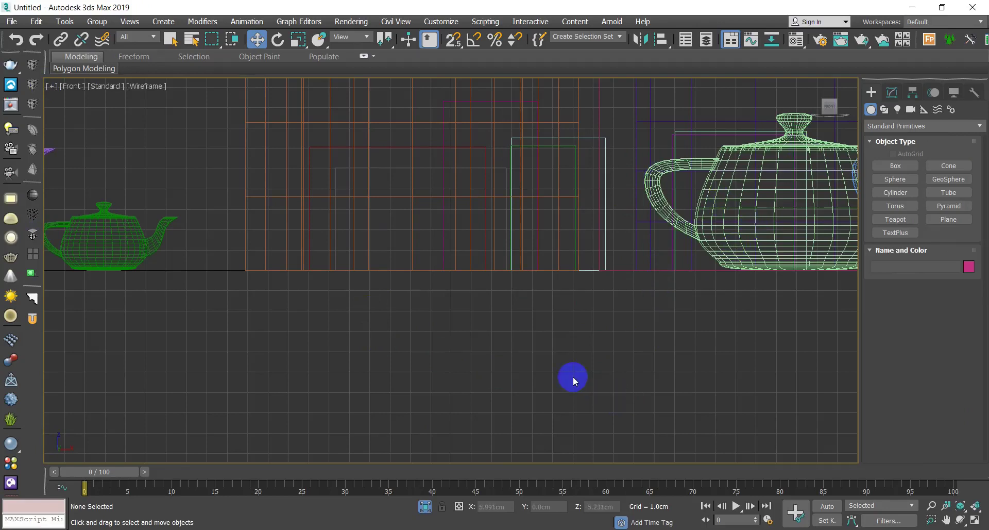
# Fit all objects in the front view and hide the home grid.
pyautogui.press('z')
pyautogui.press('g')
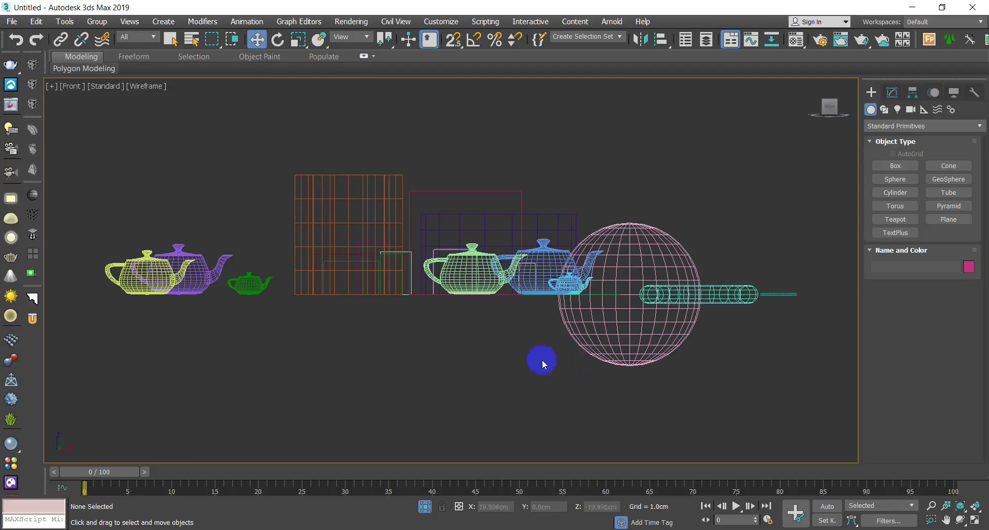
pyautogui.moveTo(806, 157); pyautogui.dragTo(652, 209)
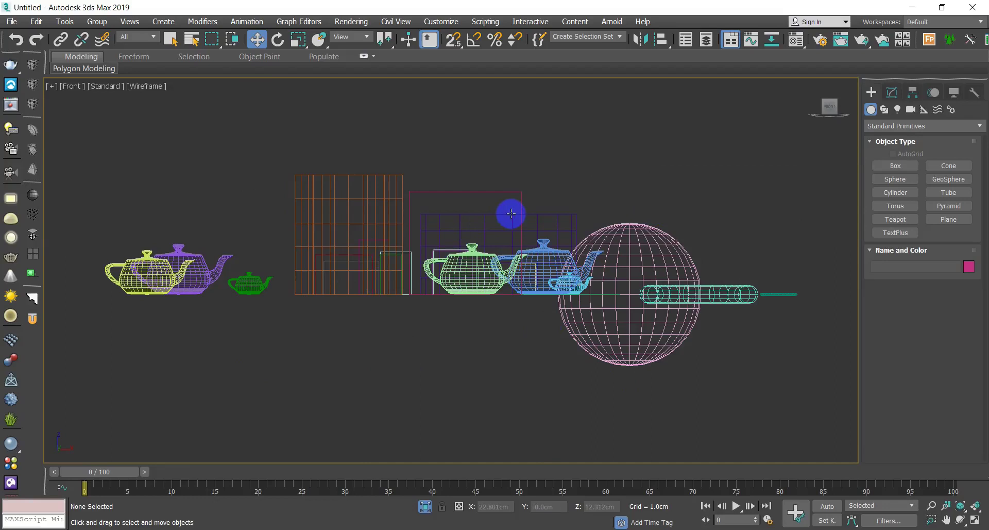
# Settle on solid shading with F3 and switch to the Right view.
pyautogui.press('F3')
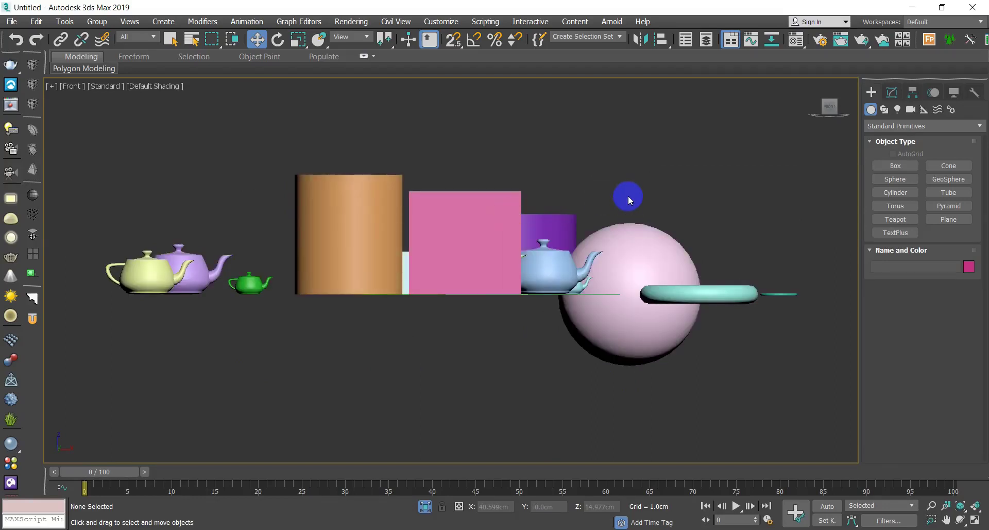
pyautogui.press('F3')
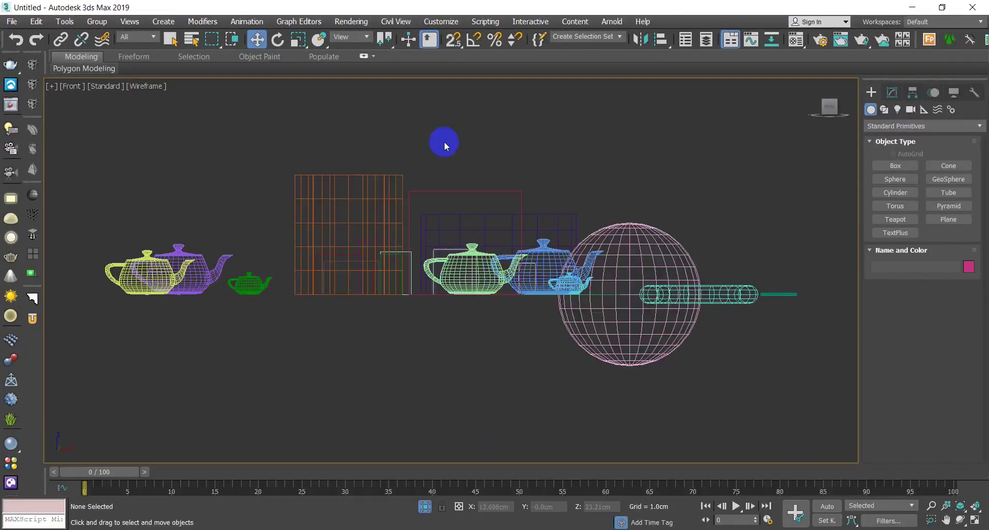
pyautogui.press('F3')
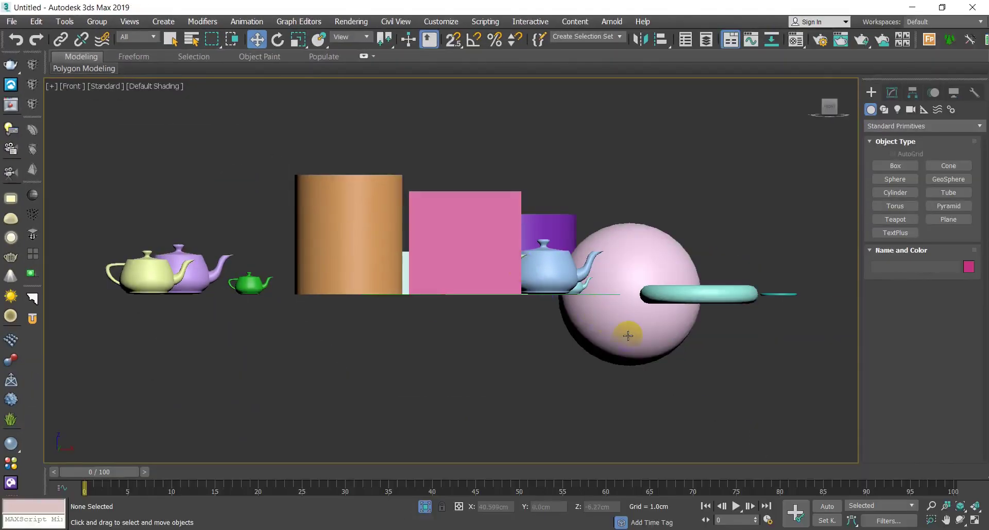
pyautogui.click(629, 336)
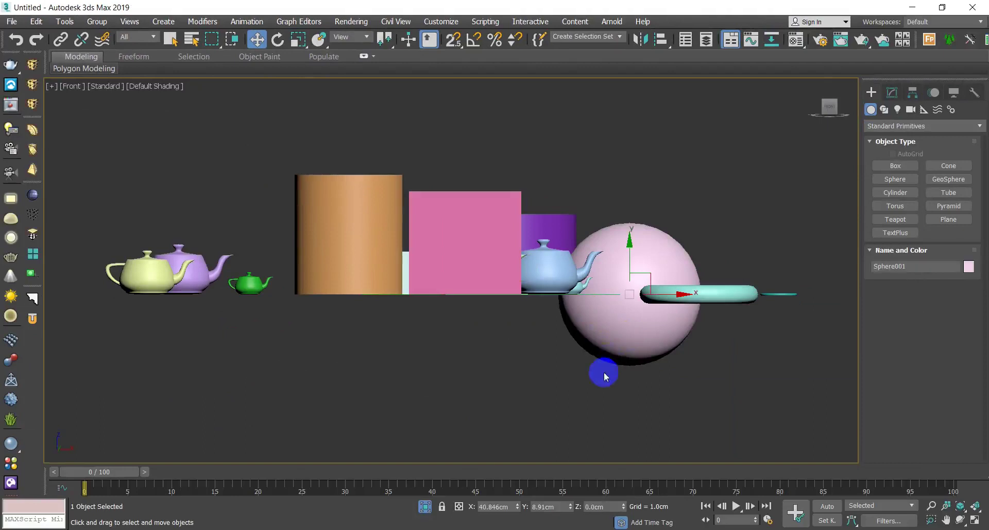
pyautogui.click(580, 385)
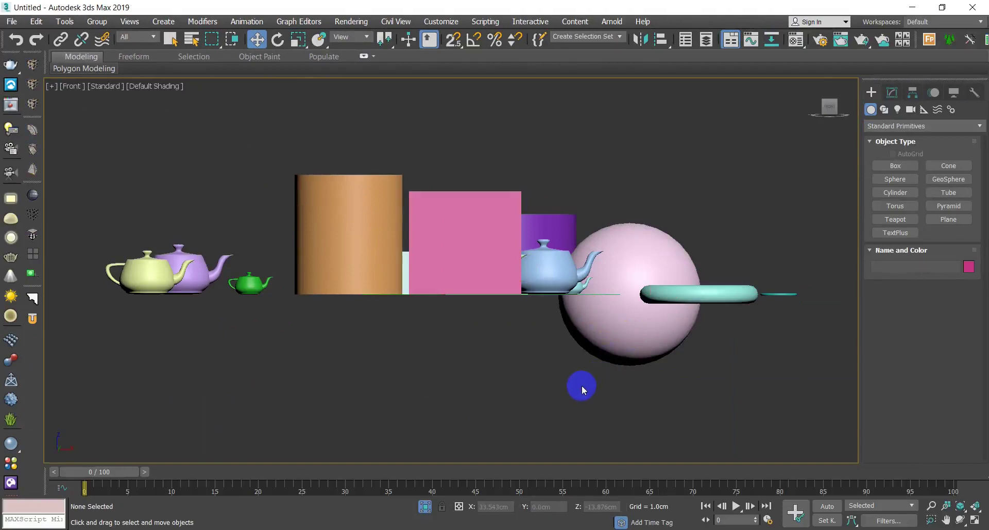
pyautogui.press('r')
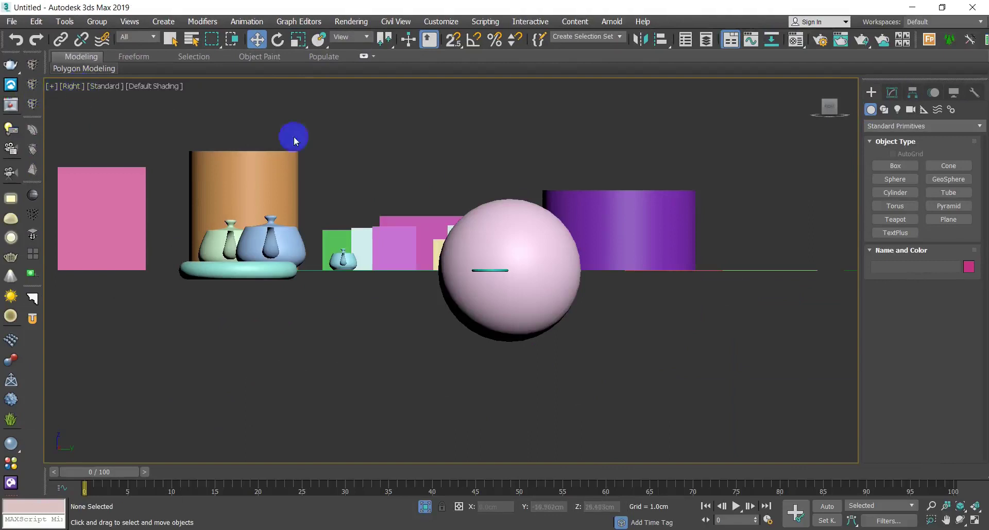
# Fit the scene in the Right view, then switch to the Top view and fit it.
pyautogui.press('z')
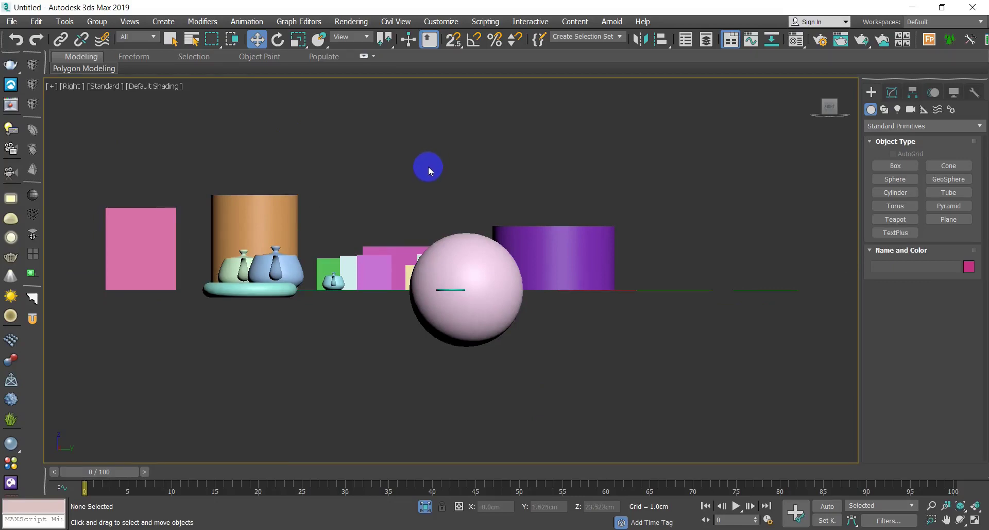
pyautogui.press('t')
pyautogui.press('z')
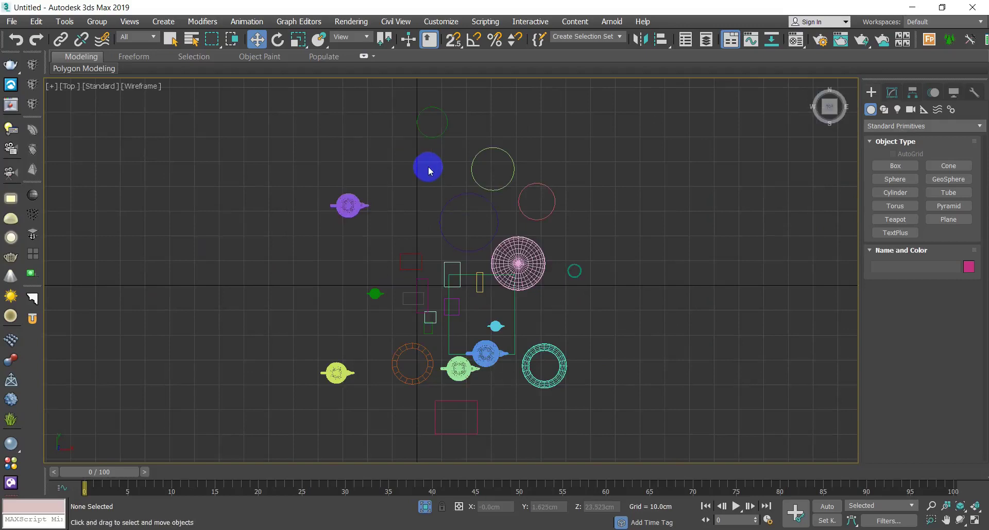
# Show the Left view shaded and in wireframe, then return to shaded Perspective.
pyautogui.press('l')
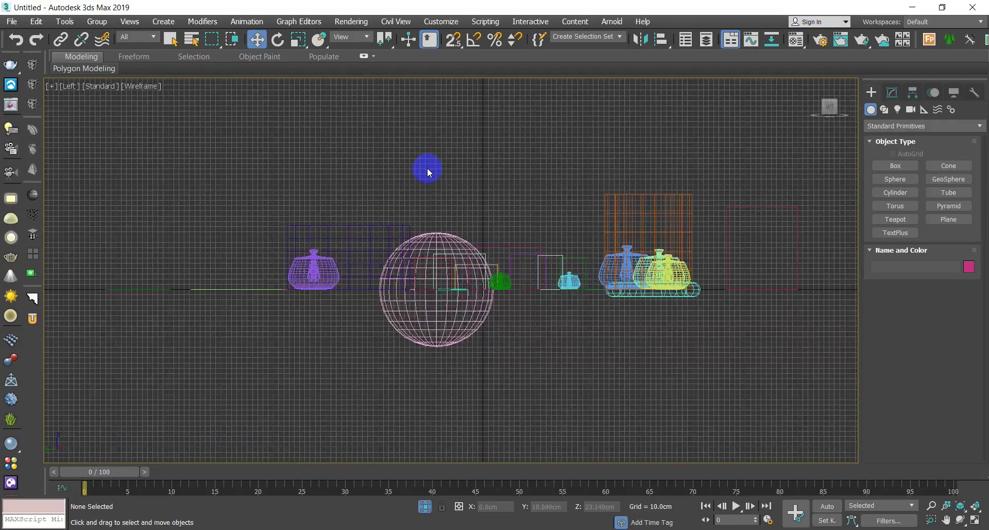
pyautogui.press('F3')
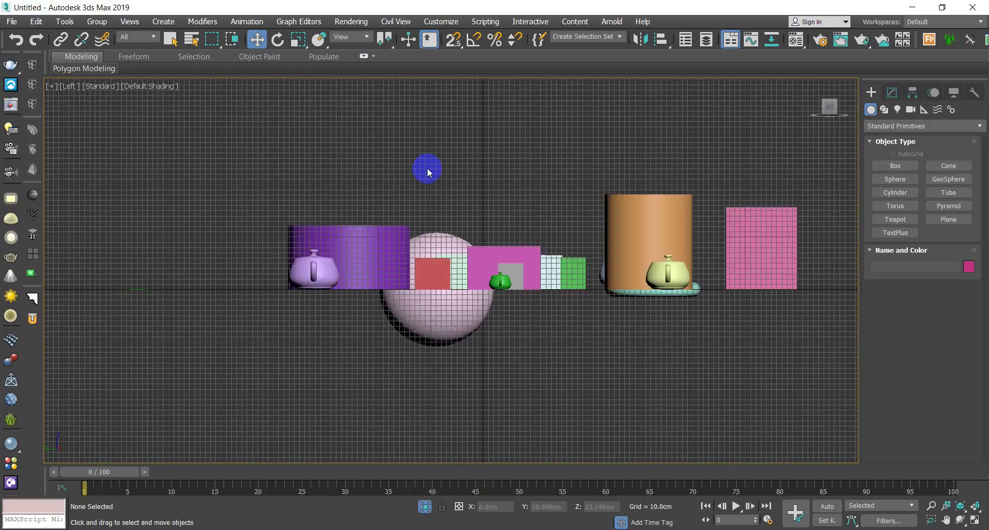
pyautogui.press('F3')
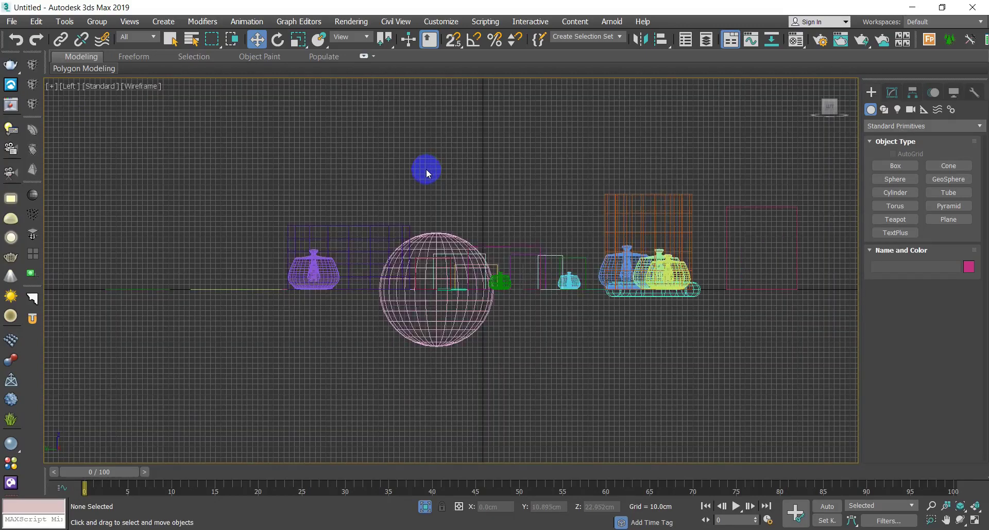
pyautogui.press('p')
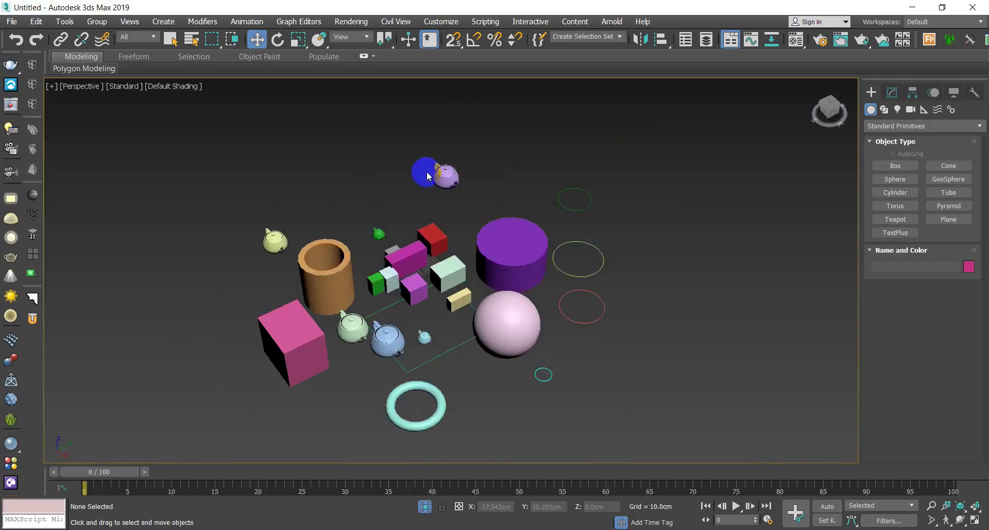
pyautogui.press('F3')
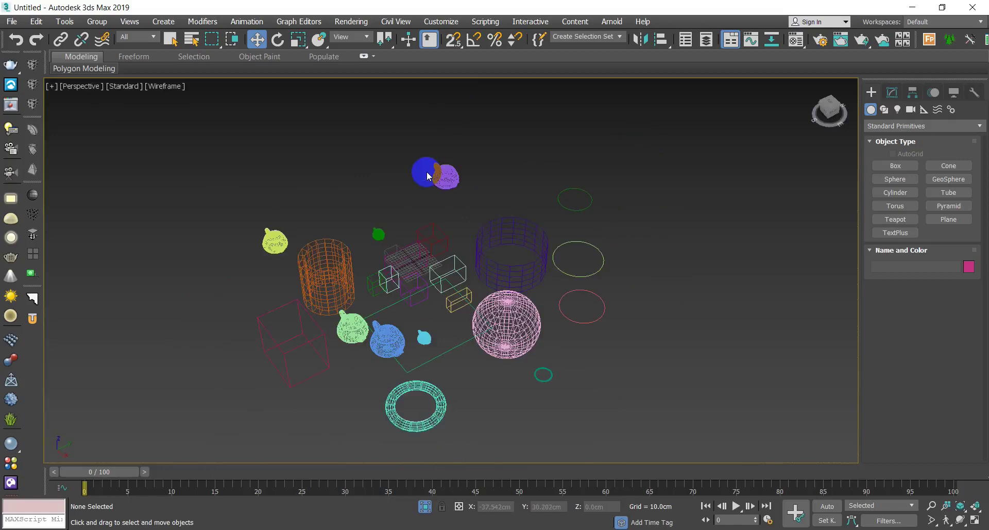
pyautogui.press('F3')
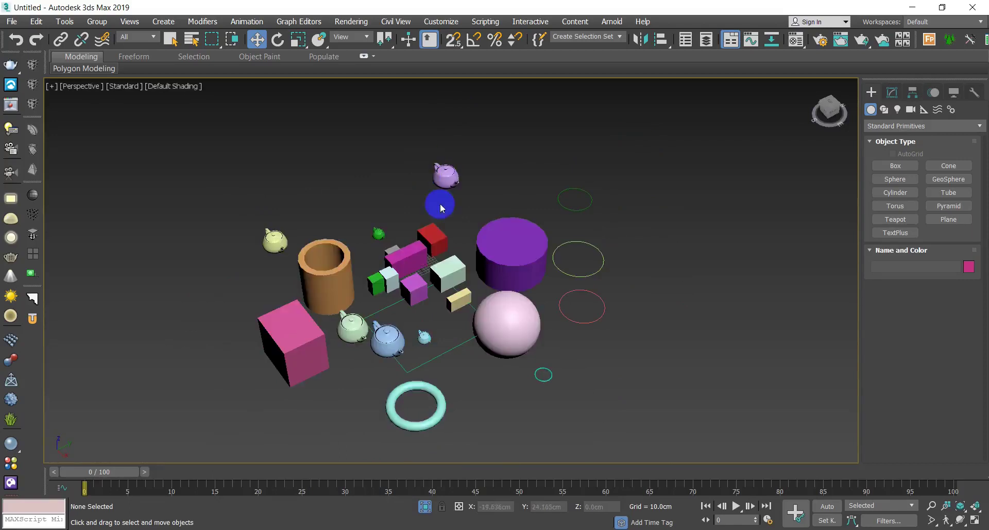
pyautogui.scroll(8, 481, 300)
pyautogui.moveTo(535, 267)
pyautogui.keyDown('alt'); pyautogui.mouseDown(button='middle')
pyautogui.moveTo(549, 257)
pyautogui.moveTo(517, 257)
pyautogui.moveTo(561, 265)
pyautogui.moveTo(567, 320)
pyautogui.mouseUp(button='middle'); pyautogui.keyUp('alt')
pyautogui.press('F3')
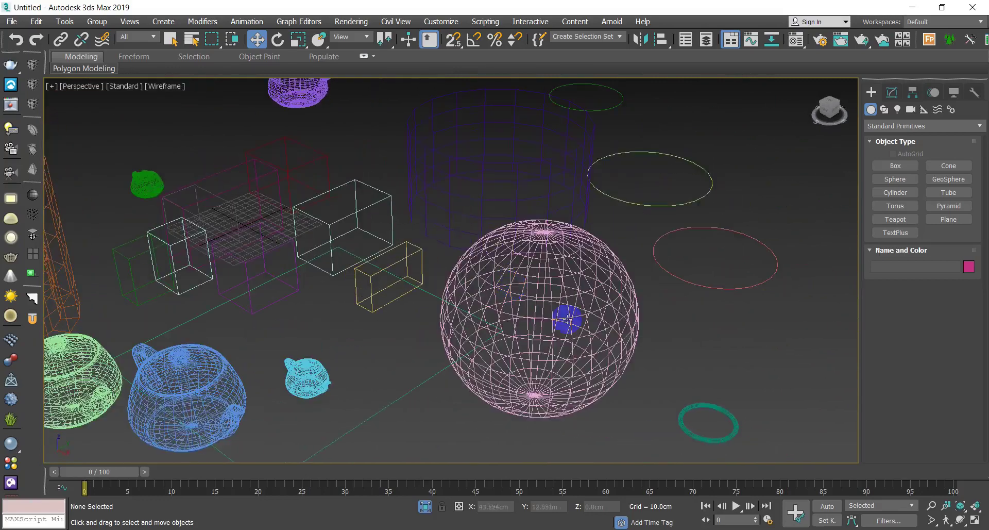
pyautogui.moveTo(422, 289)
pyautogui.mouseDown(button='middle')
pyautogui.moveTo(499, 322)
pyautogui.moveTo(412, 322)
pyautogui.moveTo(536, 322)
pyautogui.mouseUp(button='middle')
pyautogui.press('F3')
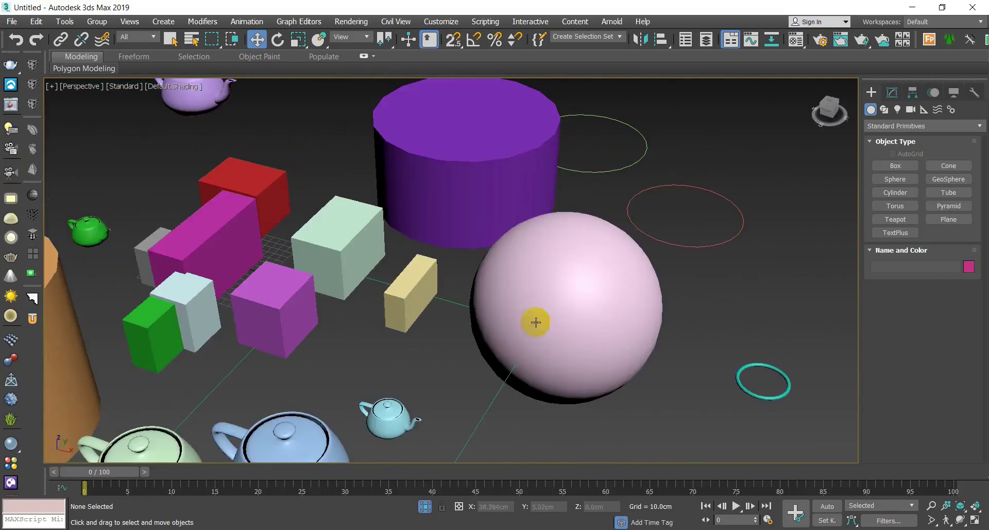
pyautogui.moveTo(266, 304)
pyautogui.mouseDown(button='middle')
pyautogui.moveTo(382, 281)
pyautogui.moveTo(442, 303)
pyautogui.moveTo(451, 326)
pyautogui.mouseUp(button='middle')
pyautogui.scroll(-2, 384, 282)
pyautogui.press('F4')
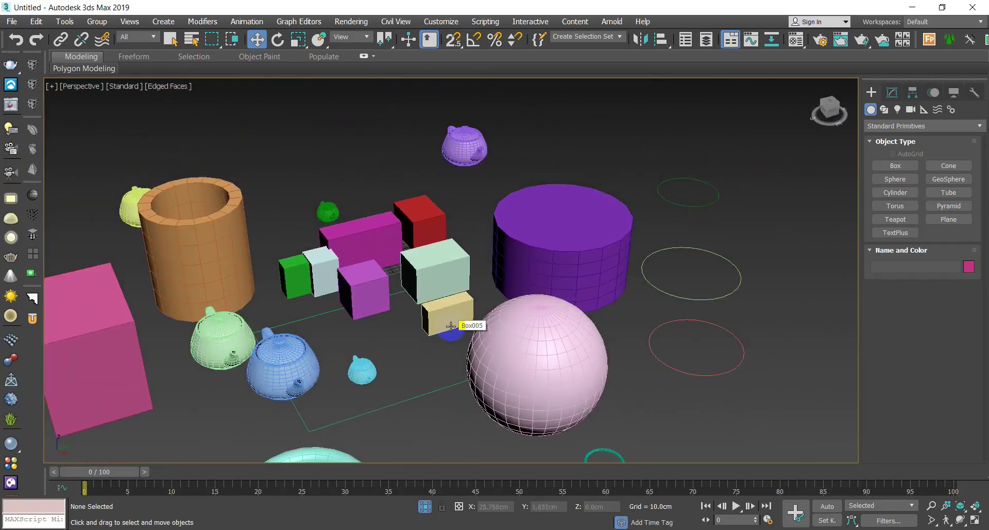
pyautogui.moveTo(495, 364); pyautogui.dragTo(463, 279, button='middle')
pyautogui.scroll(4, 503, 292)
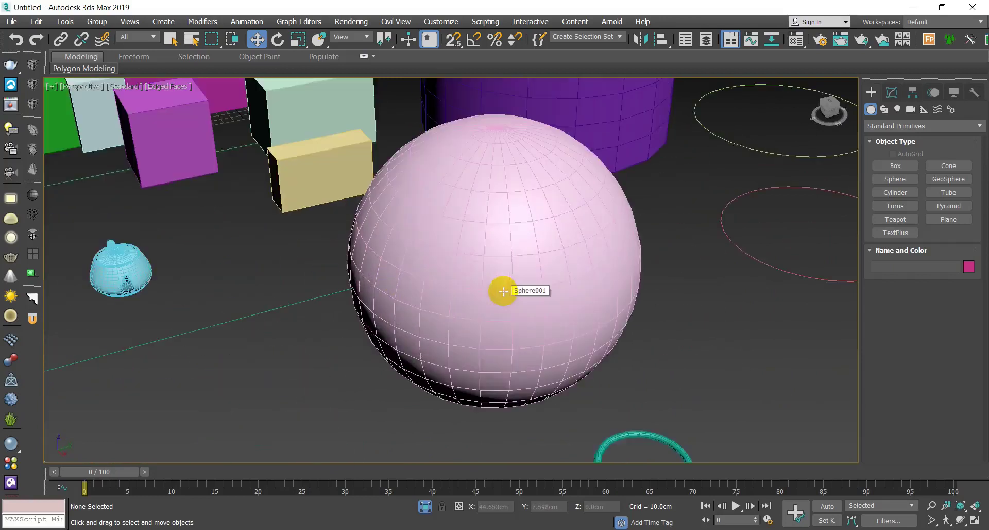
pyautogui.moveTo(375, 238); pyautogui.dragTo(302, 311, button='middle')
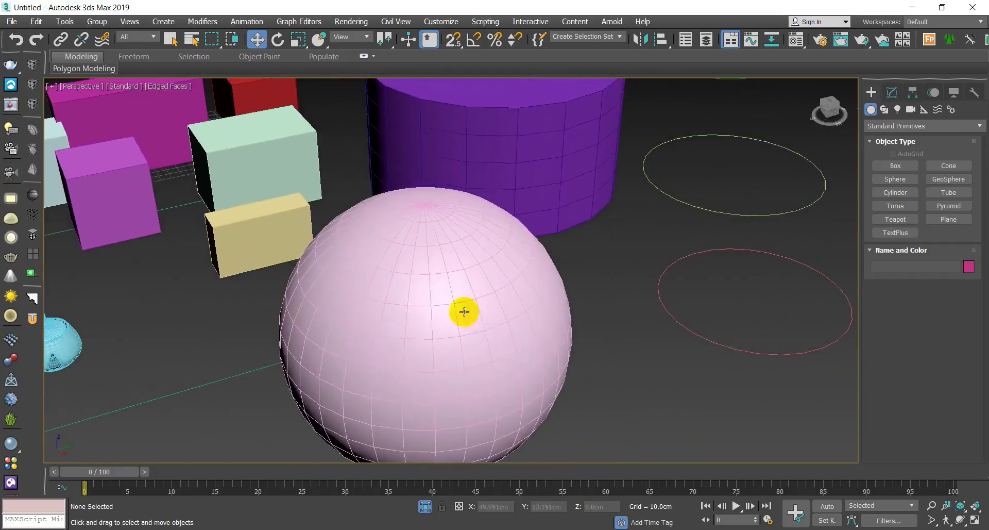
pyautogui.keyDown('alt'); pyautogui.moveTo(464, 311); pyautogui.dragTo(504, 318, button='middle'); pyautogui.keyUp('alt')
pyautogui.click(596, 268)
pyautogui.scroll(3, 579, 301)
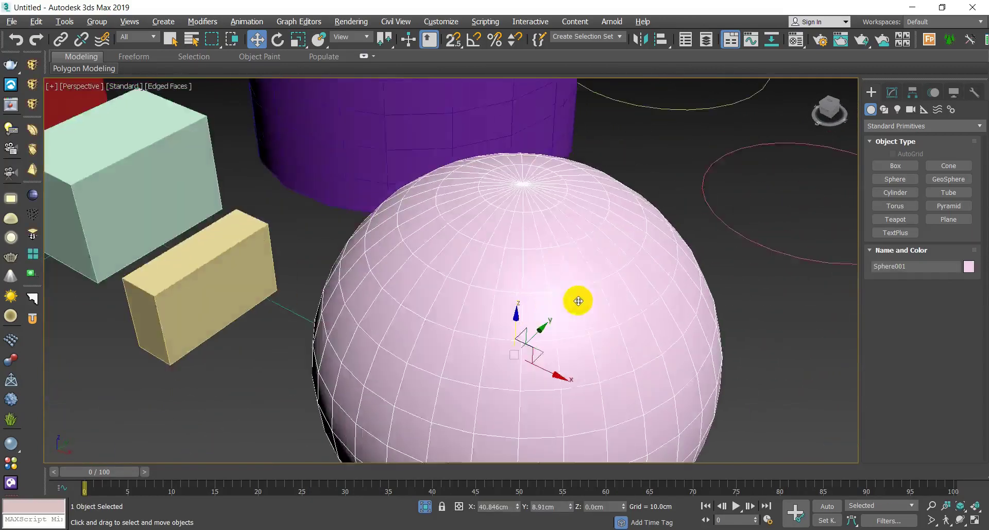
pyautogui.keyDown('alt'); pyautogui.moveTo(579, 301); pyautogui.dragTo(528, 302, button='middle'); pyautogui.keyUp('alt')
pyautogui.scroll(-5, 529, 302)
pyautogui.scroll(6, 442, 186)
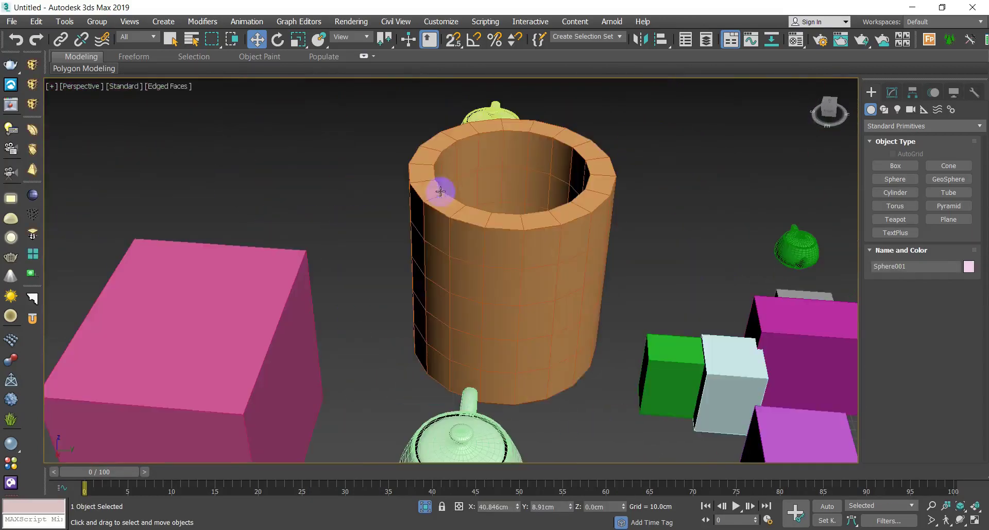
pyautogui.click(465, 246)
pyautogui.scroll(-3, 472, 255)
pyautogui.keyDown('alt'); pyautogui.moveTo(475, 261); pyautogui.dragTo(511, 270, button='middle'); pyautogui.keyUp('alt')
pyautogui.scroll(-7, 502, 281)
pyautogui.press('F4')
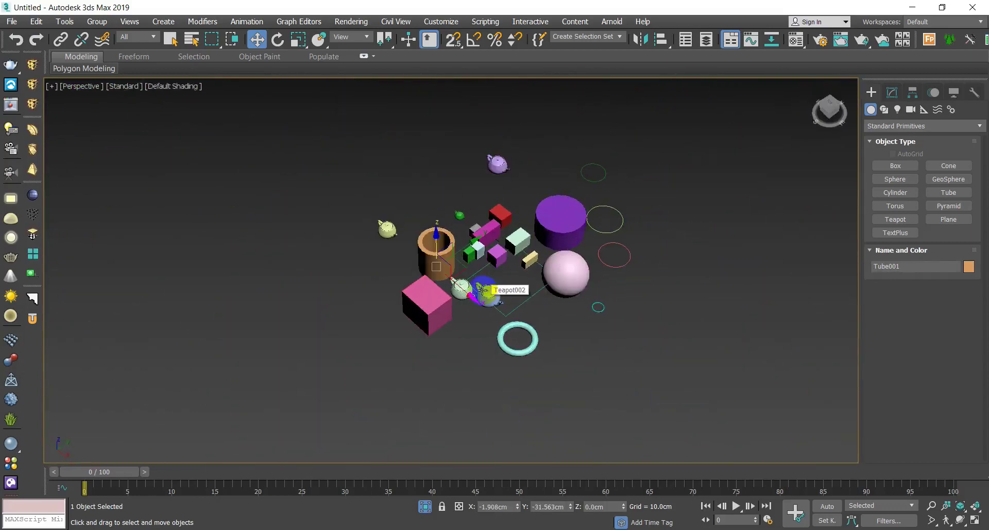
pyautogui.scroll(3, 514, 287)
pyautogui.click(513, 288)
pyautogui.press('F3')
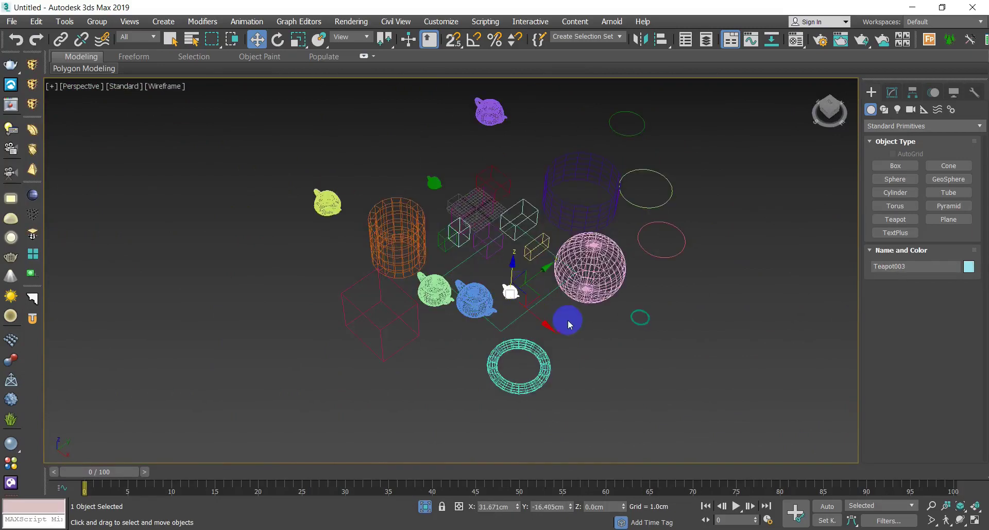
pyautogui.press('F3')
pyautogui.click(610, 332)
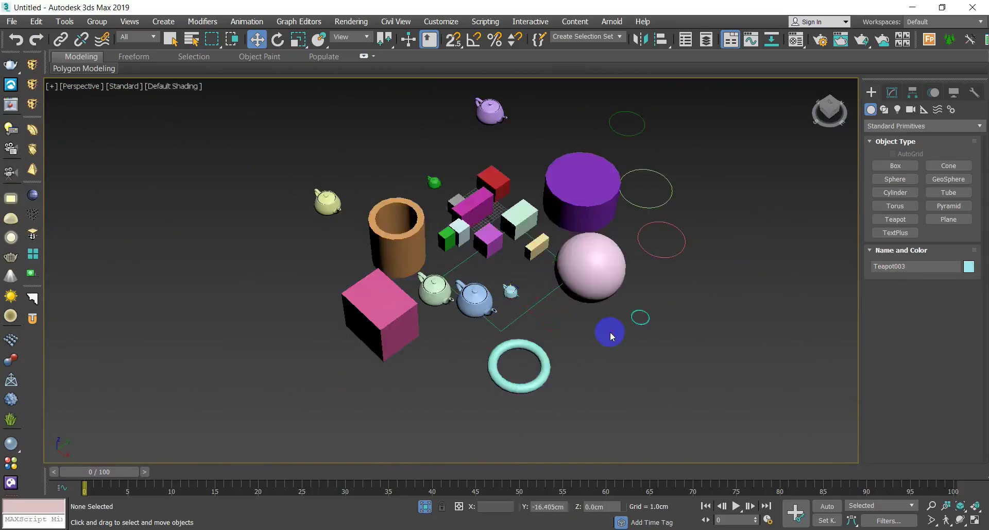
pyautogui.moveTo(610, 332); pyautogui.dragTo(527, 333, button='middle')
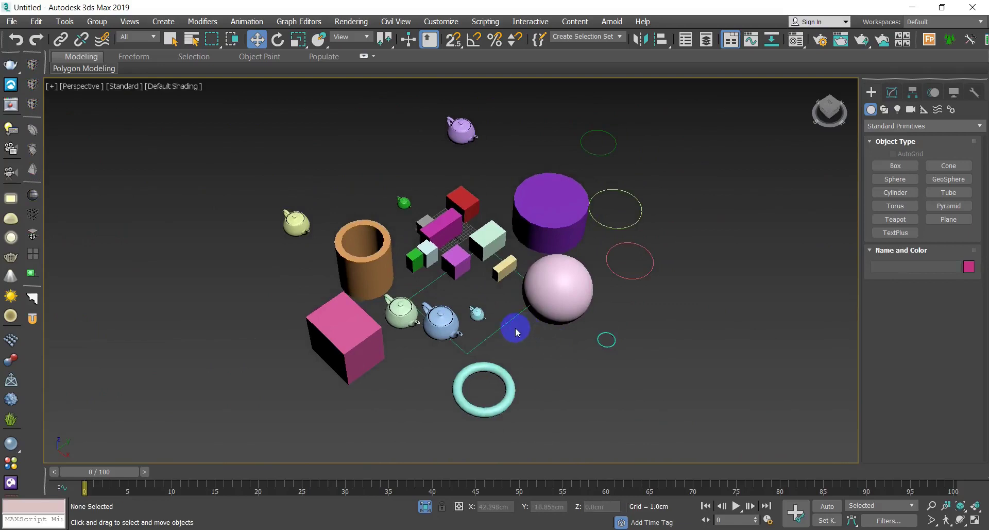
pyautogui.click(548, 299)
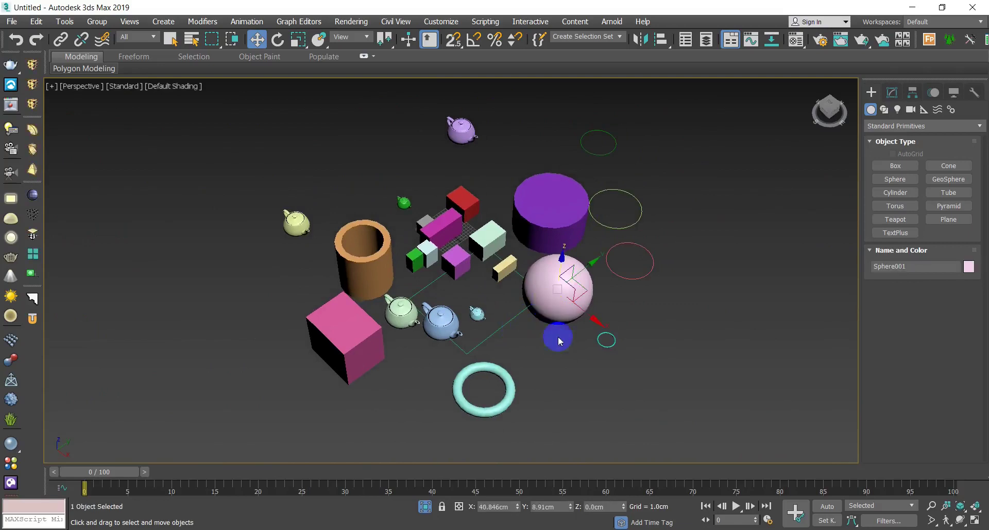
pyautogui.moveTo(559, 335); pyautogui.dragTo(505, 338, button='middle')
pyautogui.click(558, 354)
pyautogui.scroll(4, 513, 335)
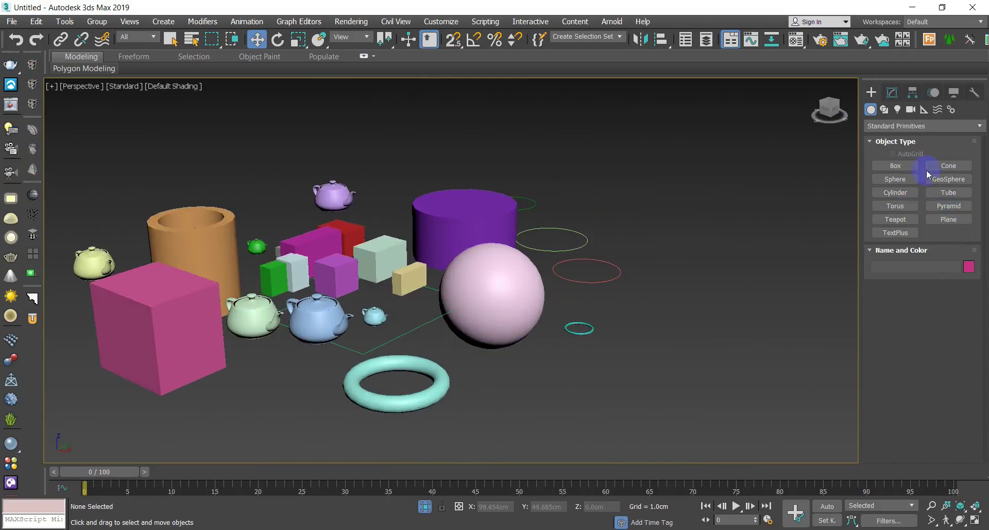
# Show Splines in the Create panel's Shapes list and reframe the view around the pink sphere.
pyautogui.click(885, 110)
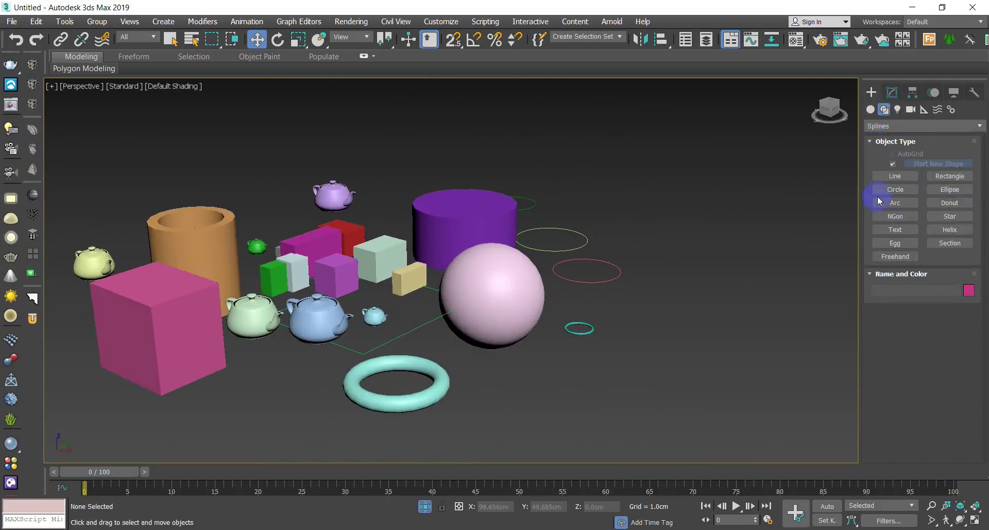
pyautogui.scroll(-3, 610, 315)
pyautogui.keyDown('alt'); pyautogui.moveTo(610, 315); pyautogui.dragTo(537, 353, button='middle'); pyautogui.keyUp('alt')
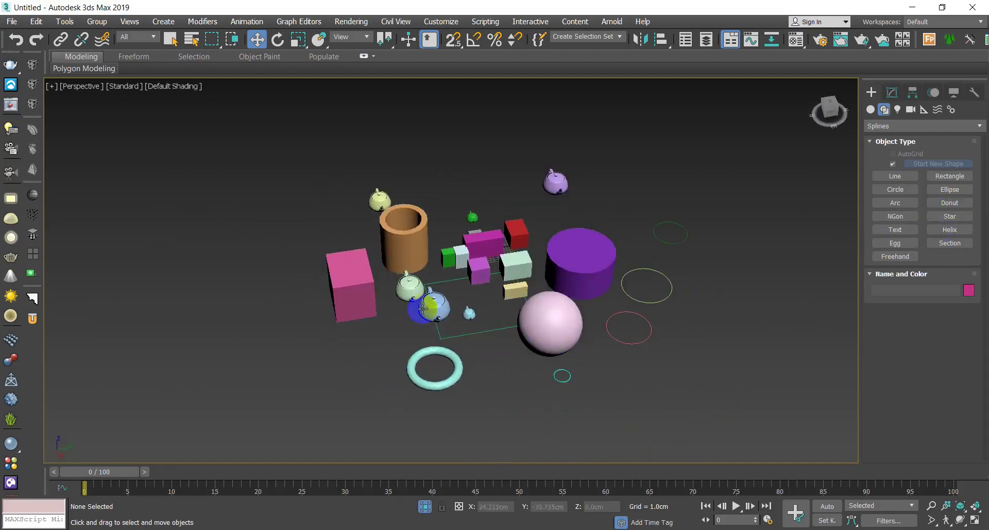
pyautogui.moveTo(570, 324); pyautogui.dragTo(524, 355, button='middle')
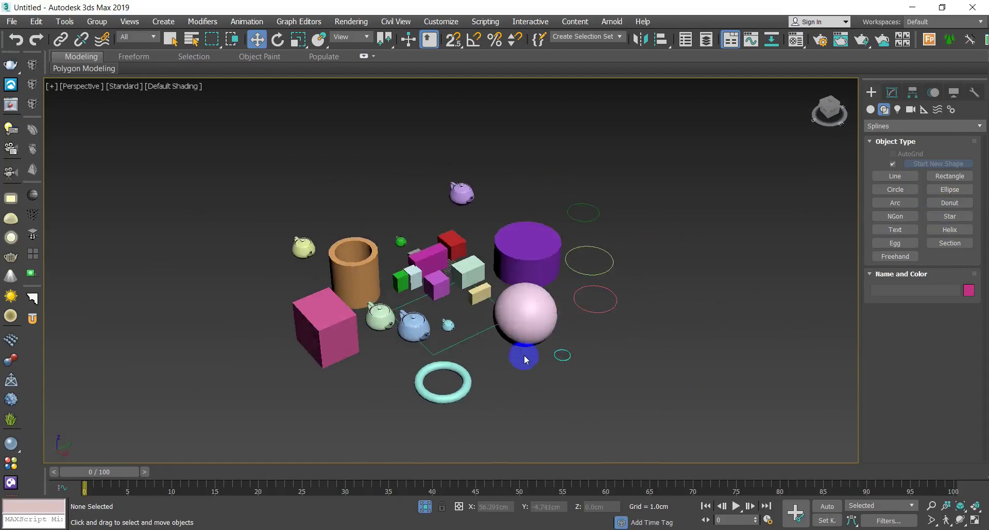
pyautogui.scroll(3, 524, 355)
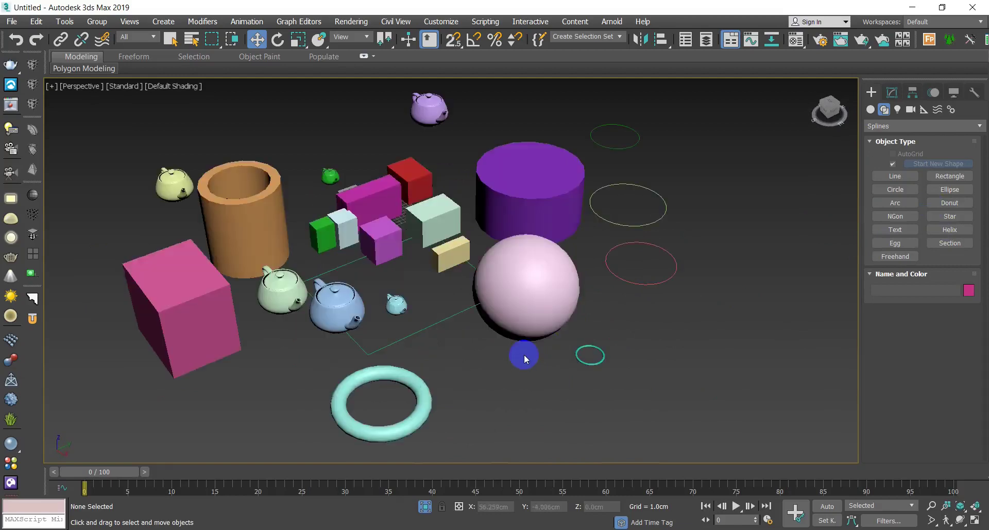
pyautogui.click(530, 308)
pyautogui.moveTo(544, 364); pyautogui.dragTo(601, 316, button='middle')
pyautogui.click(552, 362)
pyautogui.scroll(4, 546, 354)
pyautogui.scroll(-4, 544, 352)
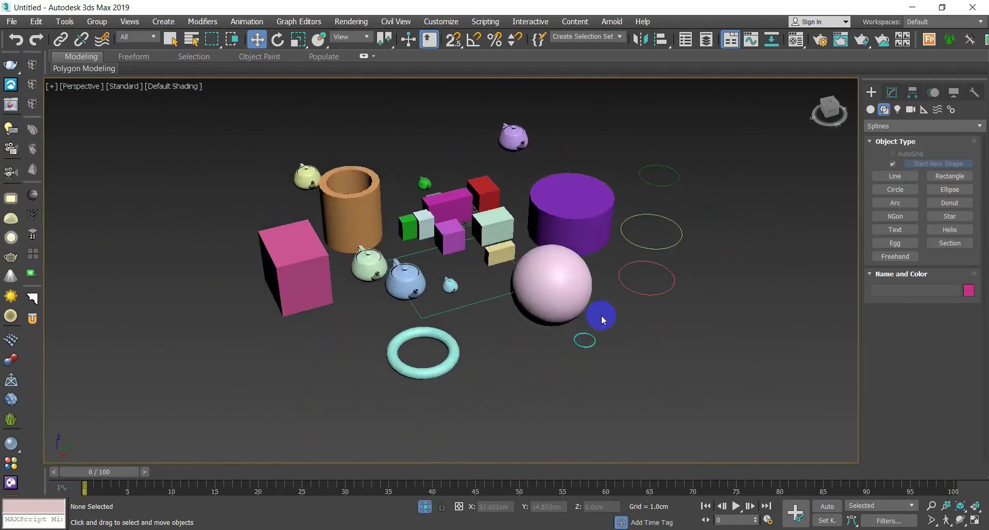